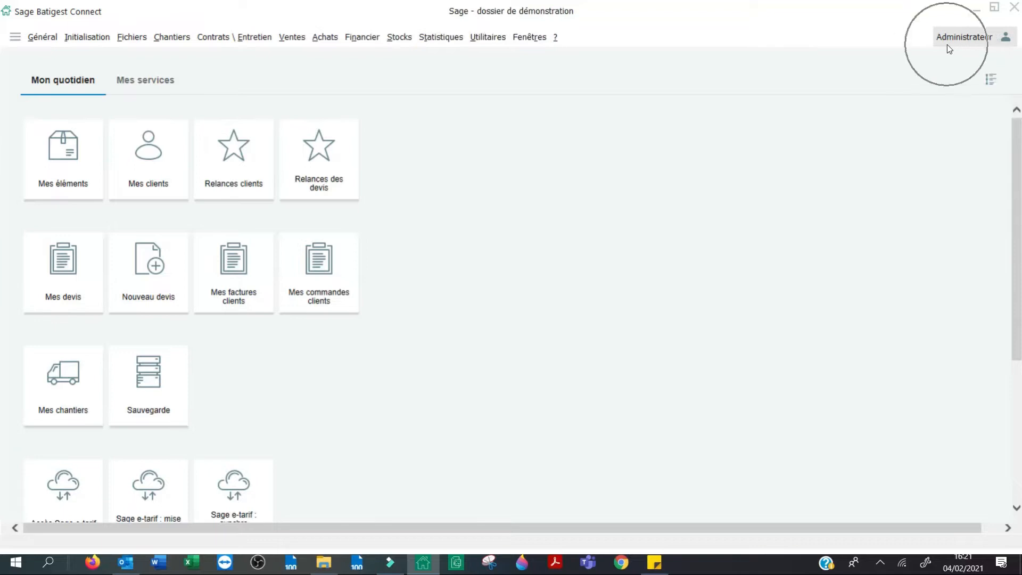
Show the shortcut side panel on the home page and look over the available command groups, from Général to help
left_click(16, 36)
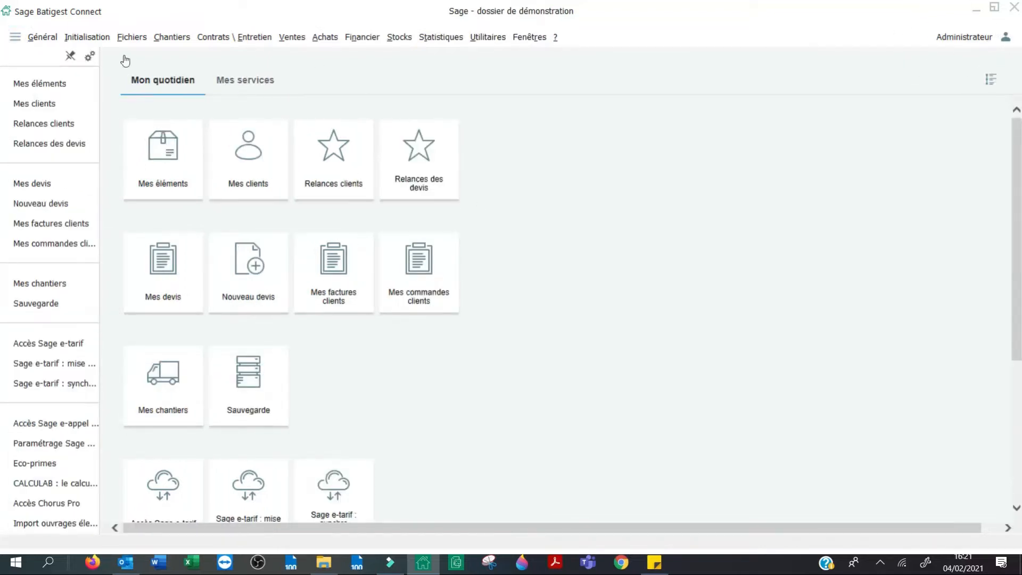
left_click(42, 36)
mouse_move(90, 38)
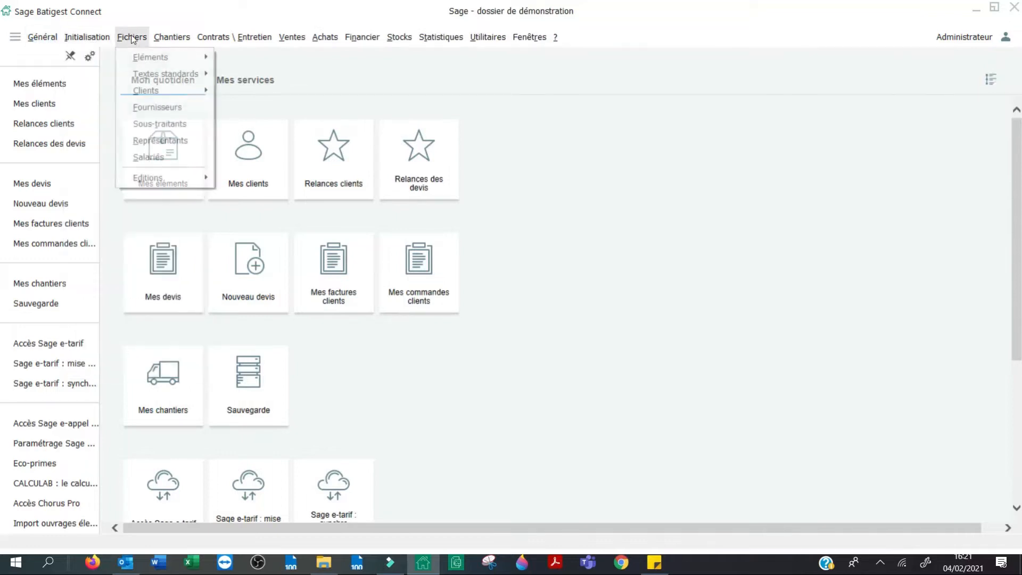
mouse_move(303, 39)
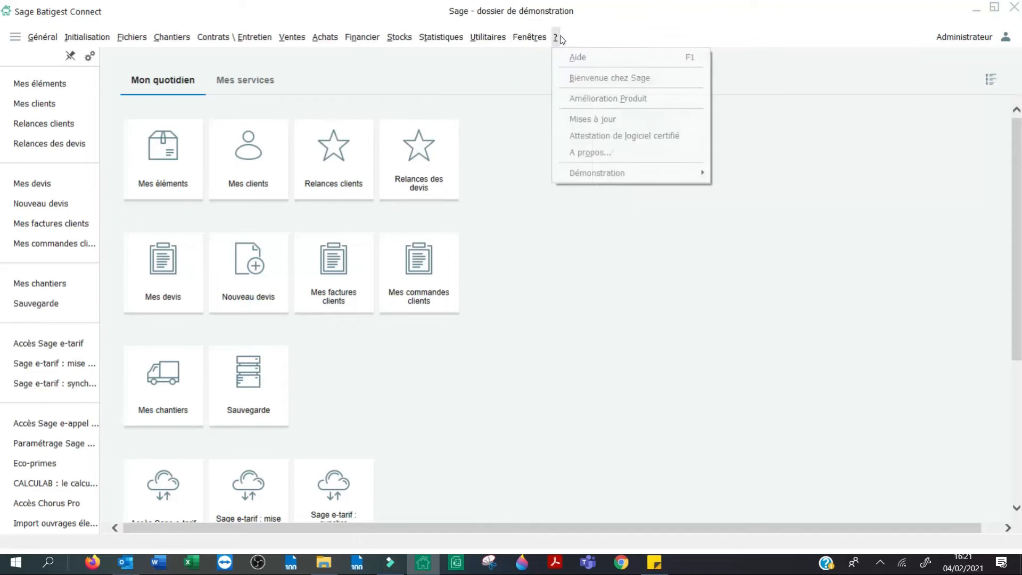
mouse_move(530, 38)
left_click(335, 74)
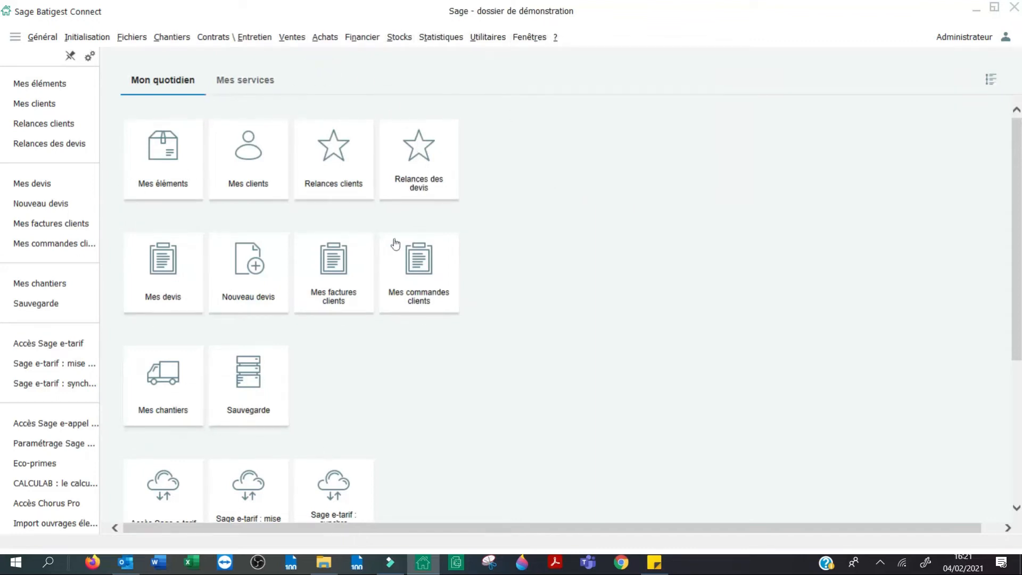
left_click(166, 87)
View the customer quotes list through the Ventes commands and again through the Mes devis shortcut, closing it each time
left_click(282, 38)
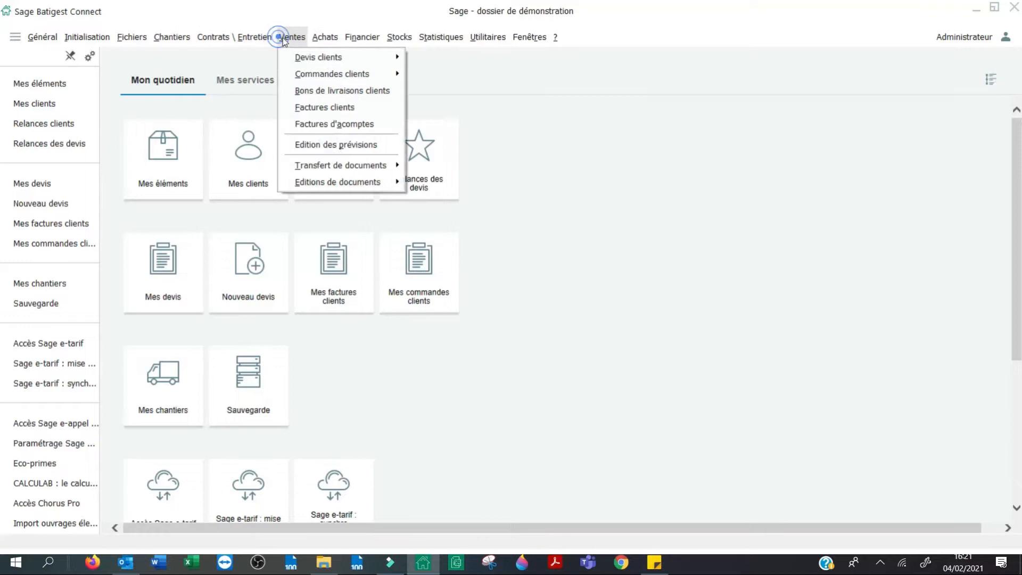
mouse_move(373, 58)
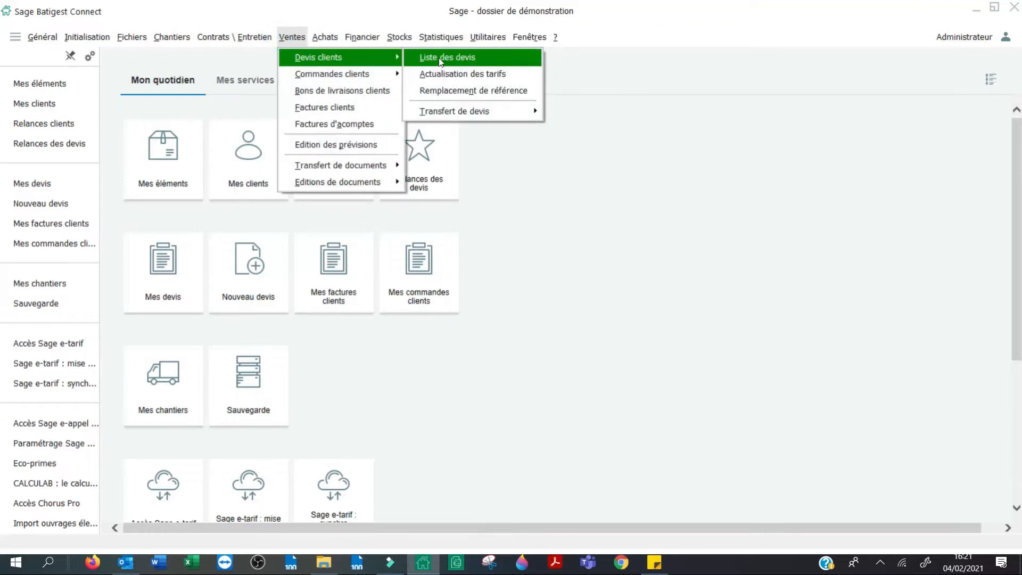
left_click(440, 59)
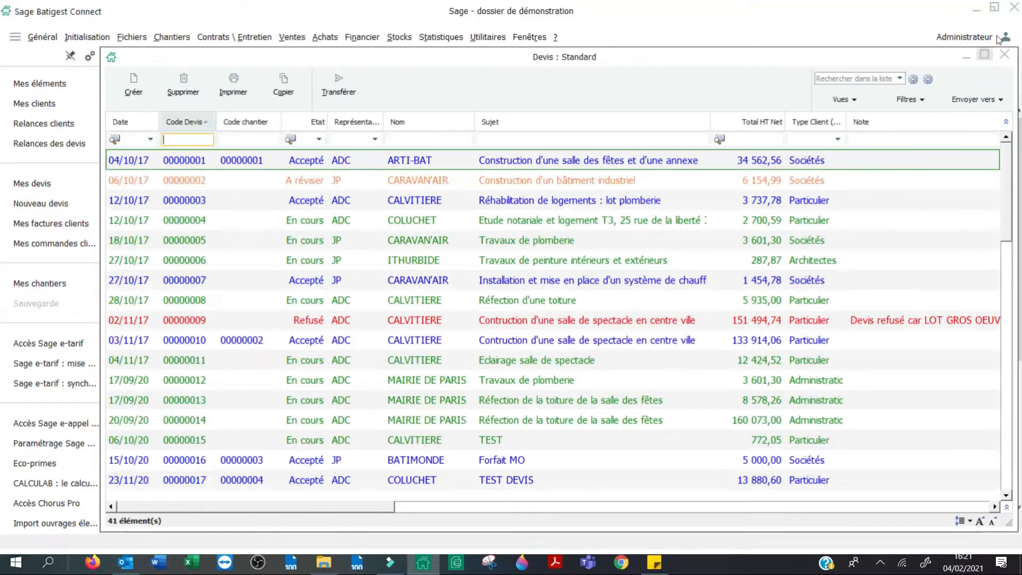
left_click(1004, 55)
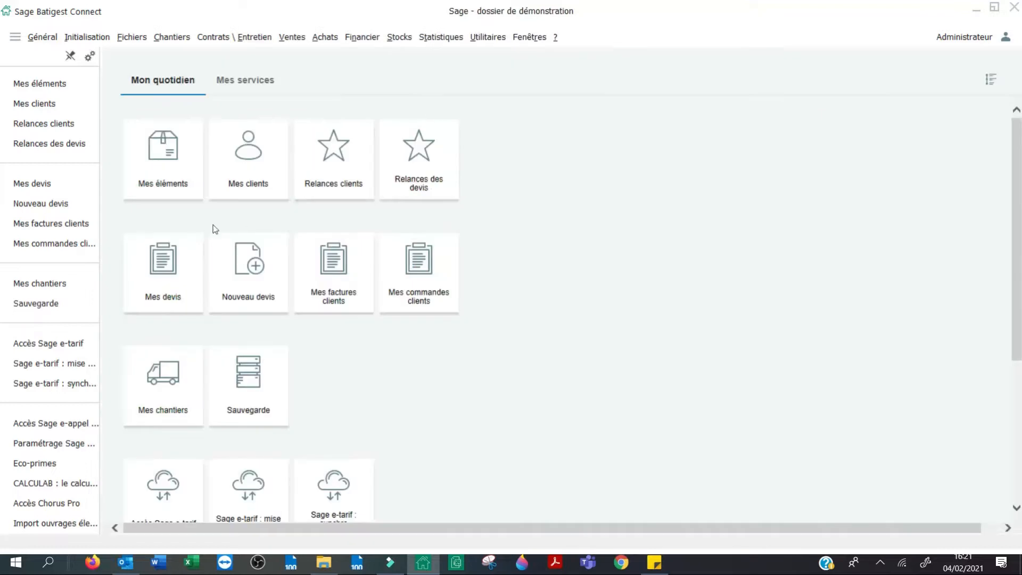
left_click(179, 273)
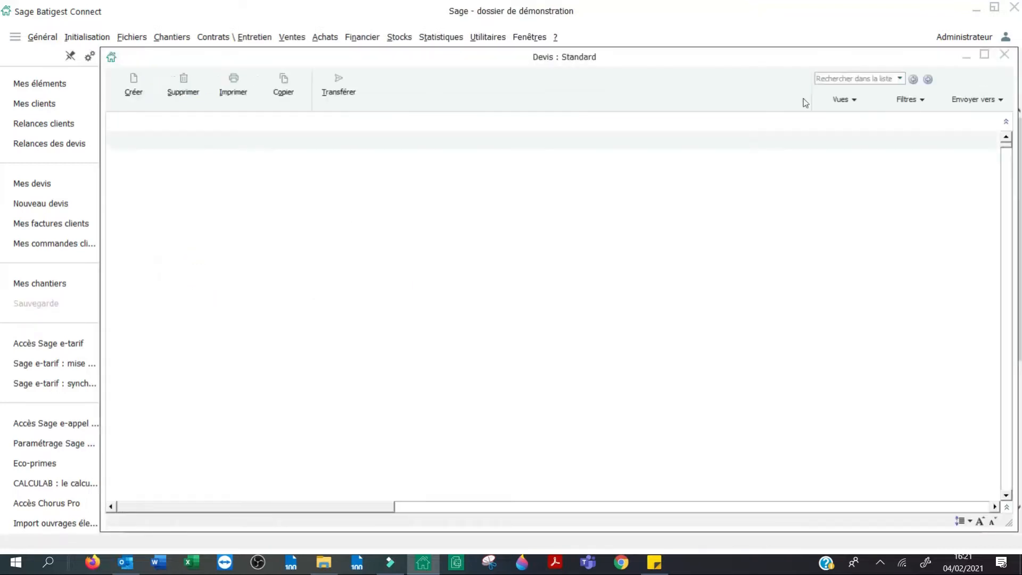
left_click(1005, 55)
Look through all the Mon quotidien shortcuts on the home page and hide the shortcut side panel
scroll(347, 421, "down", 6)
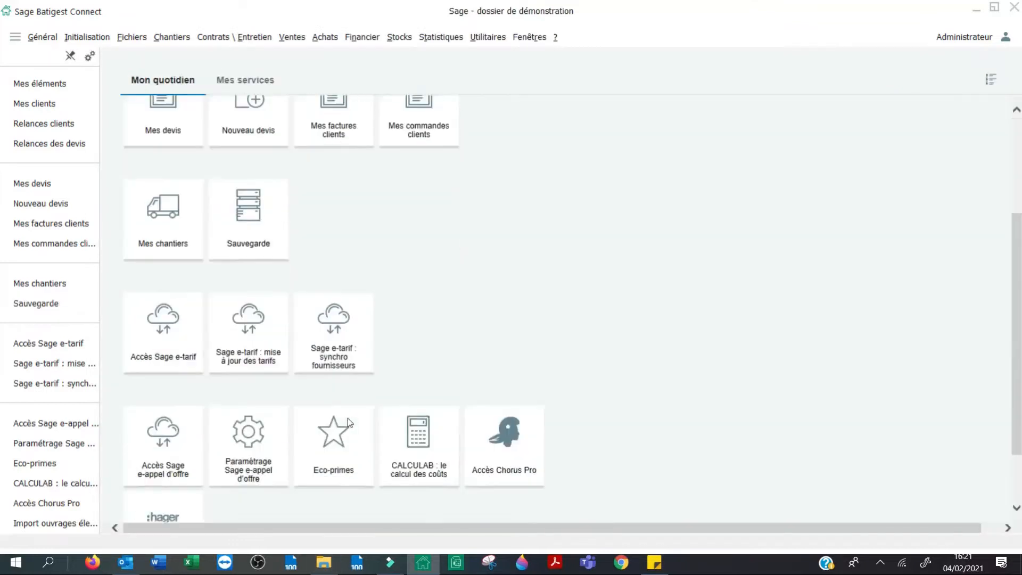
scroll(335, 219, "up", 6)
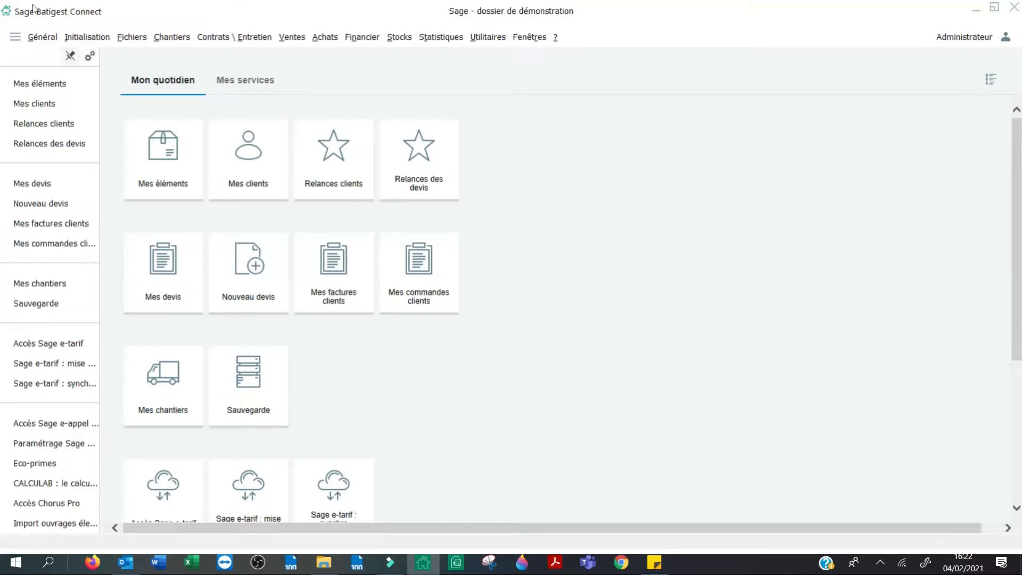
left_click(14, 36)
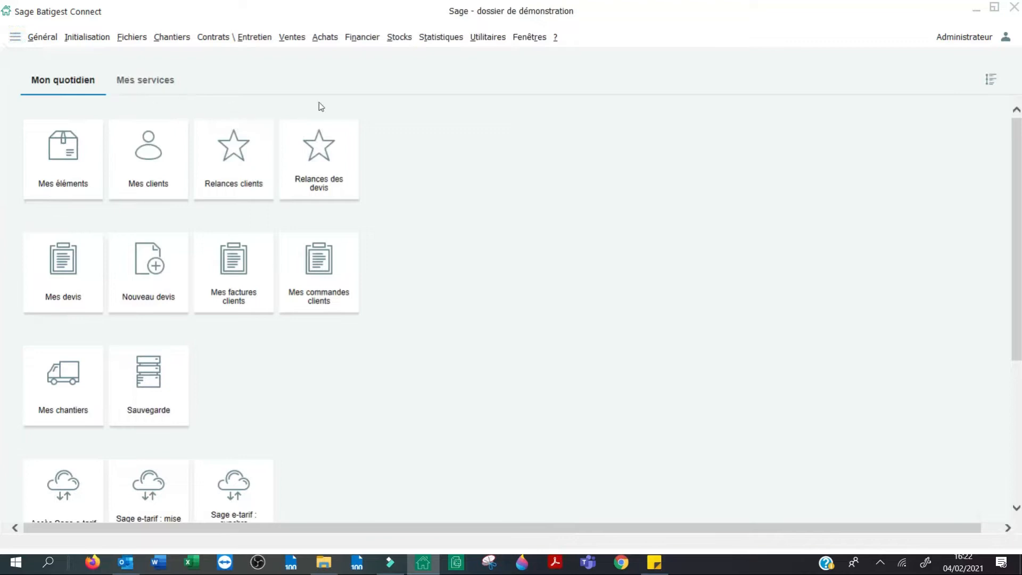
Examine the commands for company files, initialisation with access rights, and the Fichiers entries for clients and elements
left_click(38, 35)
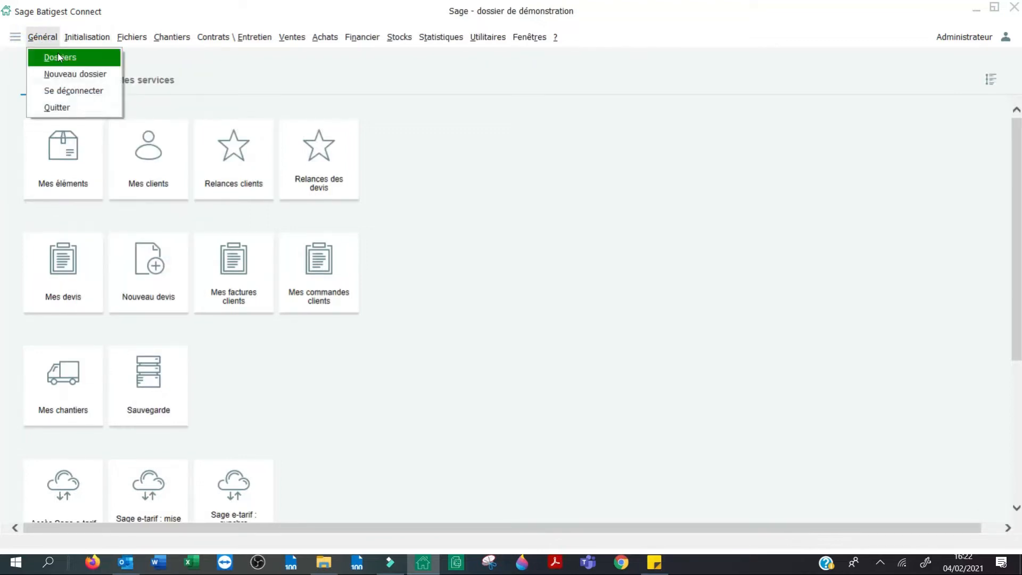
left_click(61, 56)
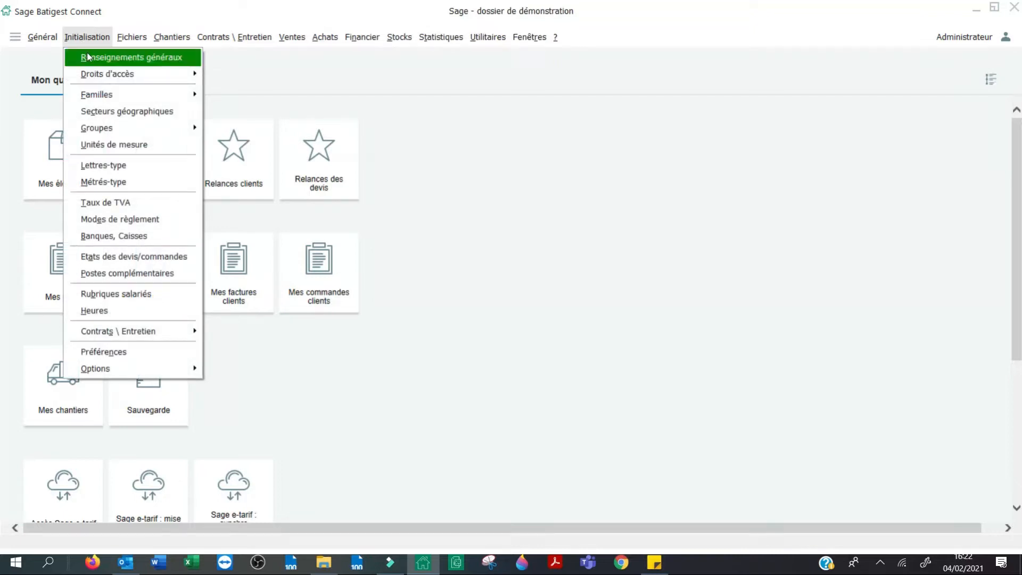
mouse_move(197, 76)
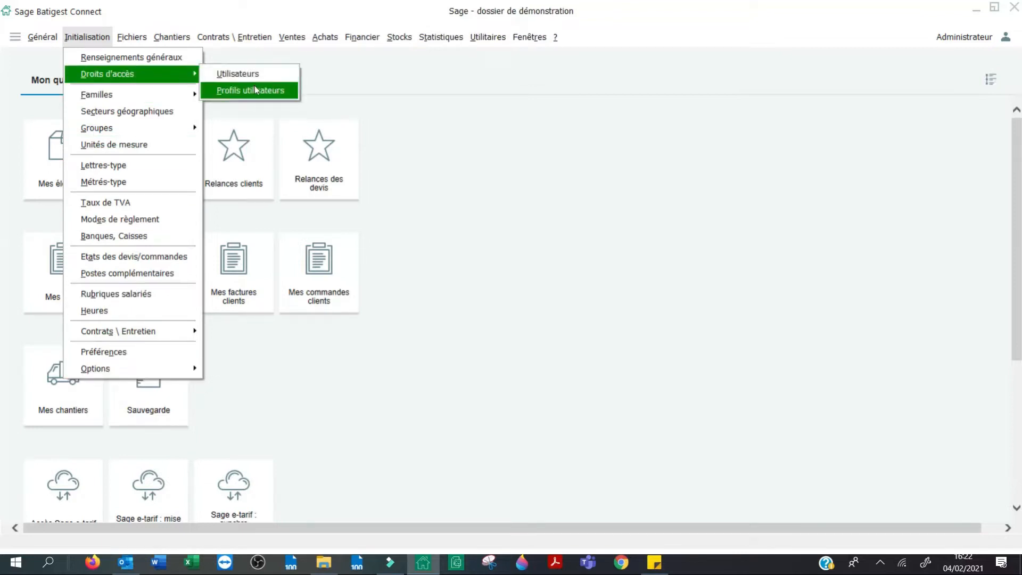
mouse_move(182, 95)
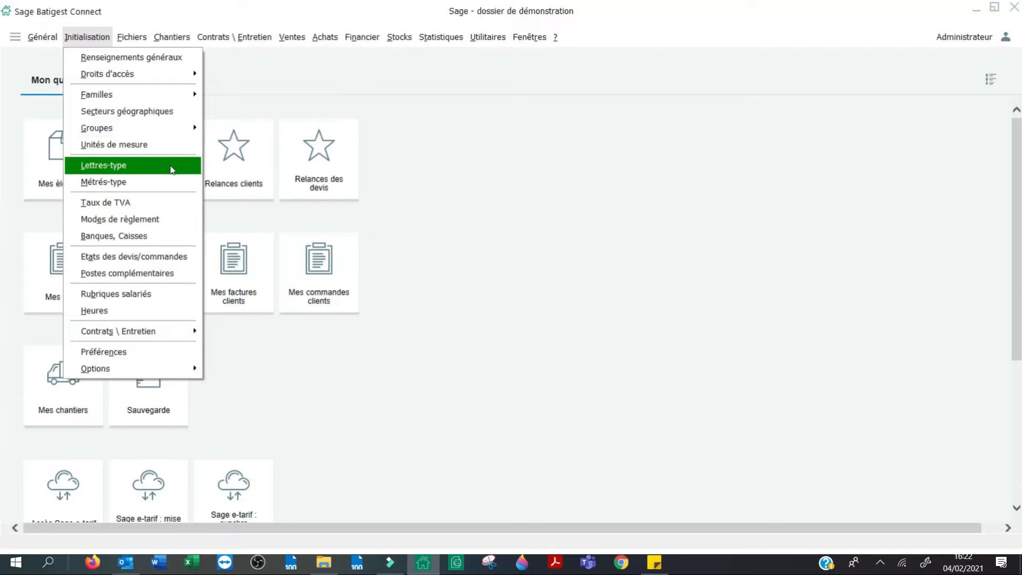
mouse_move(138, 38)
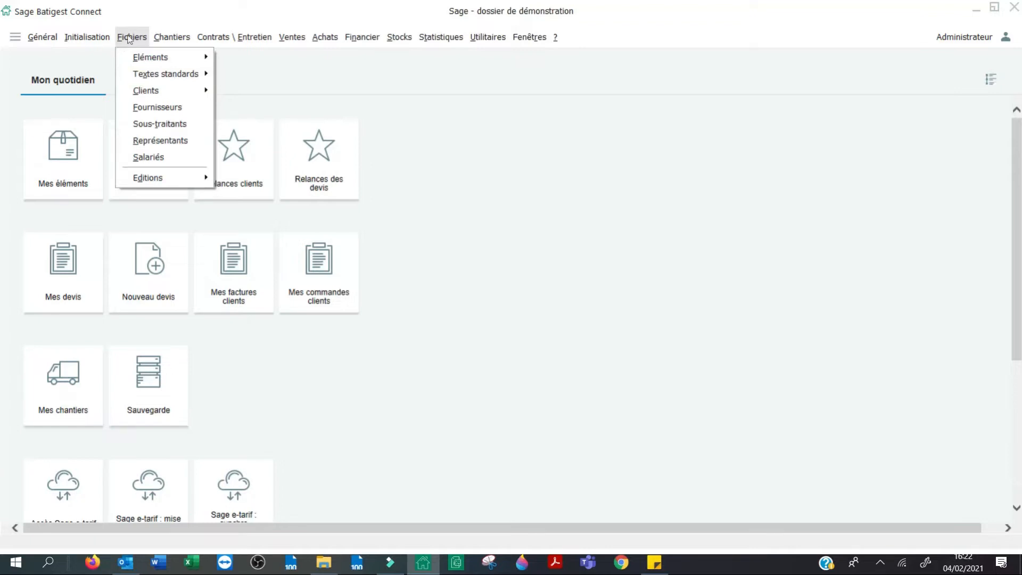
mouse_move(298, 41)
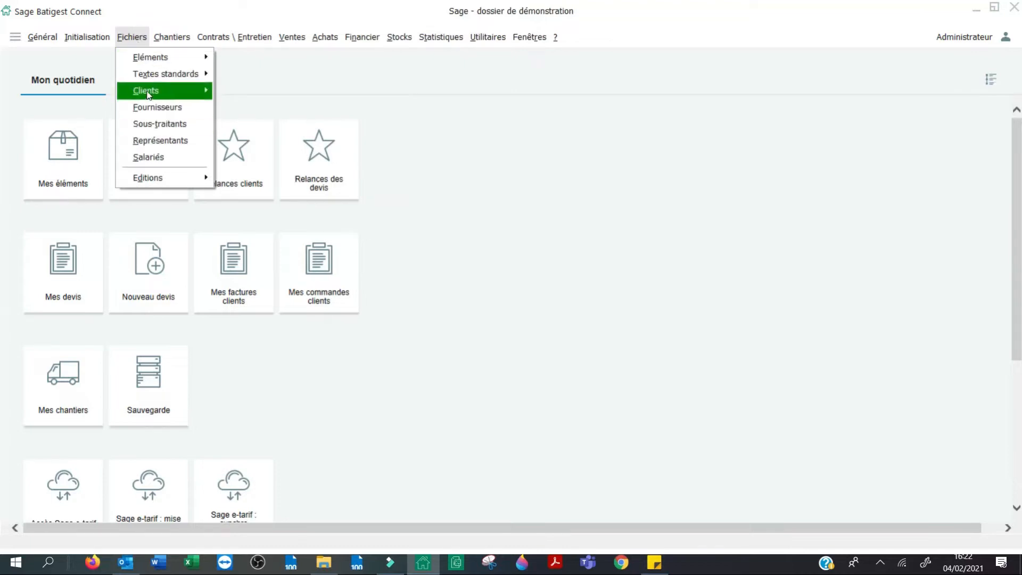
mouse_move(148, 95)
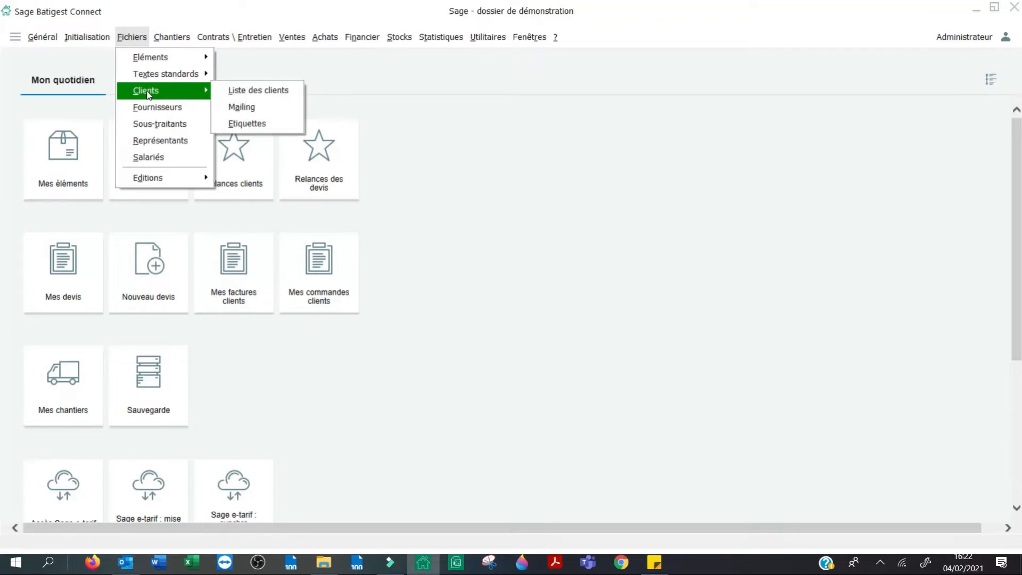
mouse_move(154, 58)
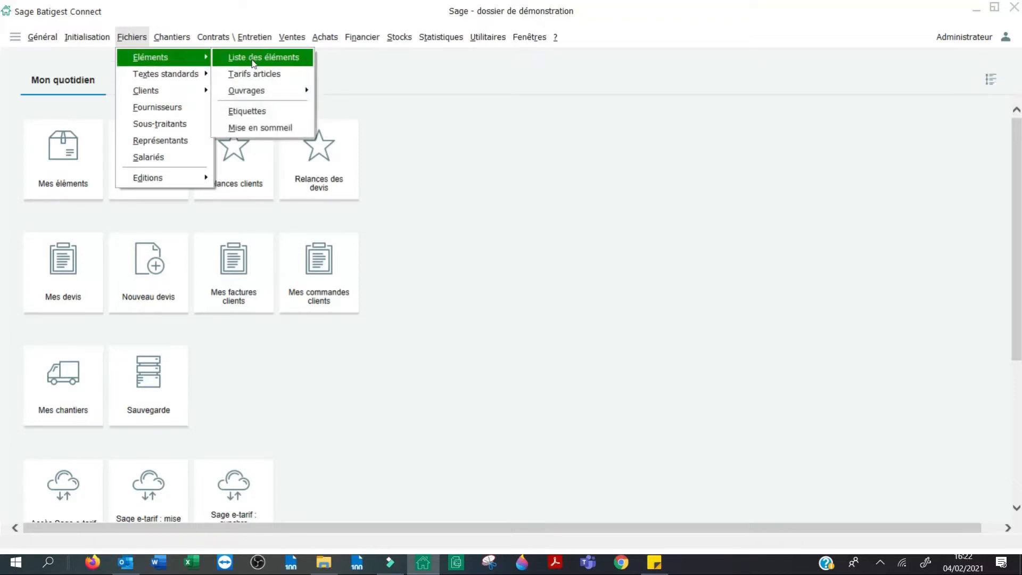
left_click(200, 109)
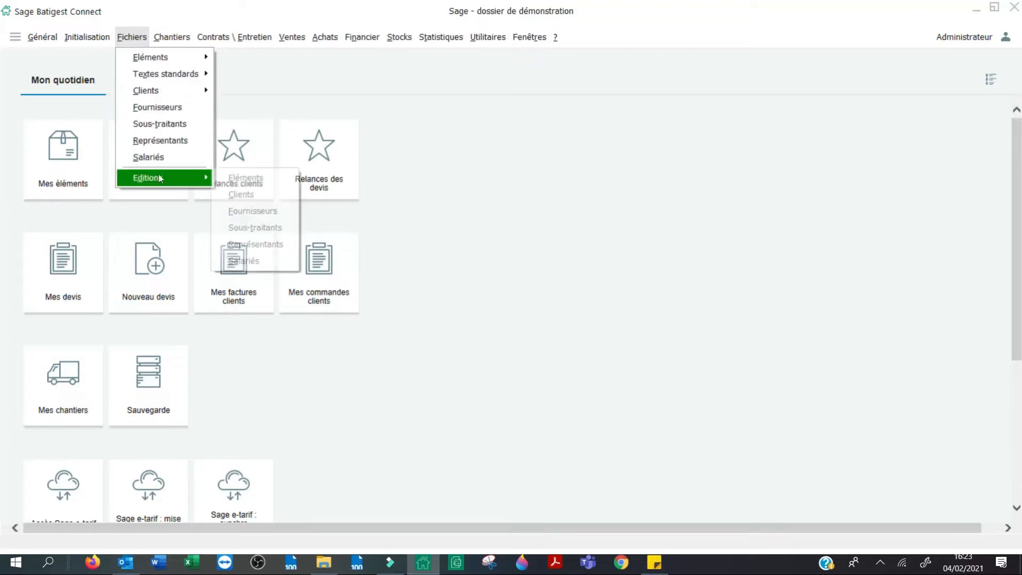
Open the list of elements, maximise it and restrict it to the Fourniture type
mouse_move(154, 65)
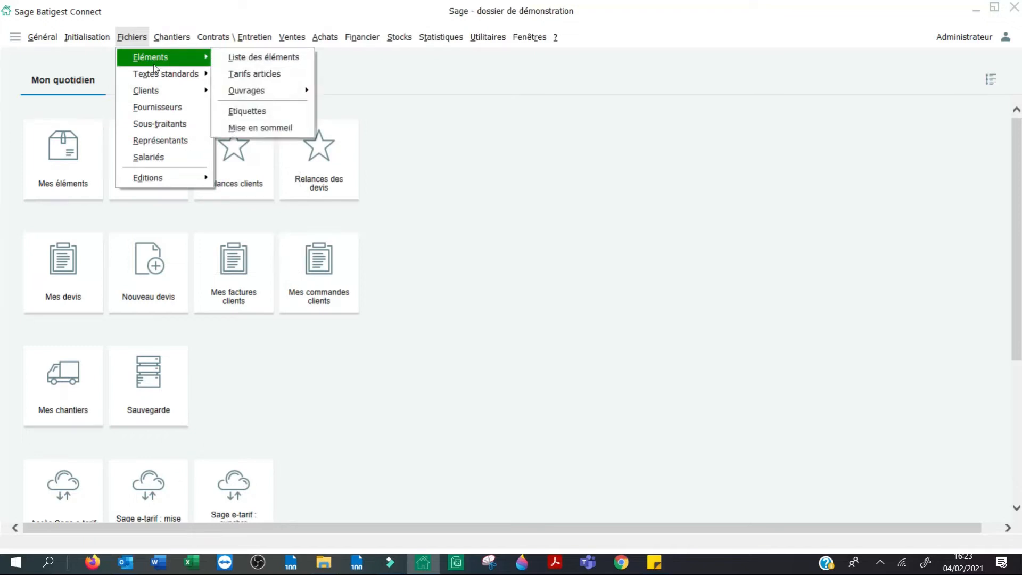
left_click(239, 65)
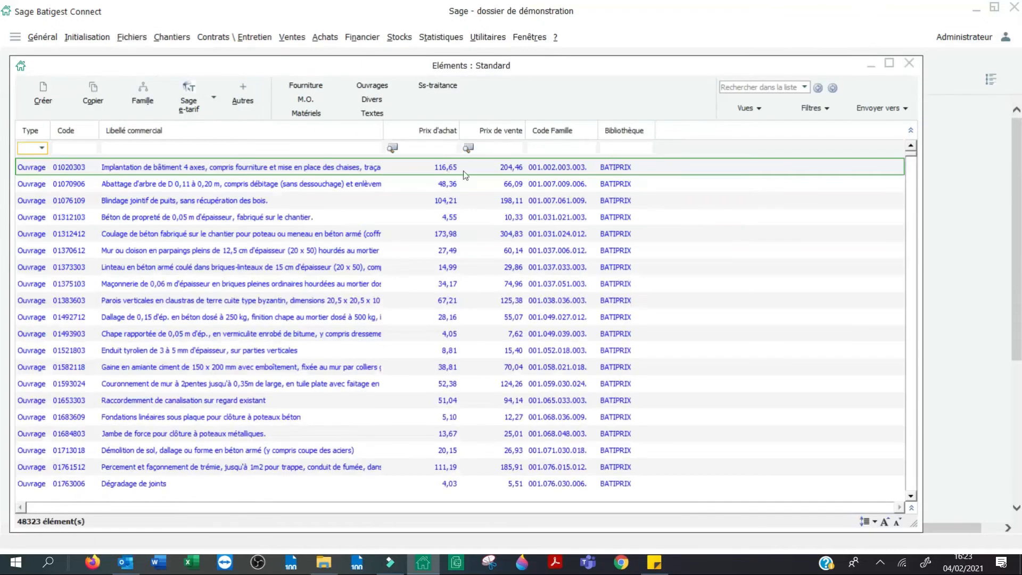
left_click(893, 61)
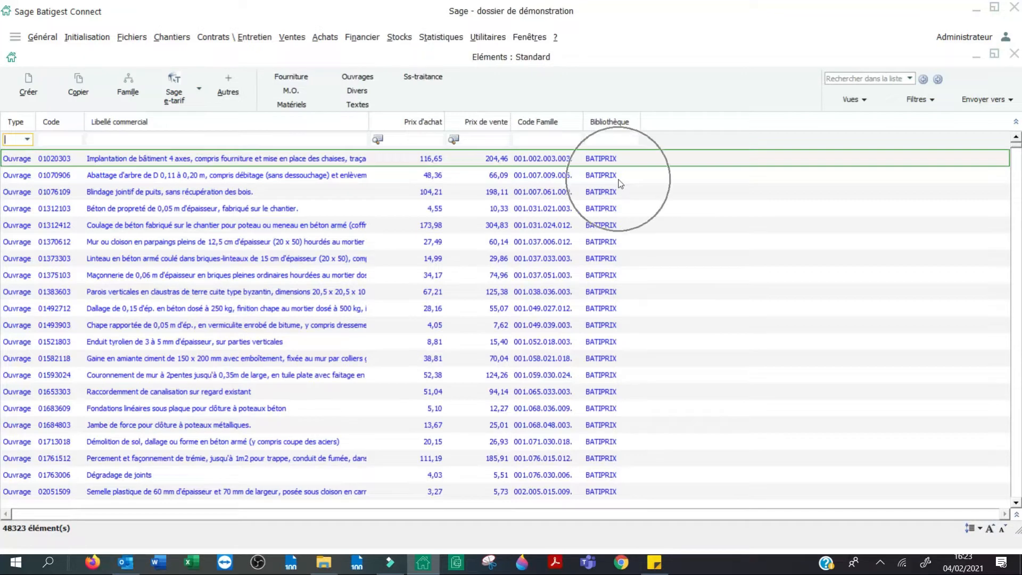
left_click(306, 79)
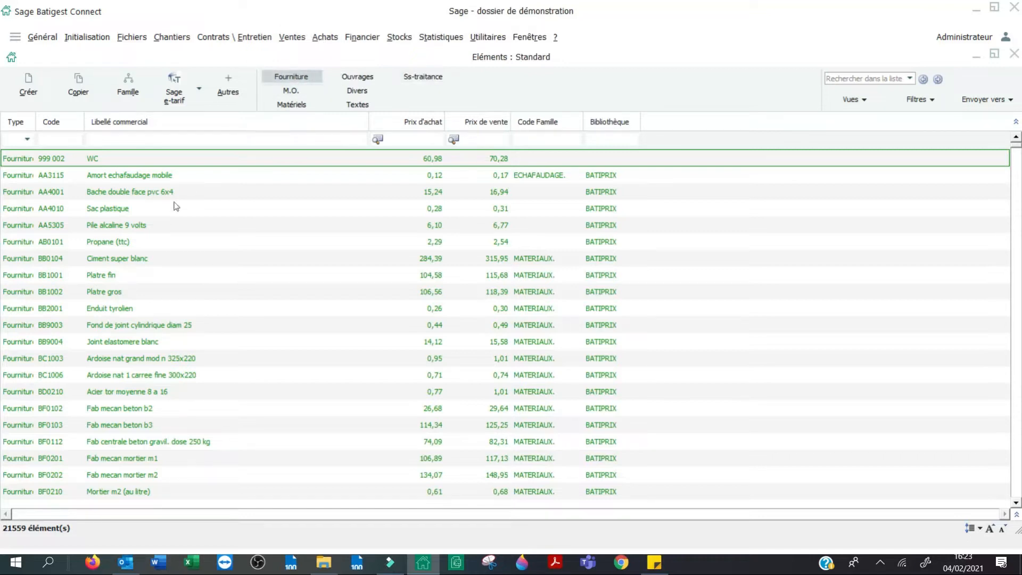
Filter the supplies by commercial label with *LEGRAND and look over the matching items
left_click(214, 138)
type("*")
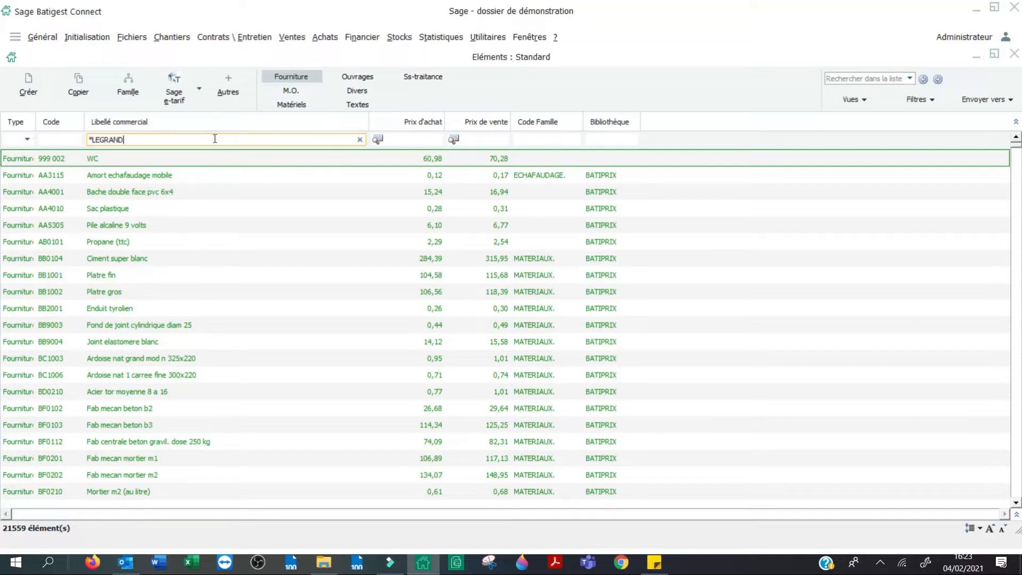
key("Return")
left_click(172, 177)
left_click(180, 191)
left_click(190, 179)
left_click(208, 160)
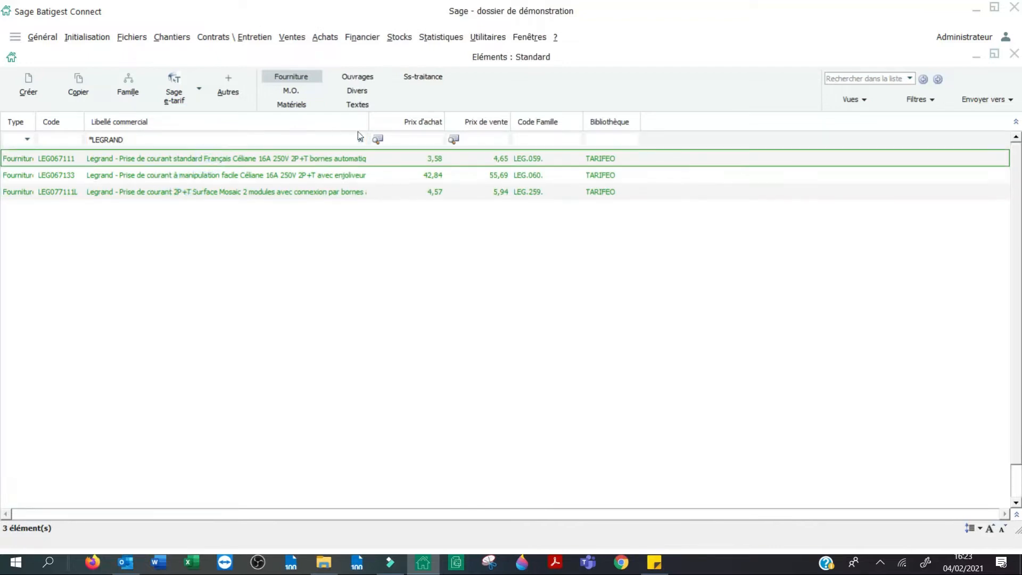
View the supplier tariffs of socket LEG067111 for Sonepar, Rexel and Aubade, and close its record without saving
double_click(331, 160)
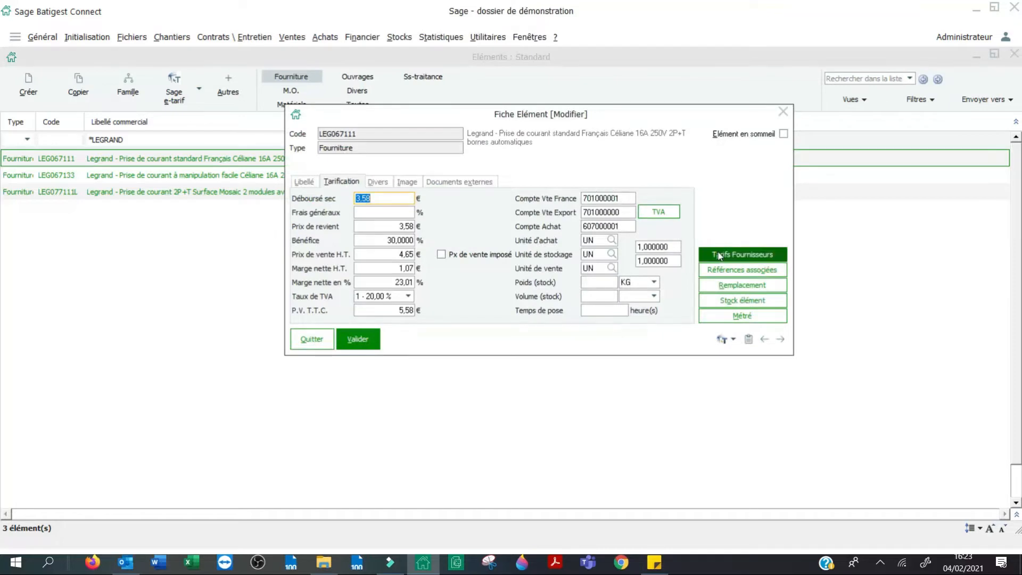
left_click(716, 248)
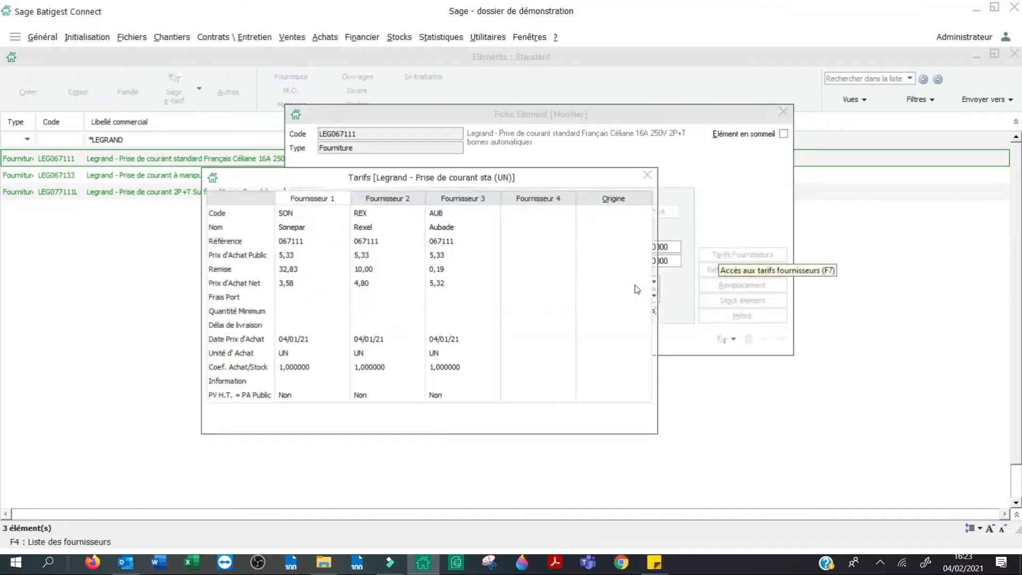
key("Tab")
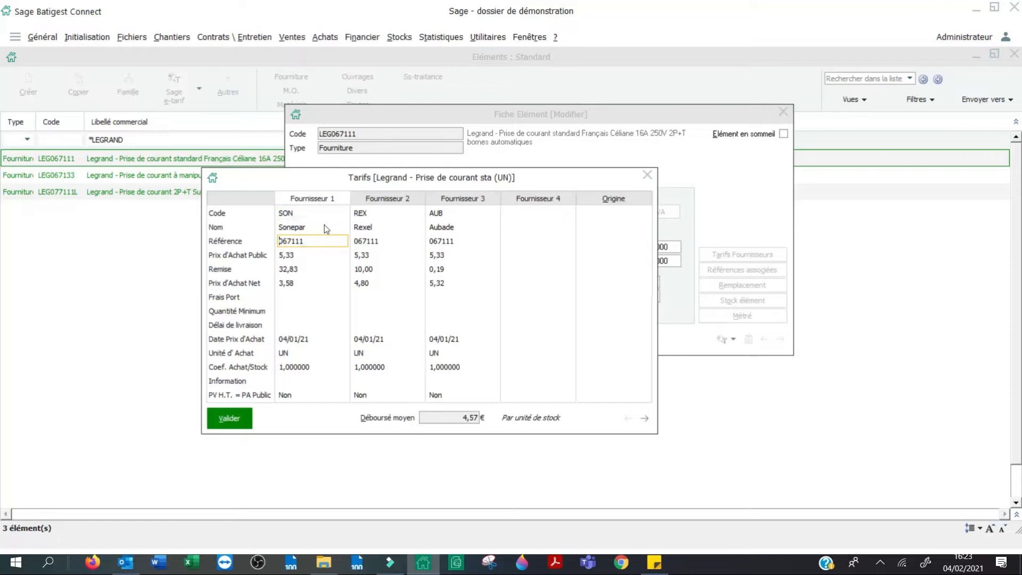
left_click(369, 235)
left_click(441, 230)
left_click(650, 174)
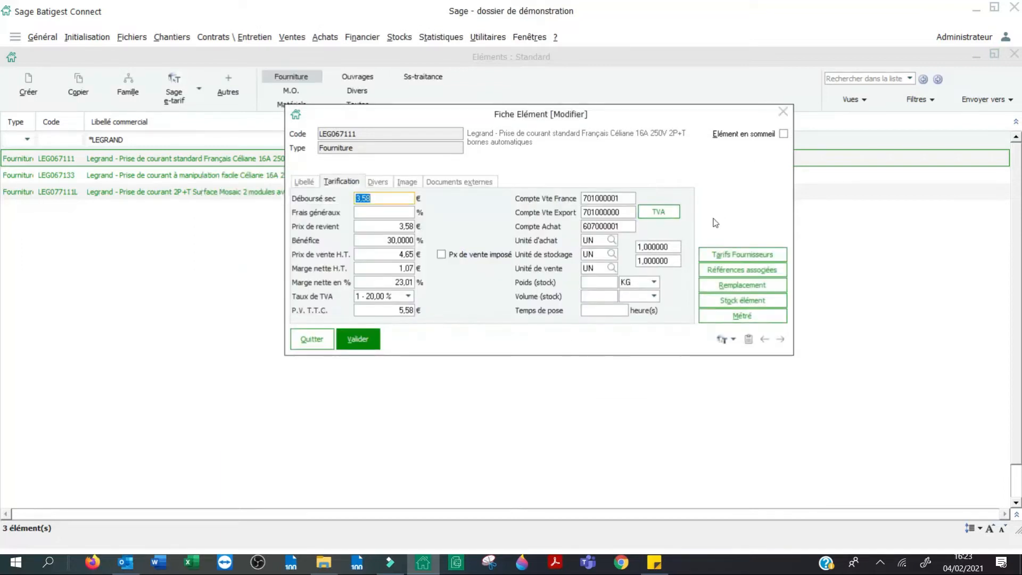
left_click(784, 113)
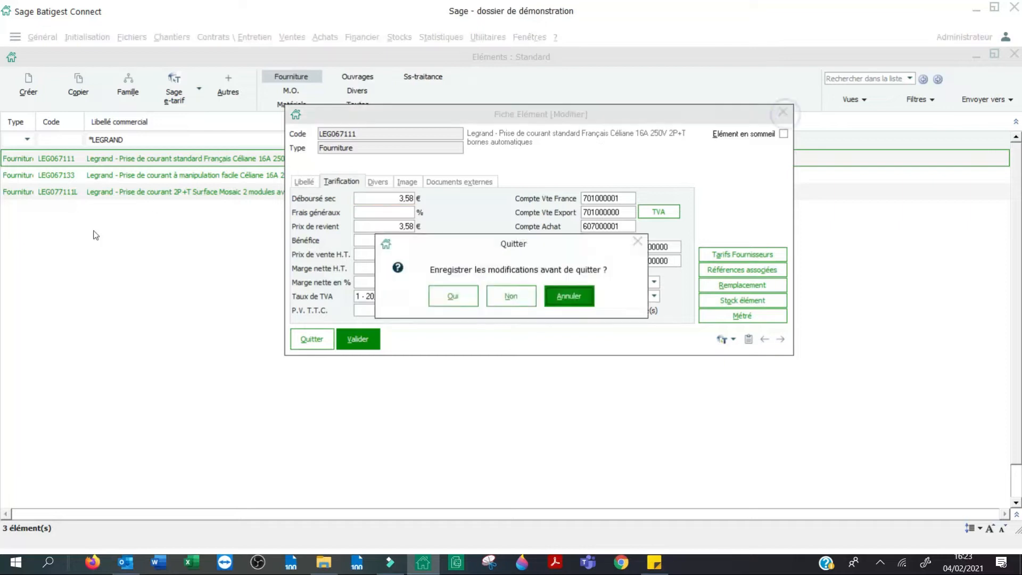
left_click(506, 302)
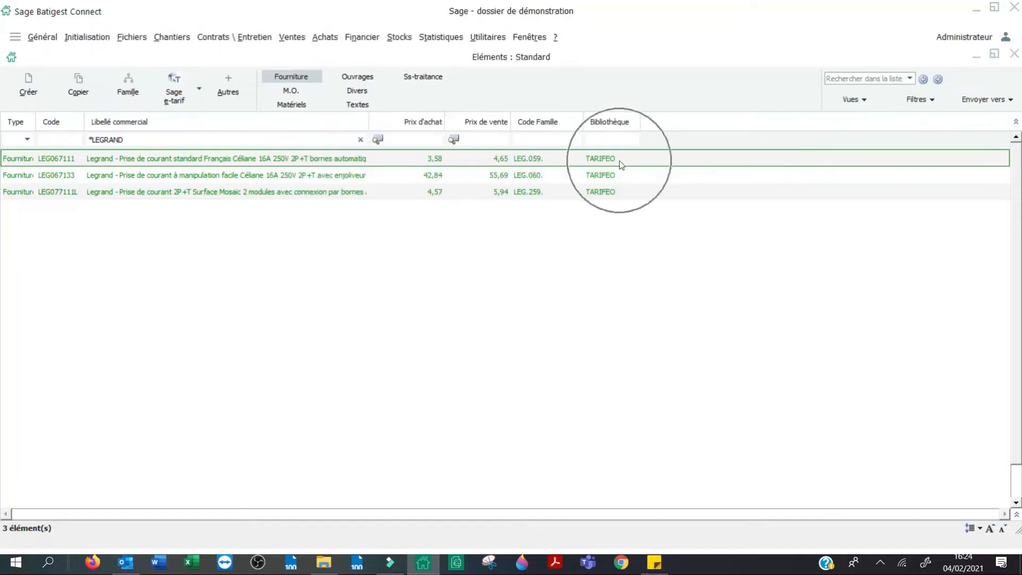
Clear the commercial label filter so that all Fourniture items are listed again
left_click(285, 82)
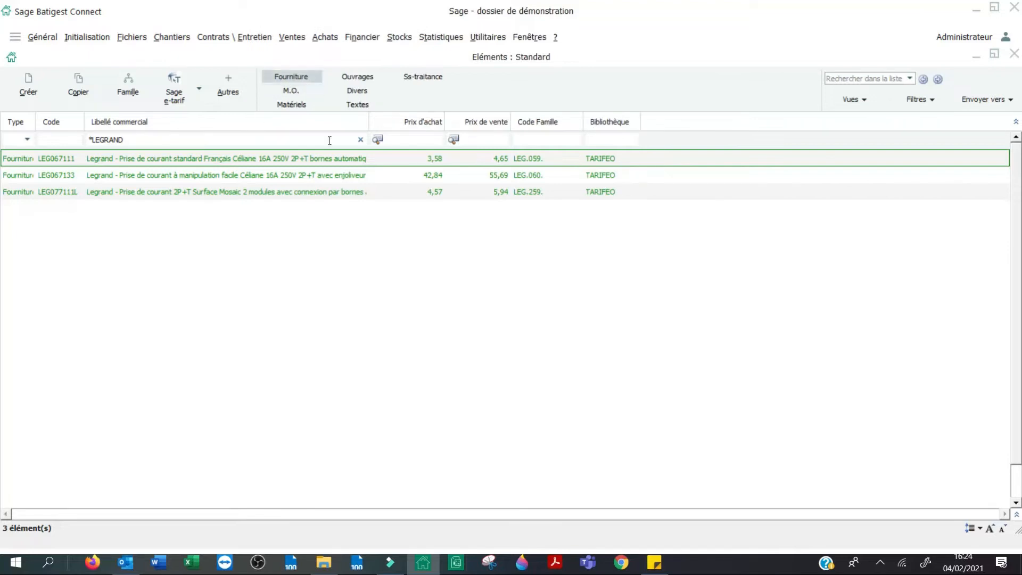
left_click(360, 140)
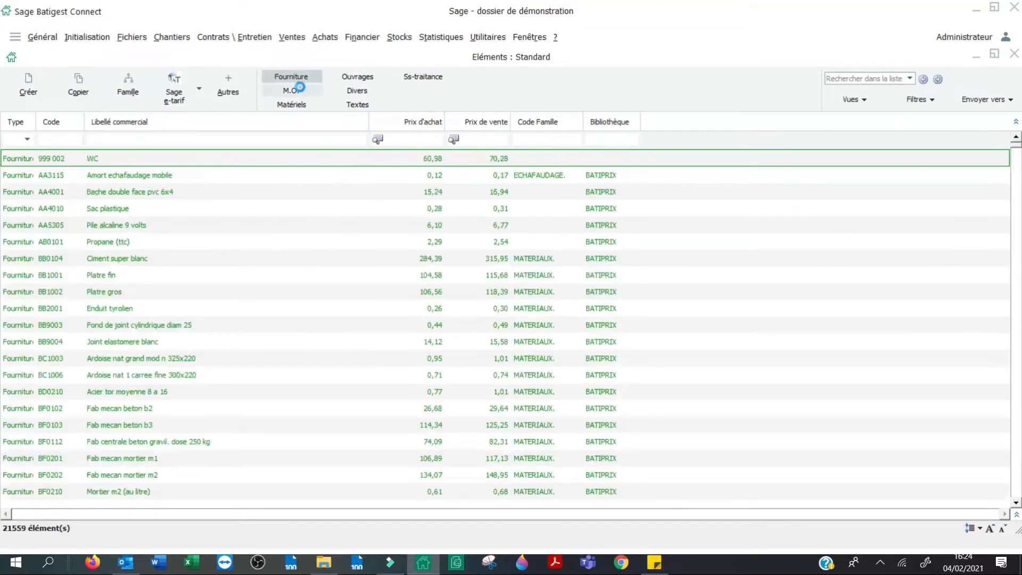
List the M.O., Matériels and Divers elements in turn and look over each type
left_click(300, 89)
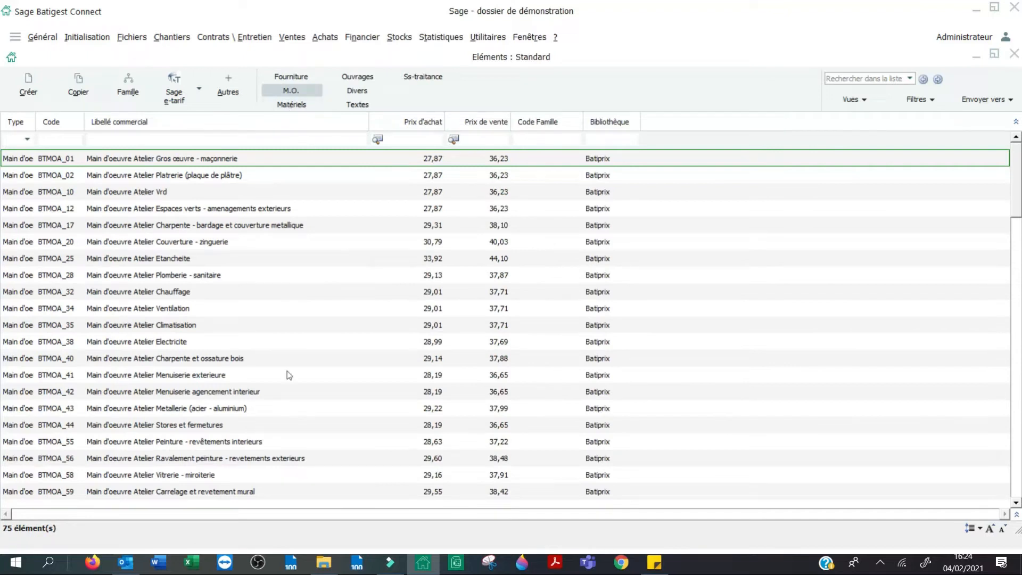
left_click(273, 196)
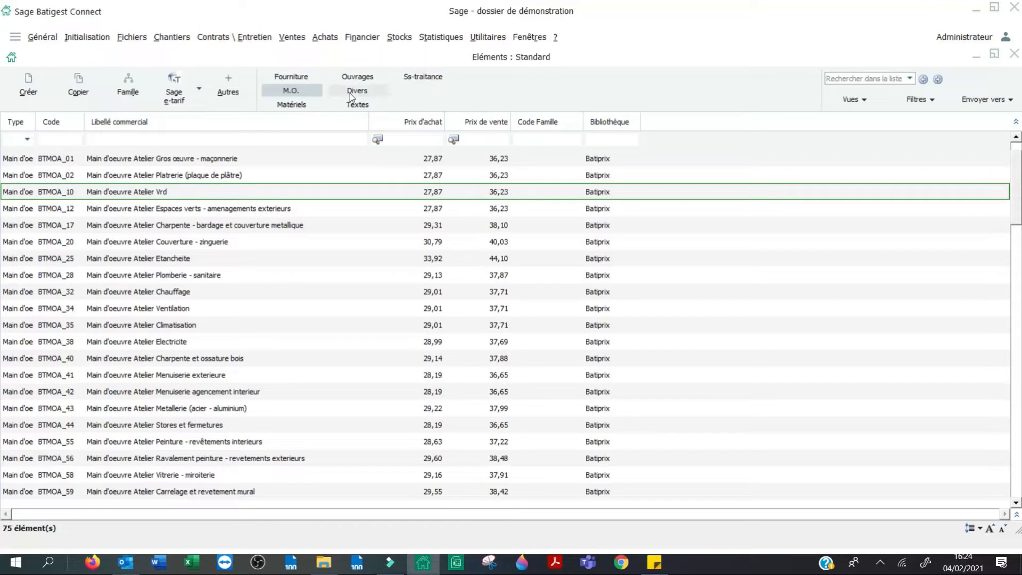
left_click(293, 104)
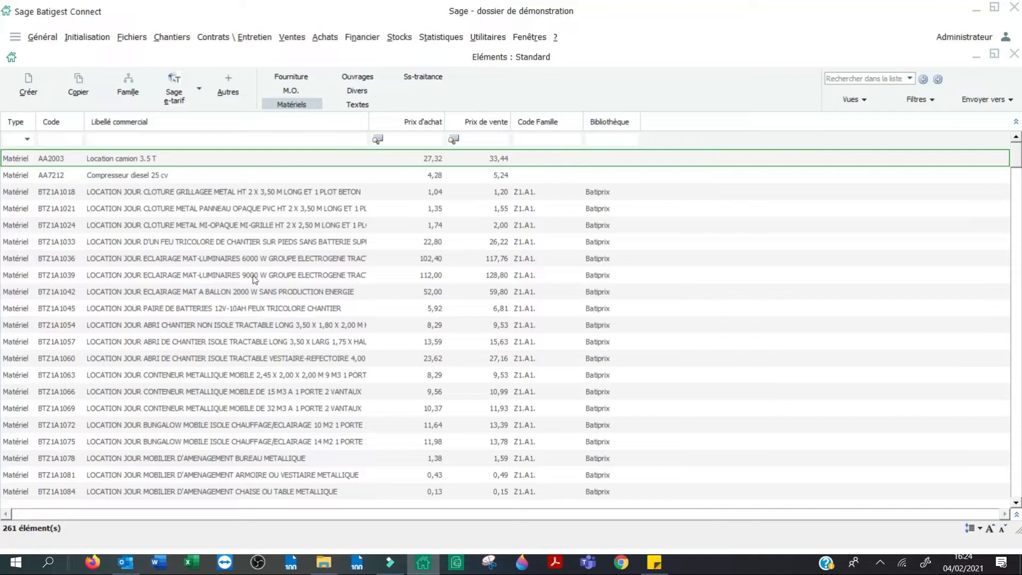
left_click(362, 92)
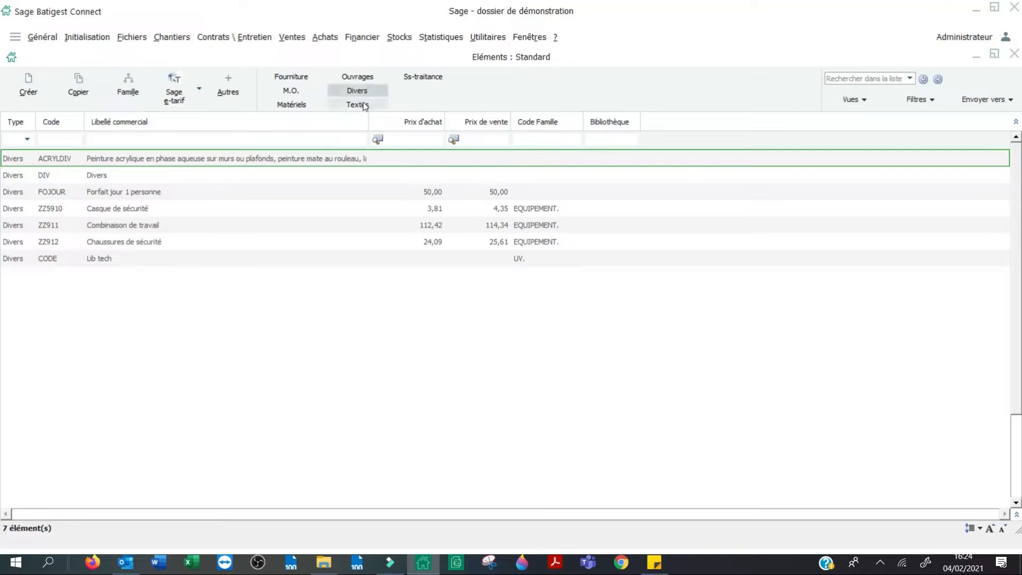
List the Textes elements and widen the Libellé commercial column to read more of each text
left_click(361, 104)
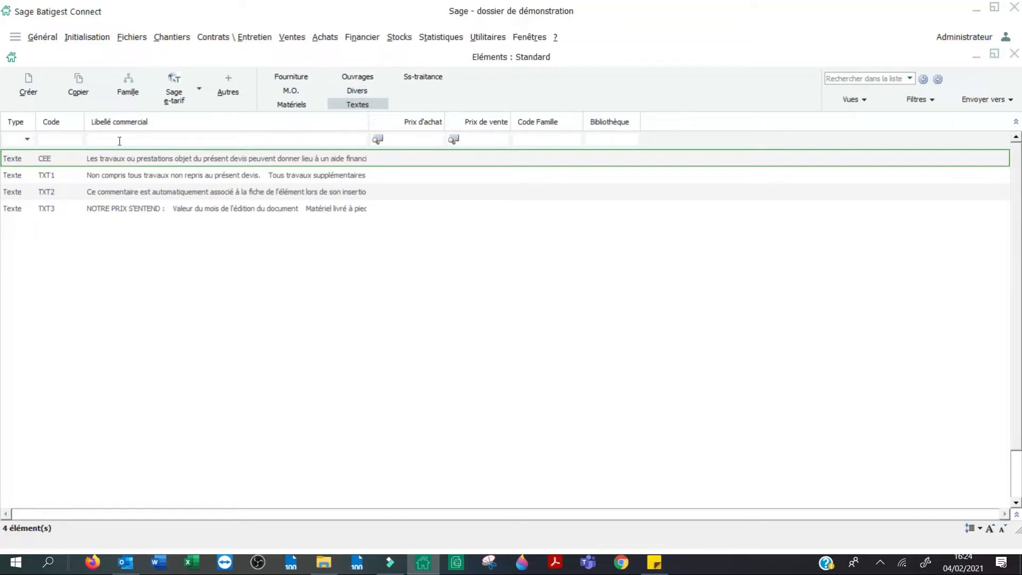
left_click(119, 174)
left_click(133, 191)
left_click(139, 209)
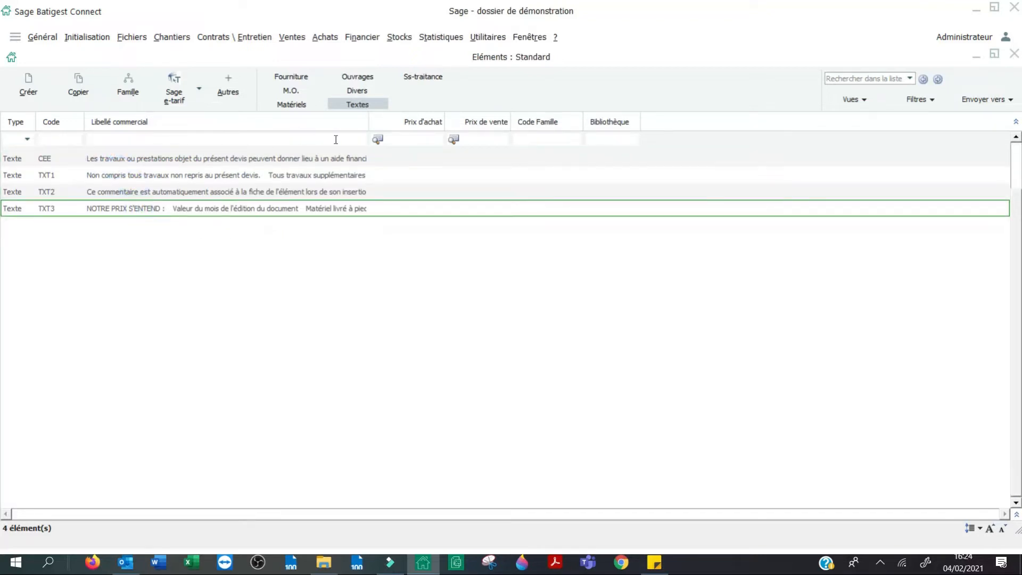
left_click_drag(367, 126, 476, 127)
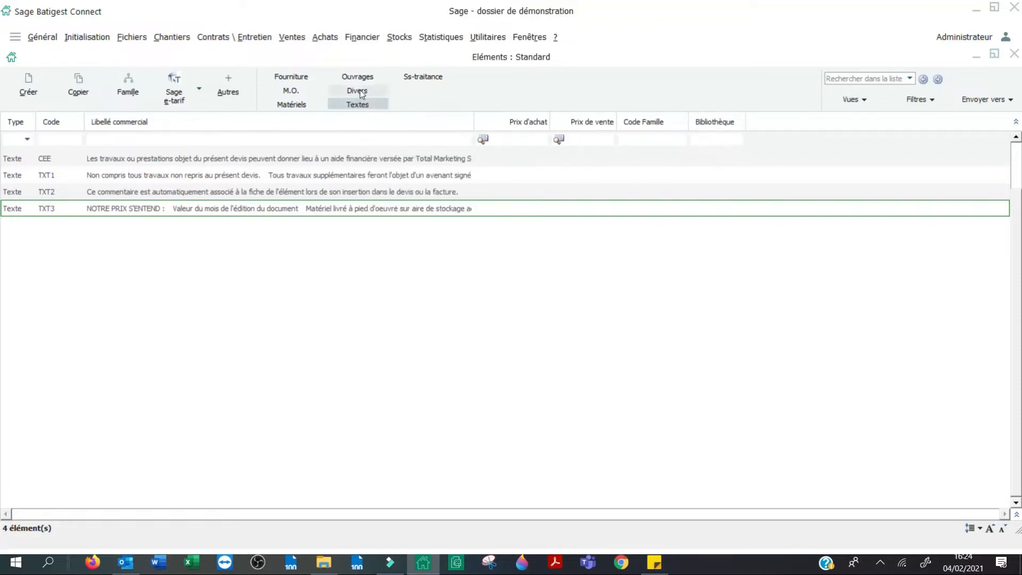
left_click(339, 162)
left_click(341, 192)
left_click(343, 210)
View the Ss-traitance elements, and filter the M.O. elements by code with MO 55*
left_click(427, 75)
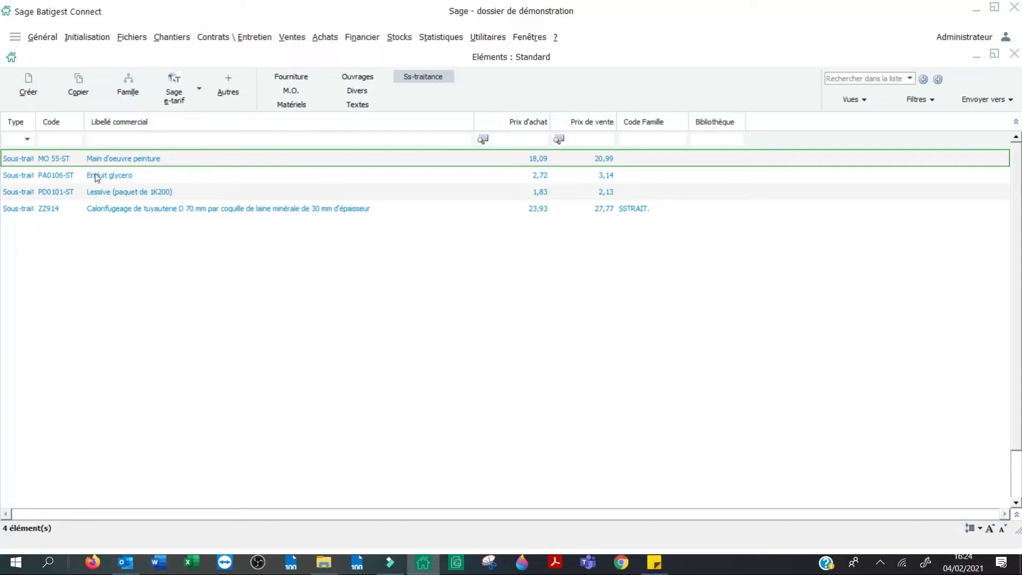
left_click(288, 92)
left_click(71, 140)
type("MO")
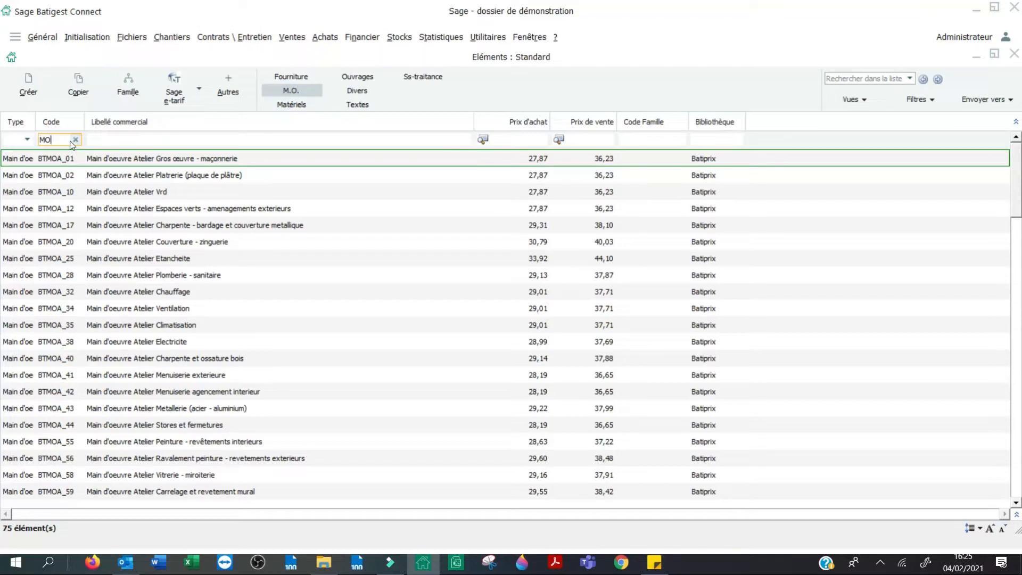
type(" 55*")
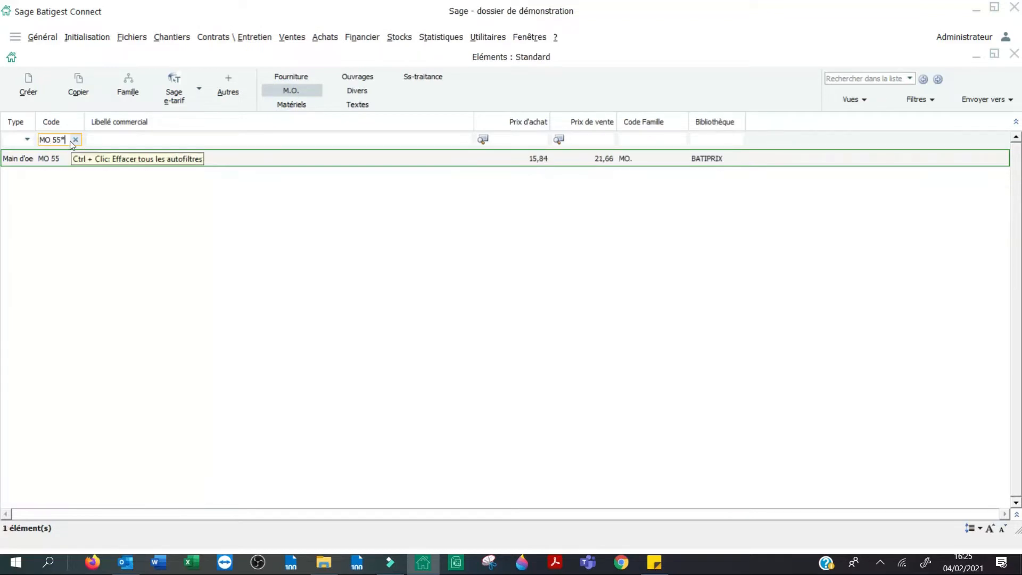
left_click(149, 161)
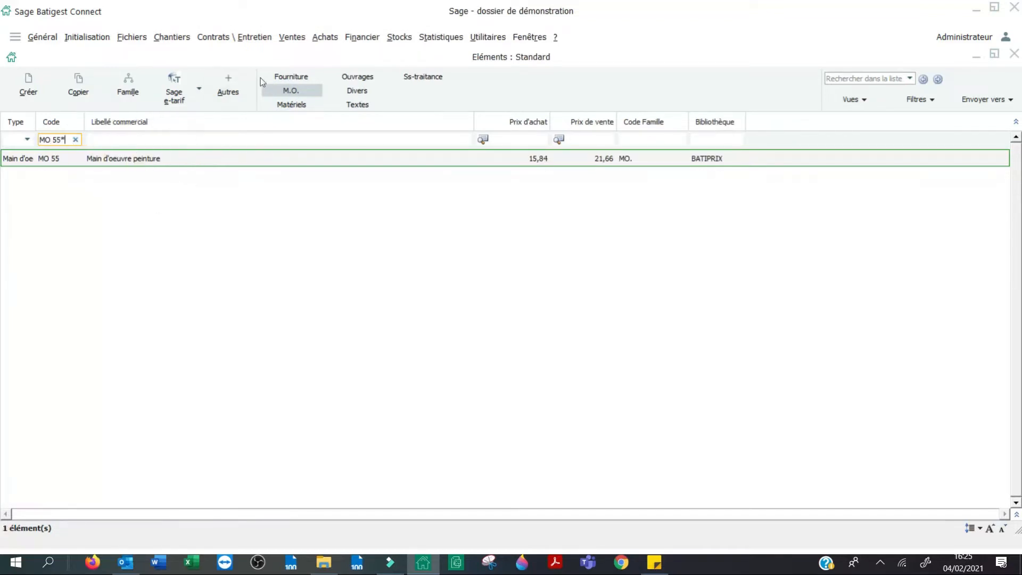
Check the purchase price of the Ss-traitance element matching the same code filter, and clear the filter
left_click(290, 92)
left_click(419, 77)
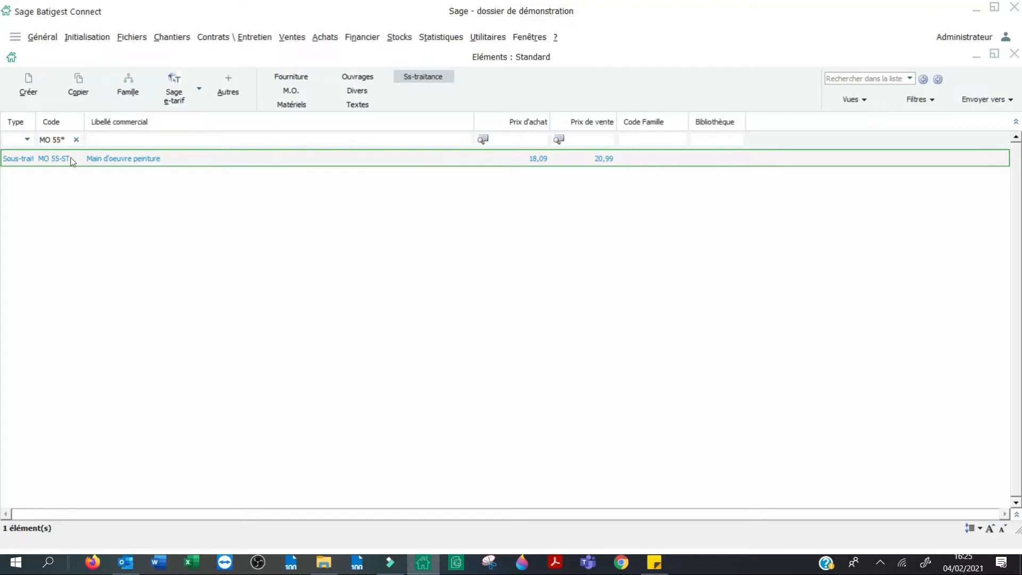
left_click(541, 162)
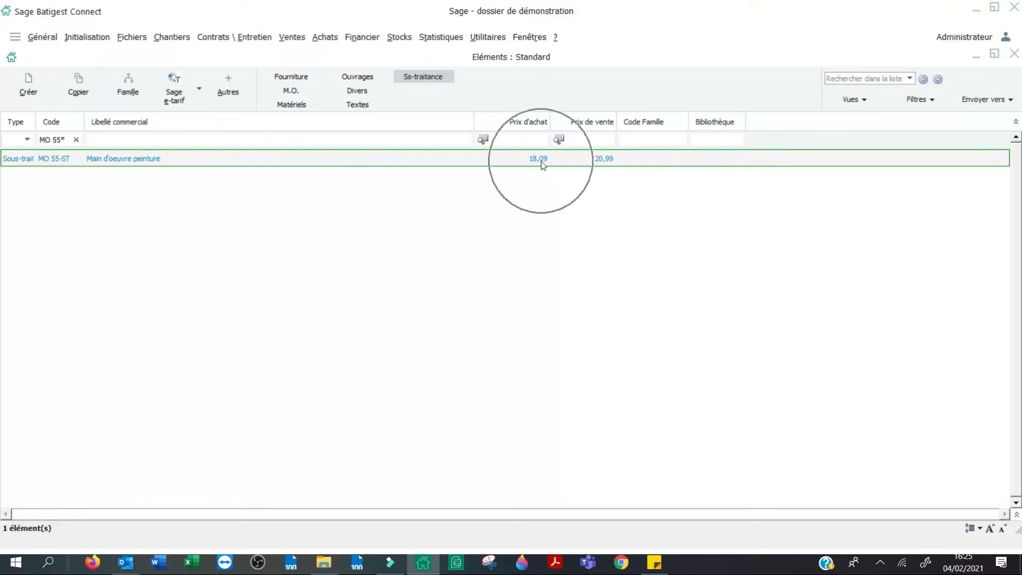
left_click(75, 140)
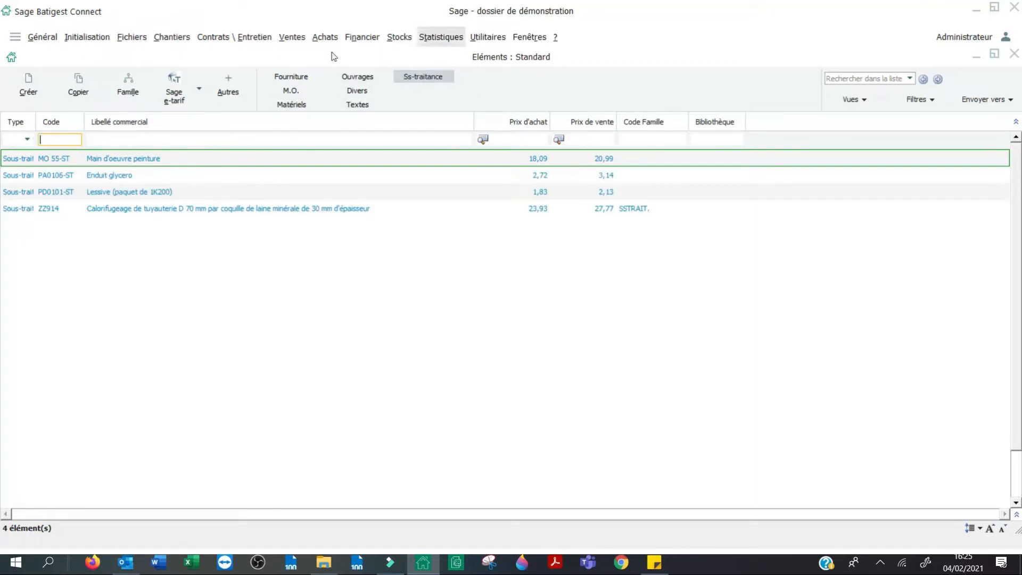
List the Ouvrages, filter them by commercial label with *PEINTUR and select the ACRYL item
left_click(348, 79)
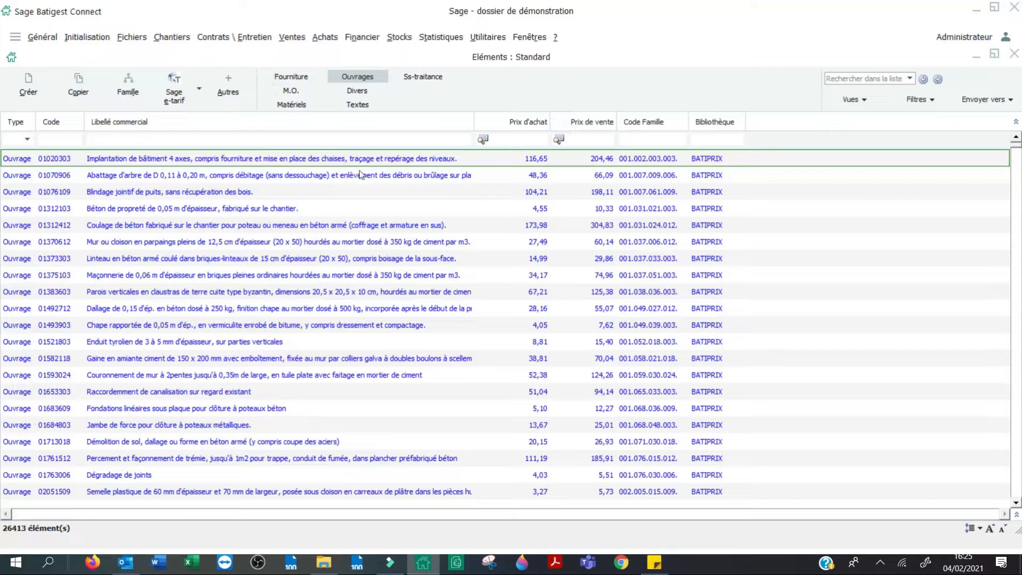
left_click(255, 139)
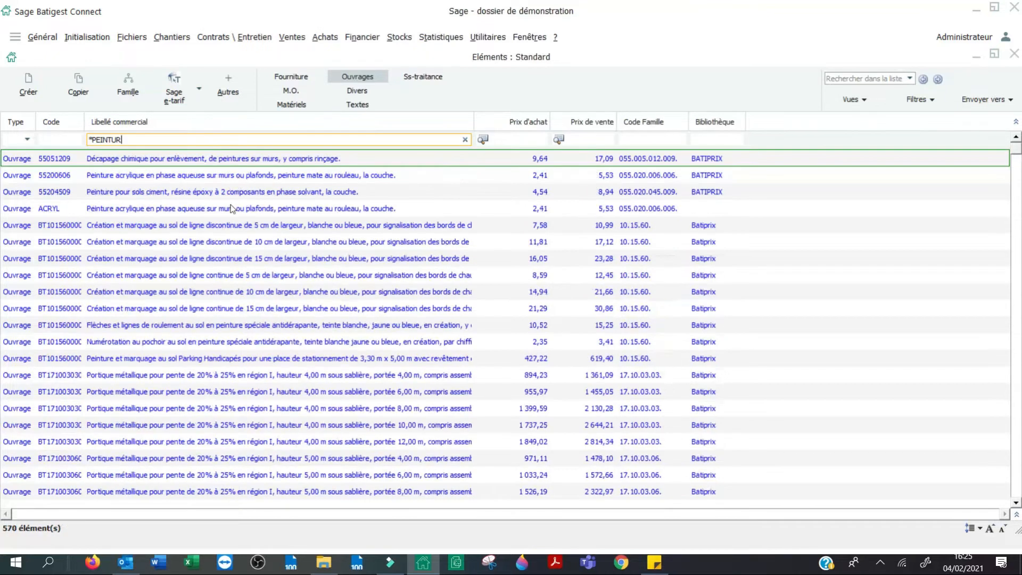
left_click(207, 208)
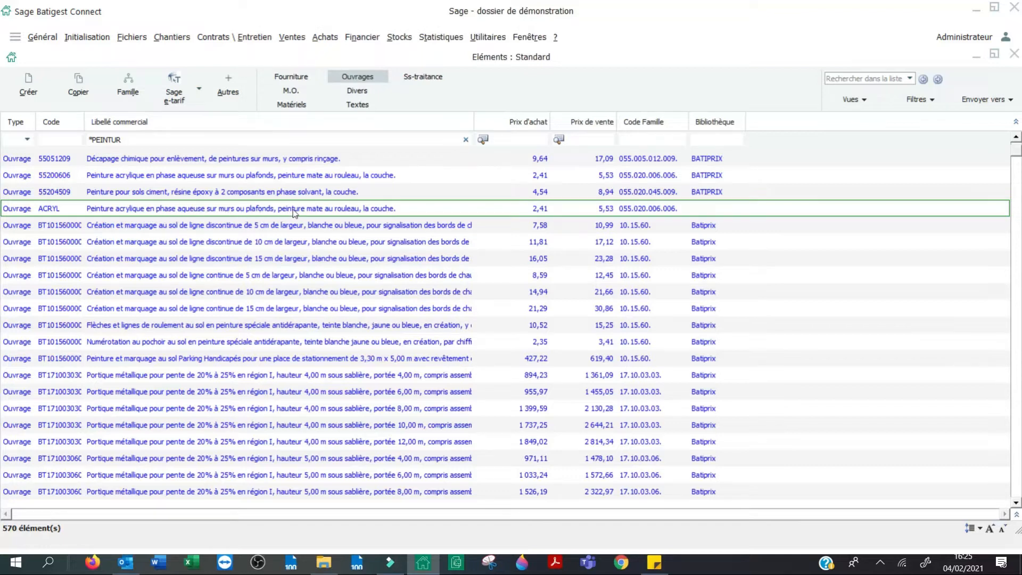
Open the ACRYL record and review its labels and pricing, including the sales unit, cost price and selling price
double_click(382, 210)
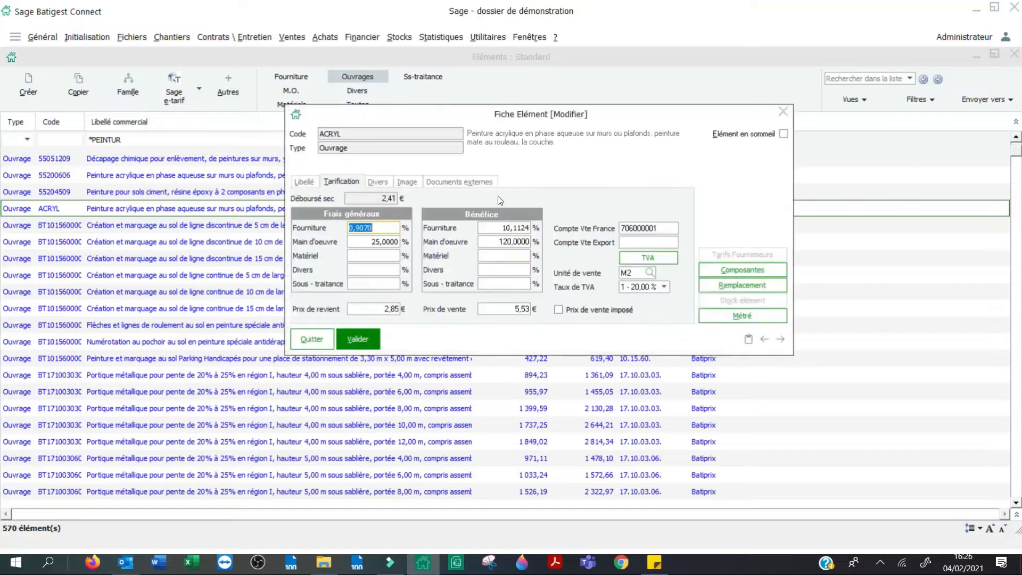
left_click(304, 181)
key("ctrl+a")
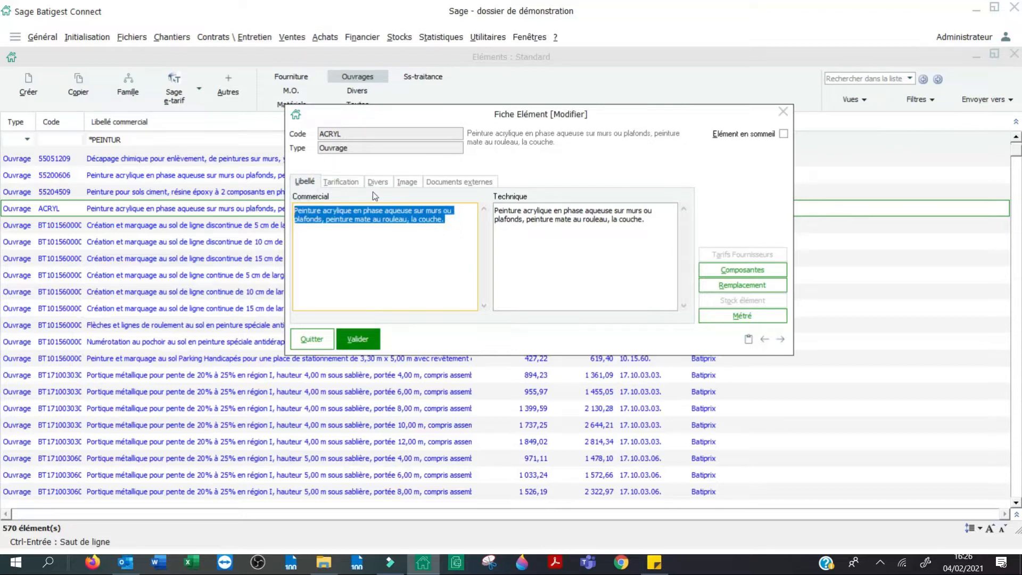
left_click(337, 181)
left_click(628, 273)
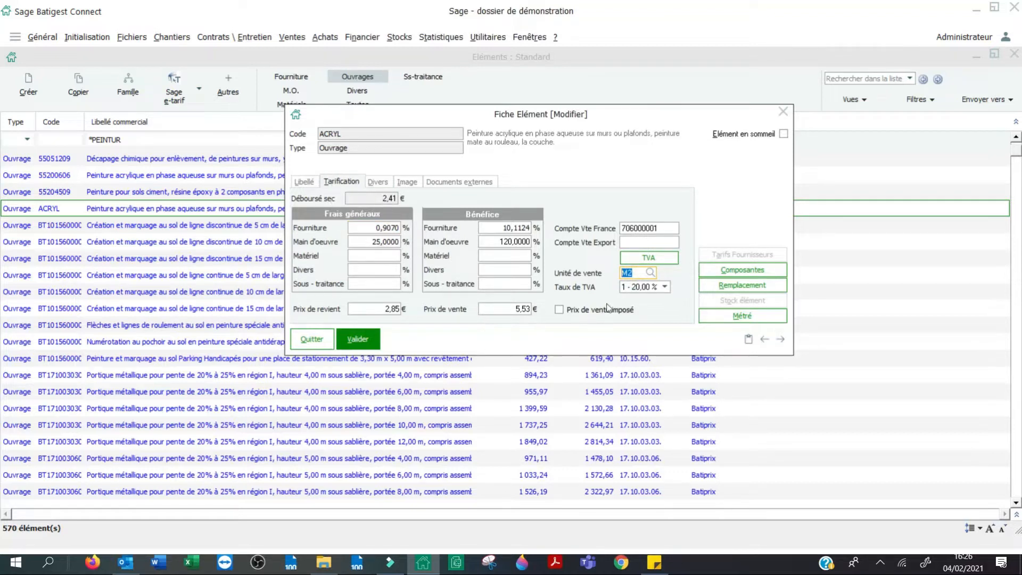
left_click(398, 310)
left_click(515, 309)
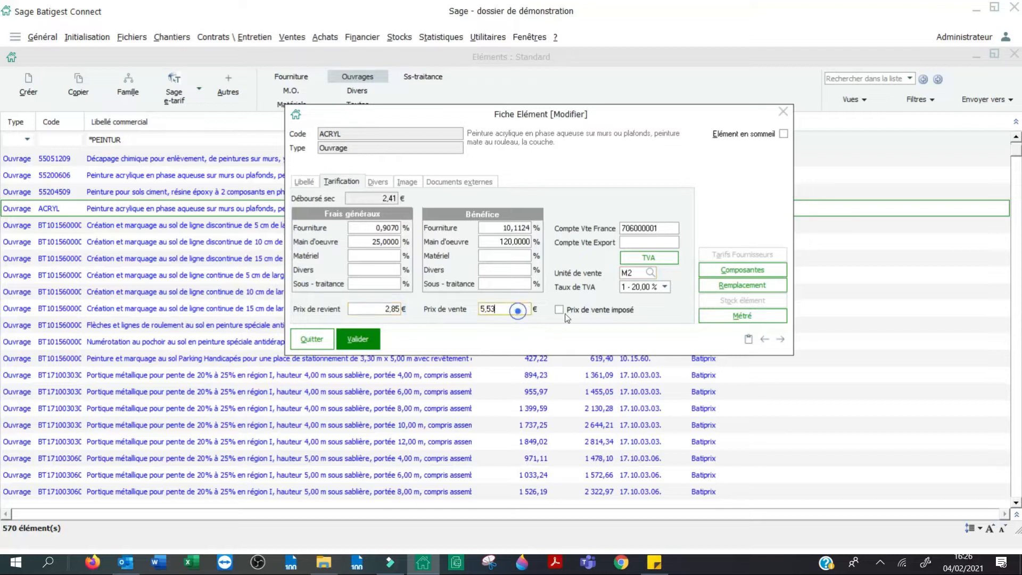
View the components of the ACRYL work, and validate the composition and the element record
left_click(736, 270)
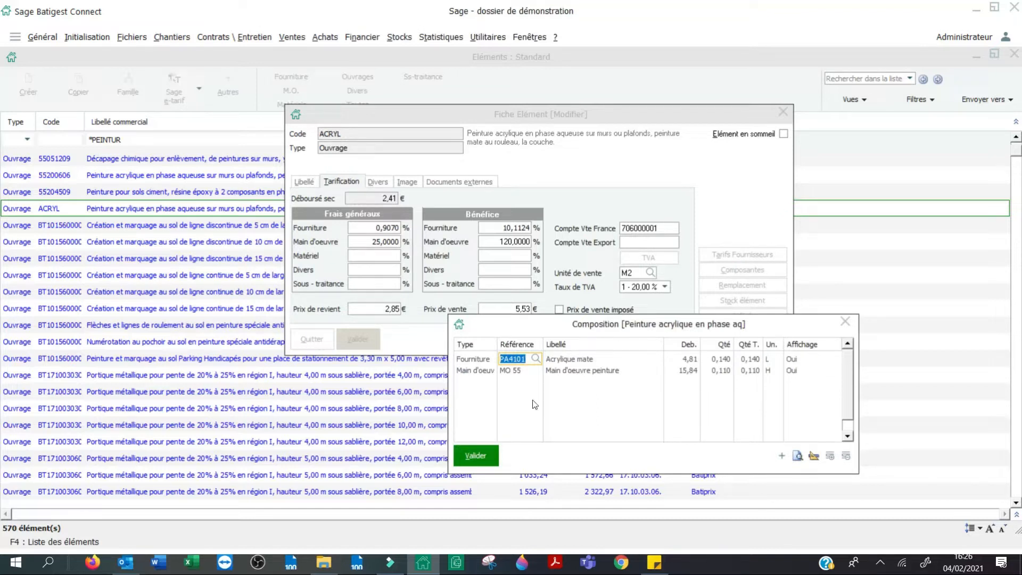
left_click(493, 449)
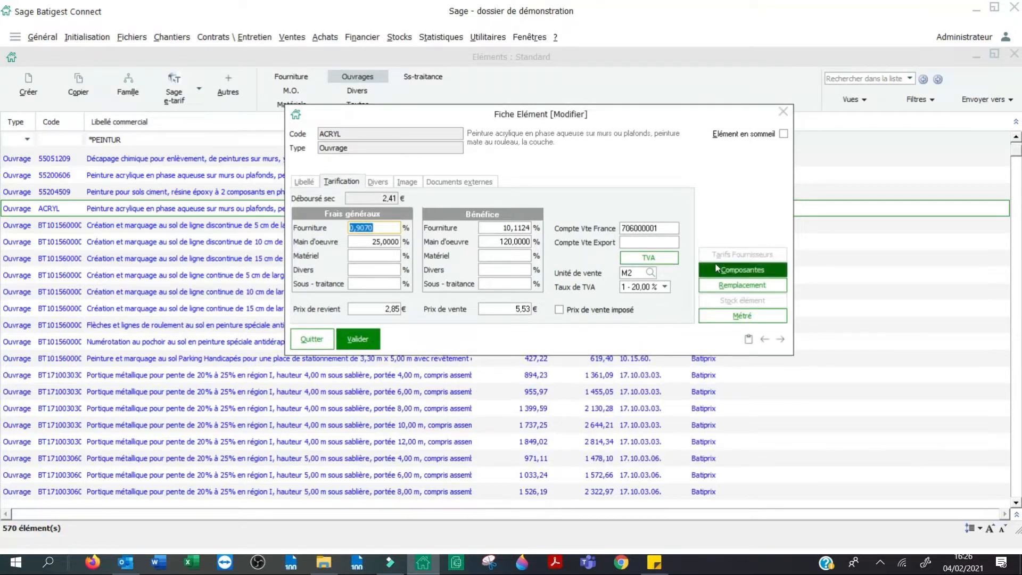
left_click(357, 340)
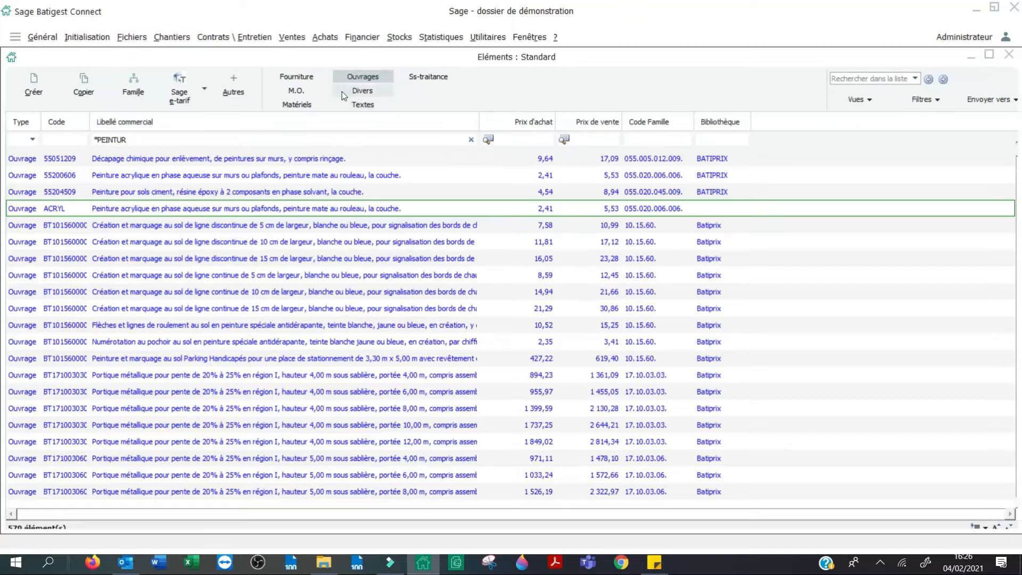
Close the elements list and open the list of clients
double_click(251, 66)
key("Escape")
left_click(137, 41)
mouse_move(155, 92)
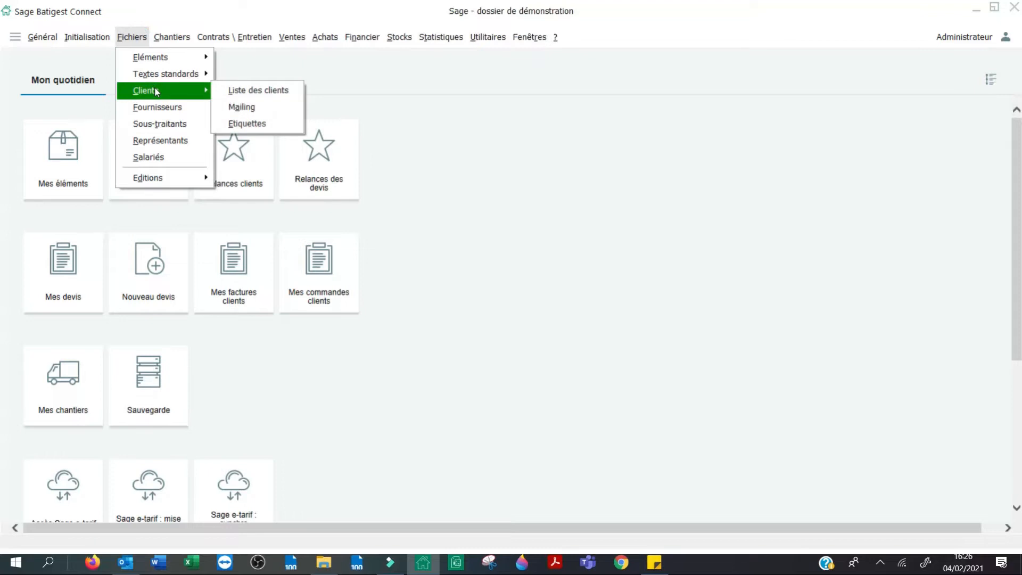
left_click(246, 90)
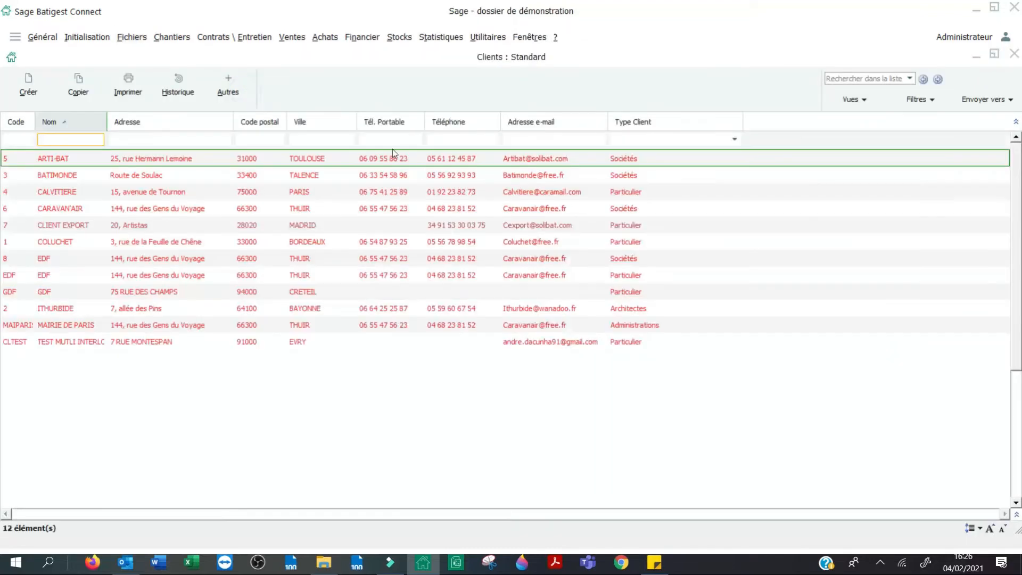
Dismiss the column options of the client list without choosing any and close the list
right_click(379, 127)
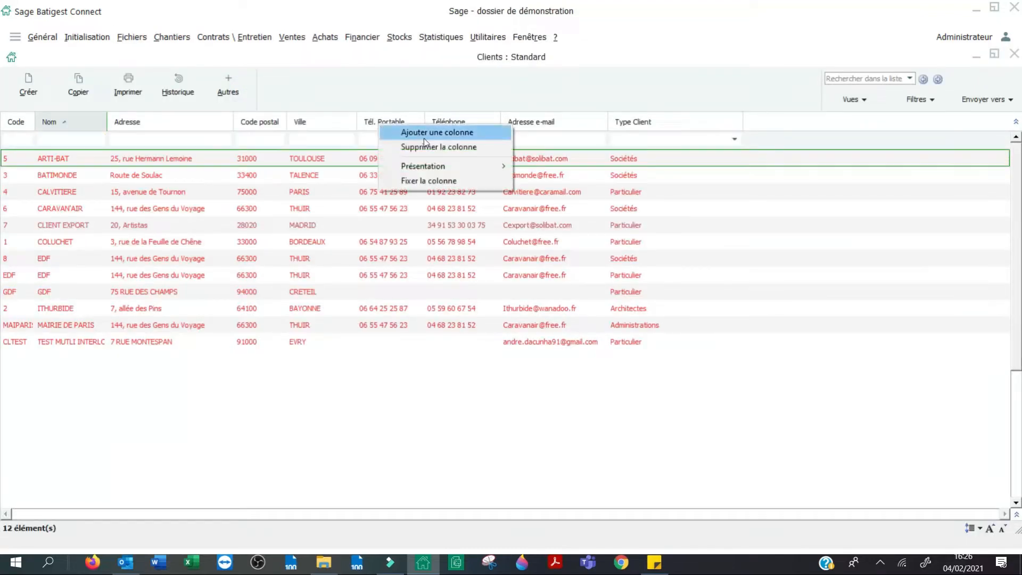
left_click(424, 80)
key("Escape")
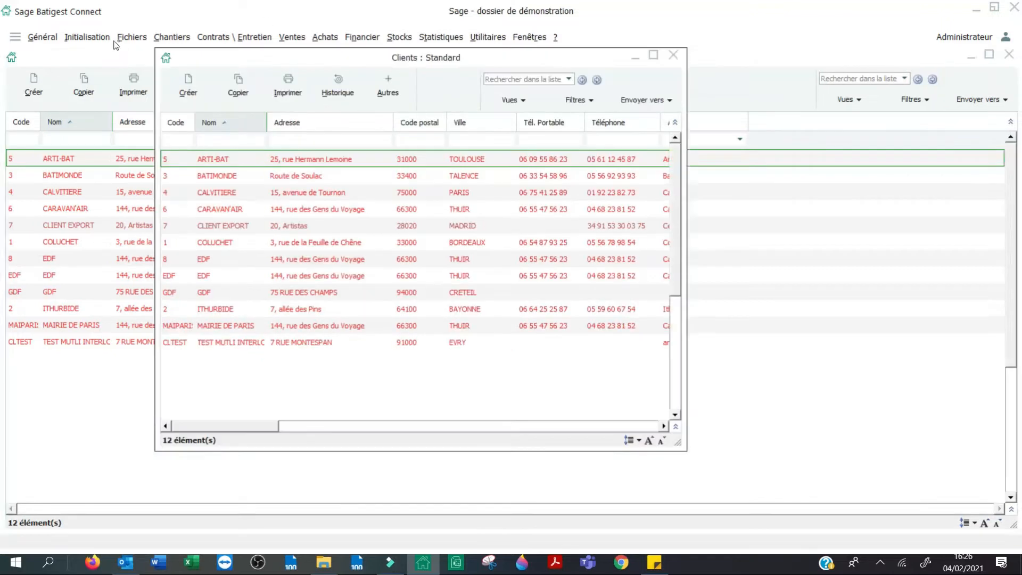
Open the Fournisseurs, Sous-traitants and Représentants lists one after another
left_click(132, 40)
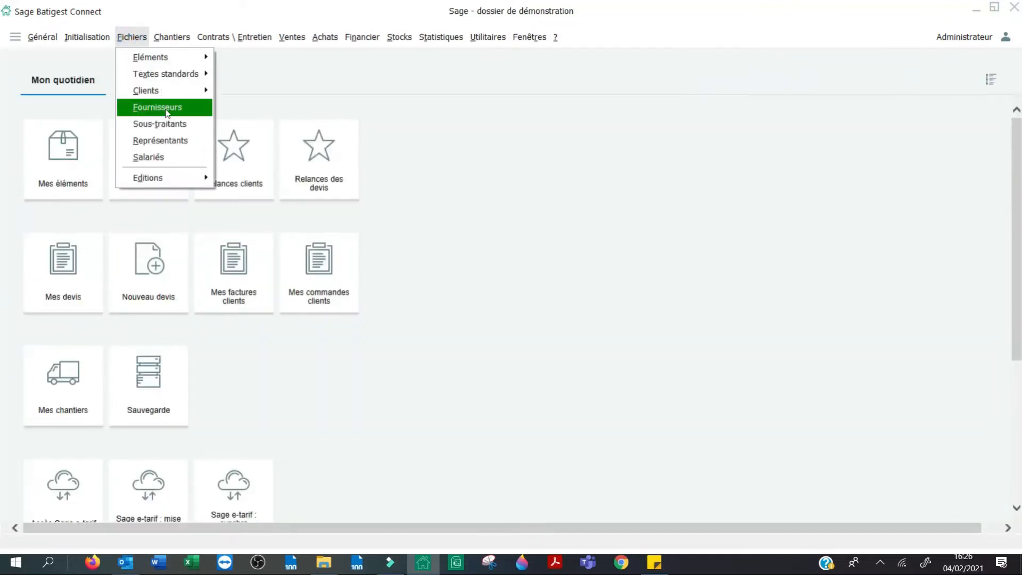
left_click(159, 108)
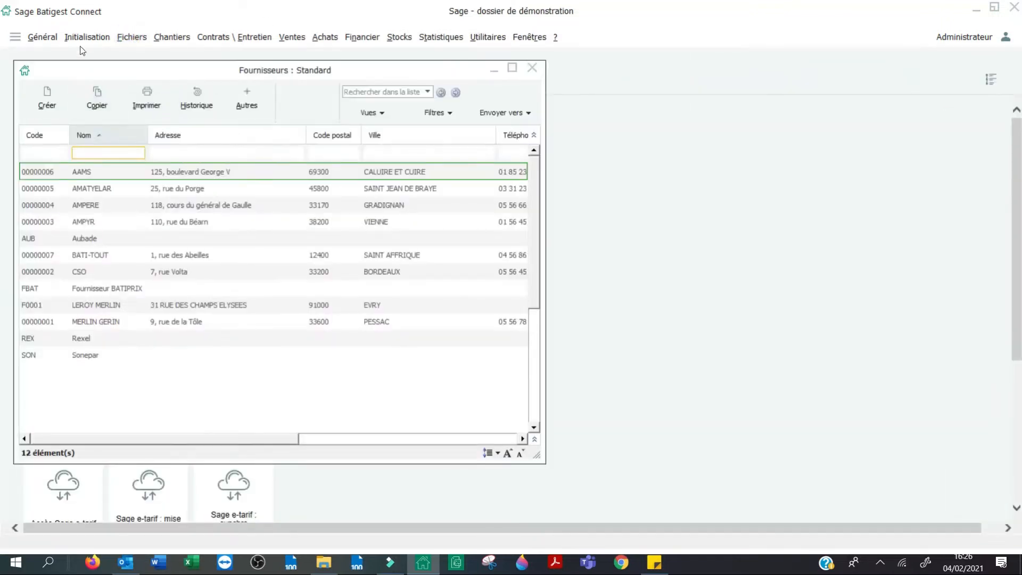
left_click(131, 36)
left_click(167, 123)
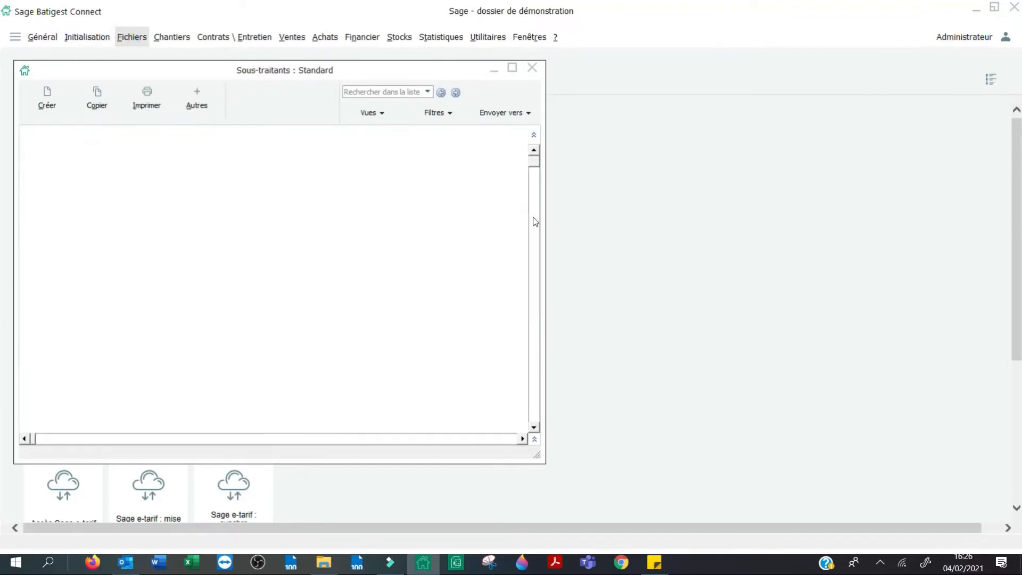
left_click(131, 37)
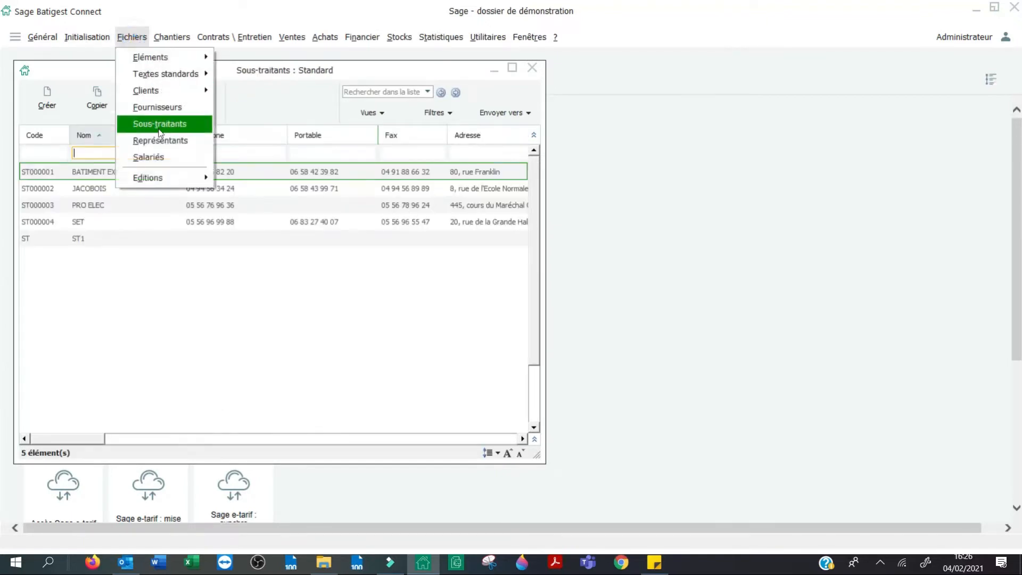
left_click(160, 140)
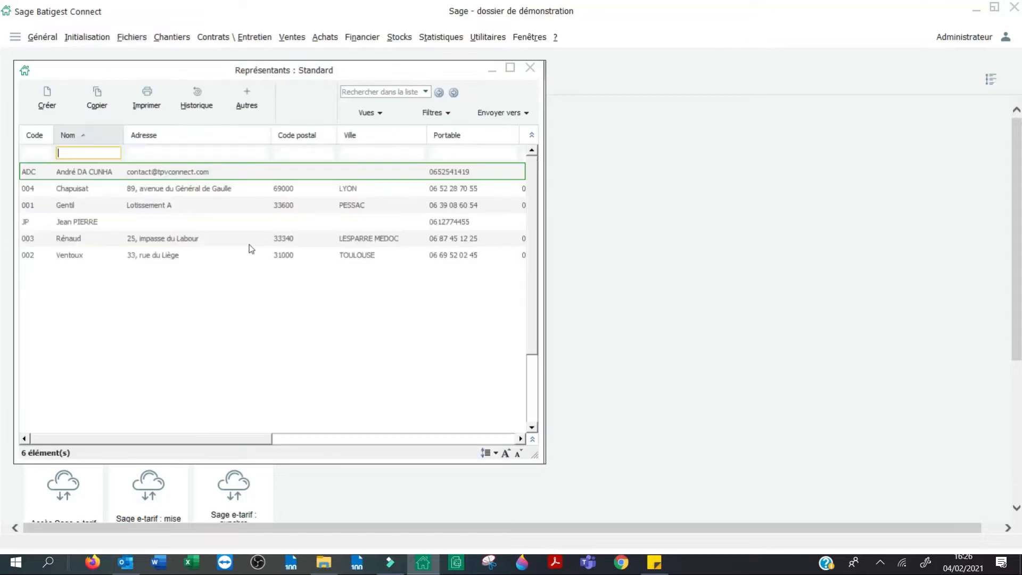
Open the Salariés list and close all the open record lists to return to the home page
left_click(131, 37)
left_click(174, 151)
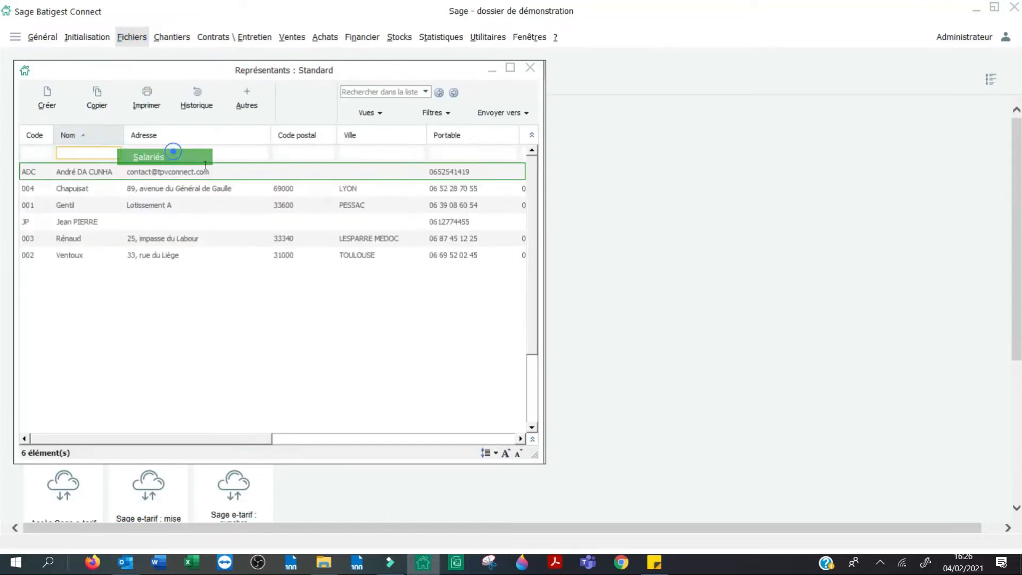
left_click(539, 69)
left_click(537, 67)
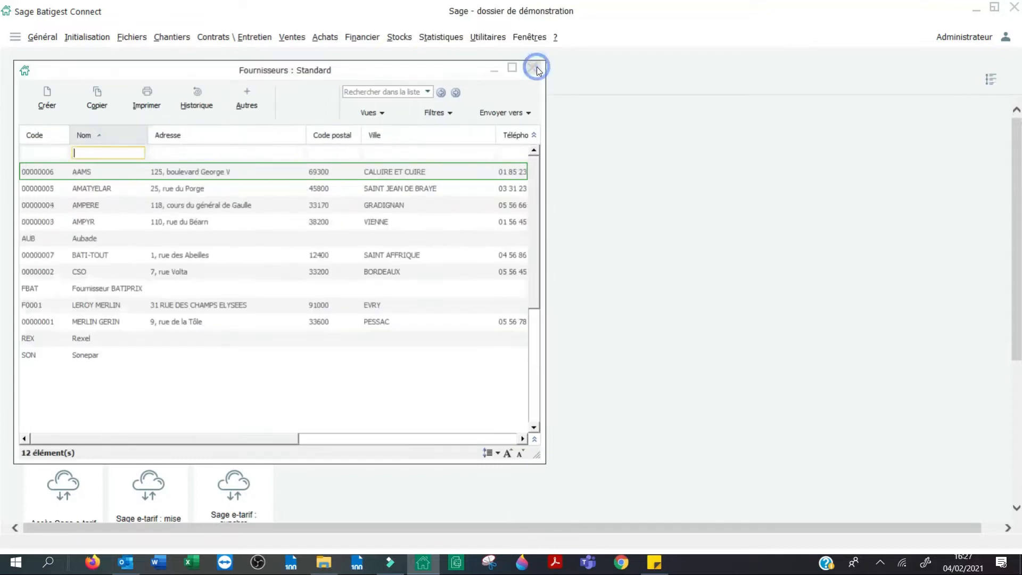
left_click(537, 67)
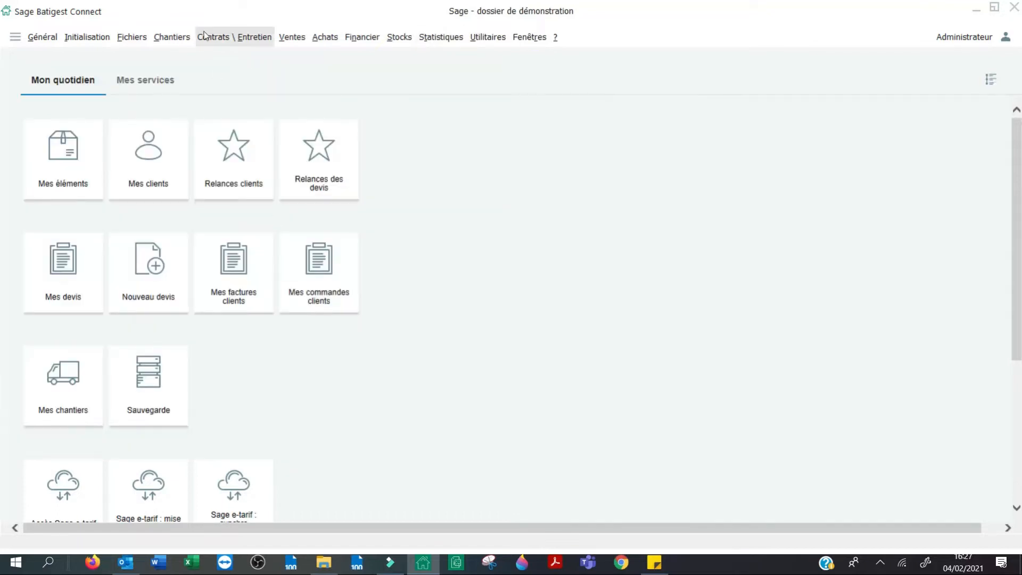
Review the commands offered for Chantiers, Contrats \ Entretien, Ventes with its Devis clients options, and Achats
left_click(169, 35)
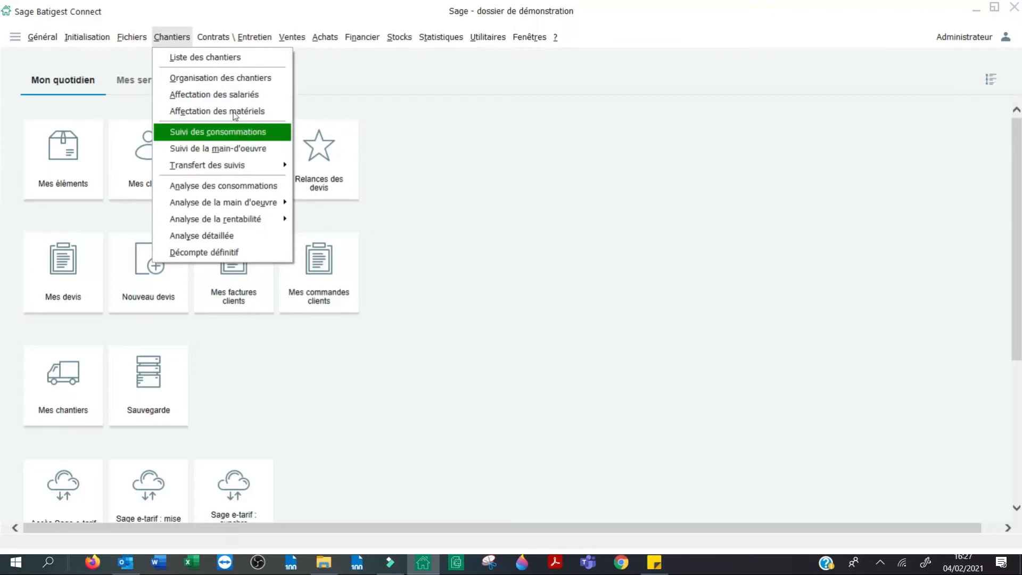
mouse_move(247, 37)
mouse_move(295, 34)
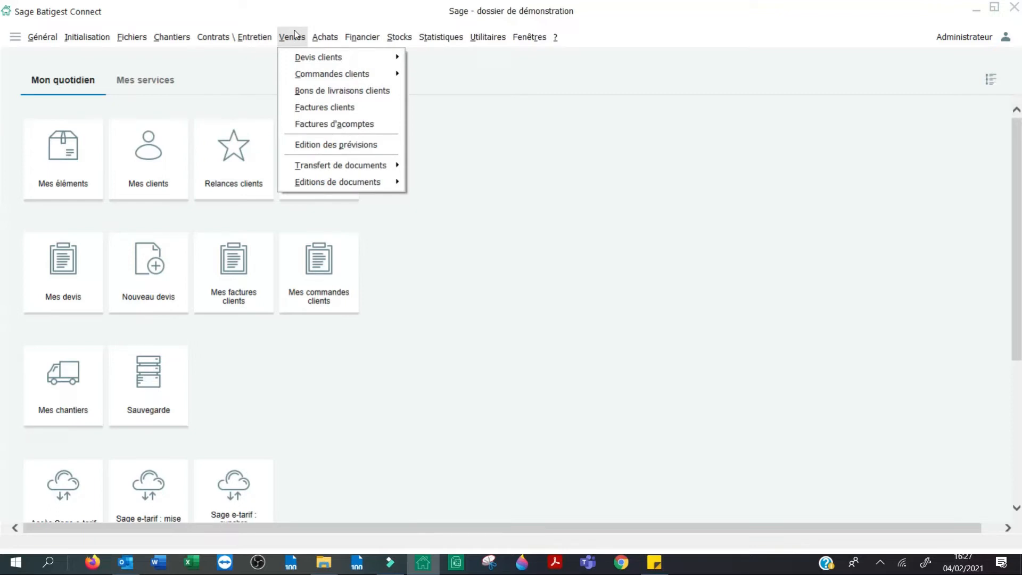
mouse_move(308, 59)
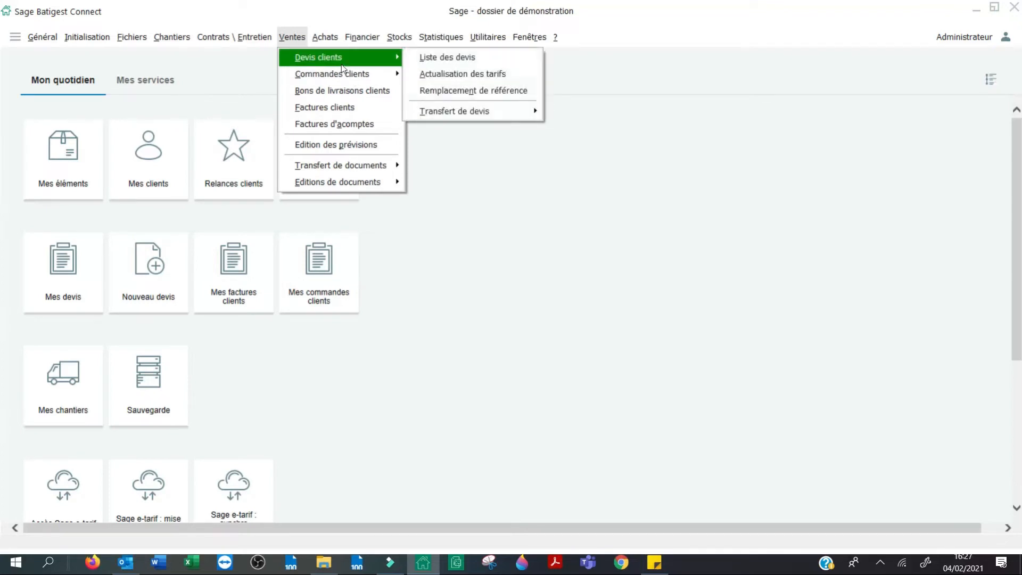
mouse_move(370, 75)
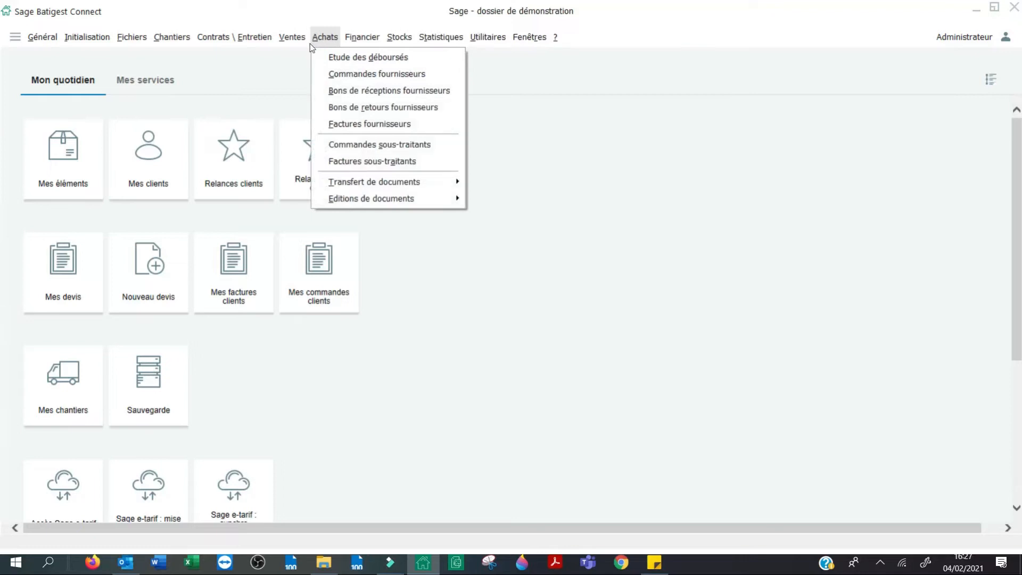
Open the list of chantiers and review the tracking, labour analysis, profitability analysis and Décompte définitif commands available for worksites
mouse_move(171, 36)
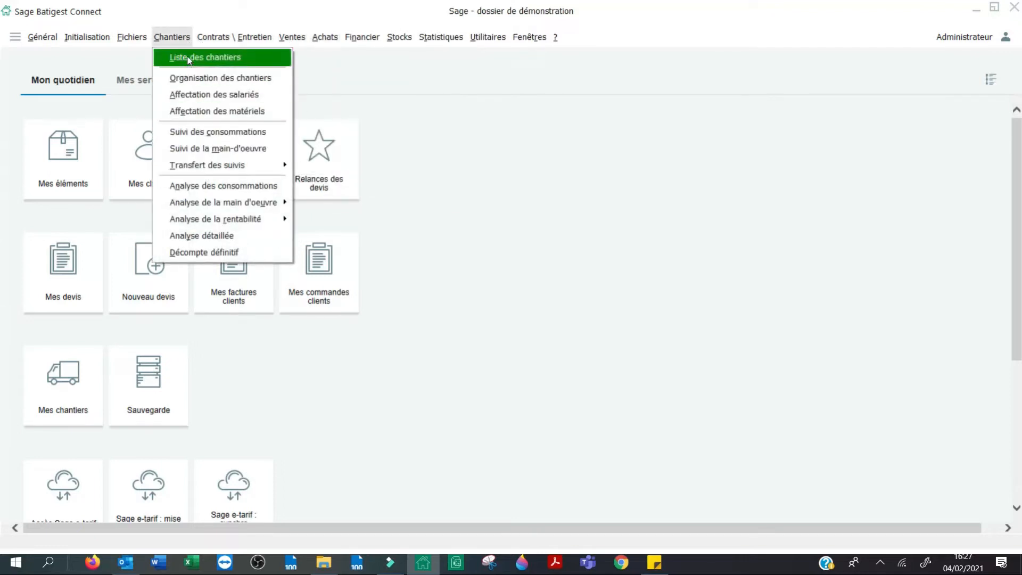
left_click(188, 59)
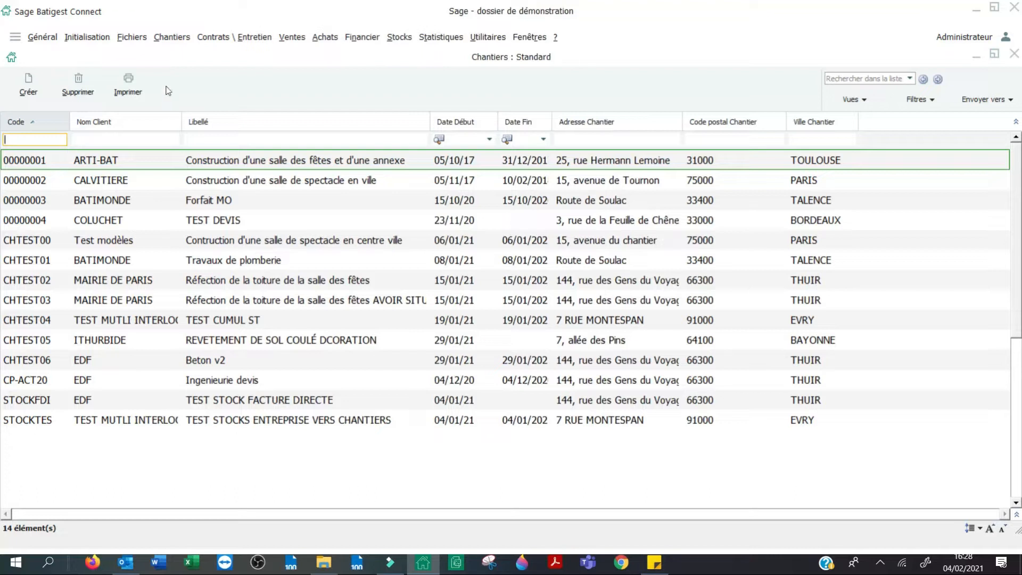
left_click(171, 37)
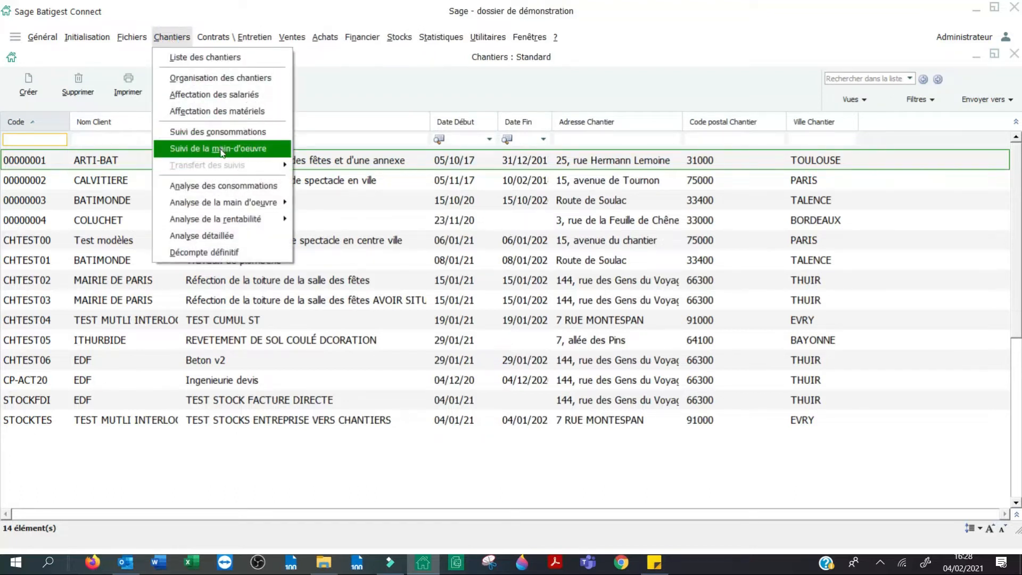
mouse_move(224, 218)
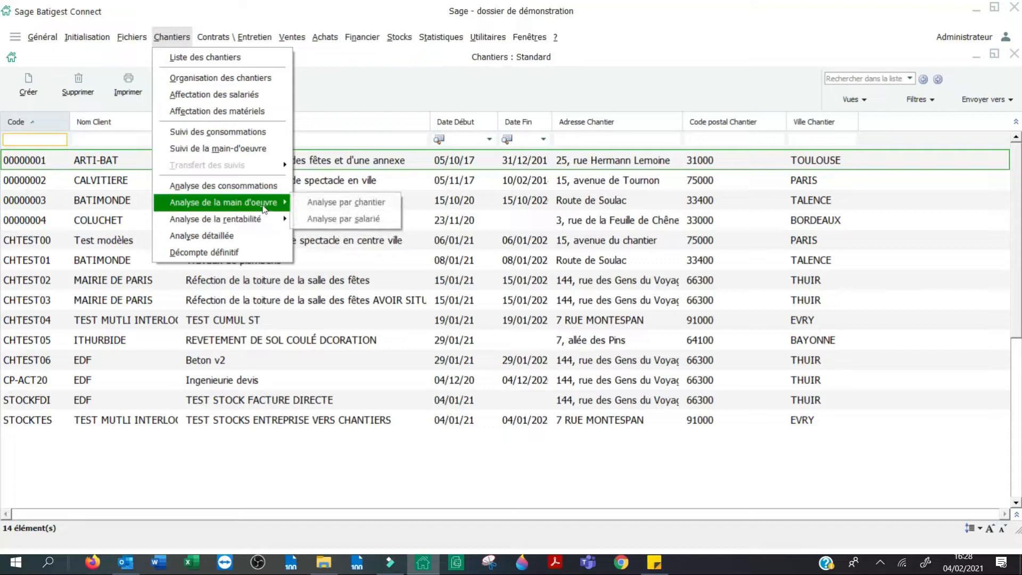
mouse_move(264, 220)
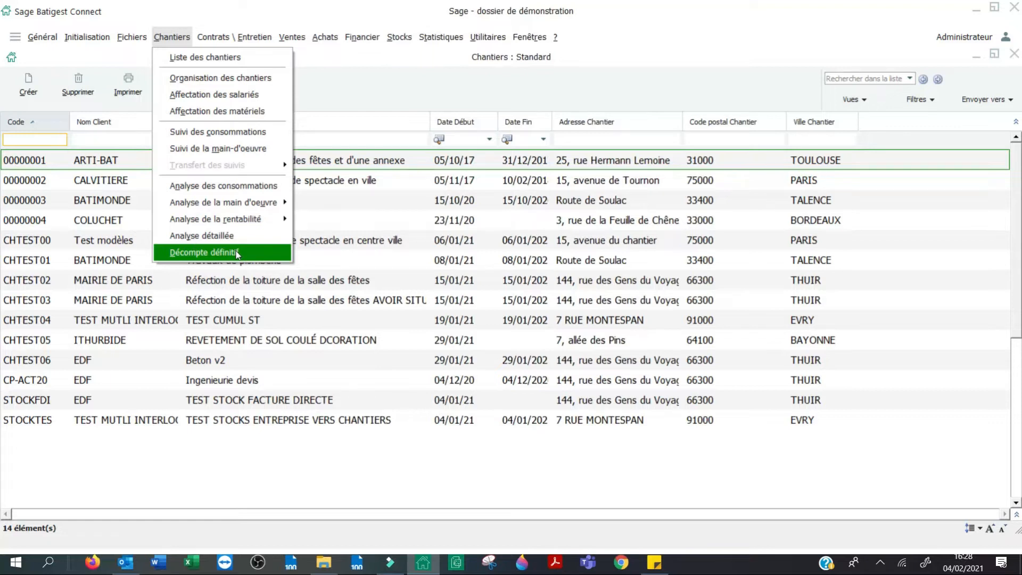
left_click(373, 159)
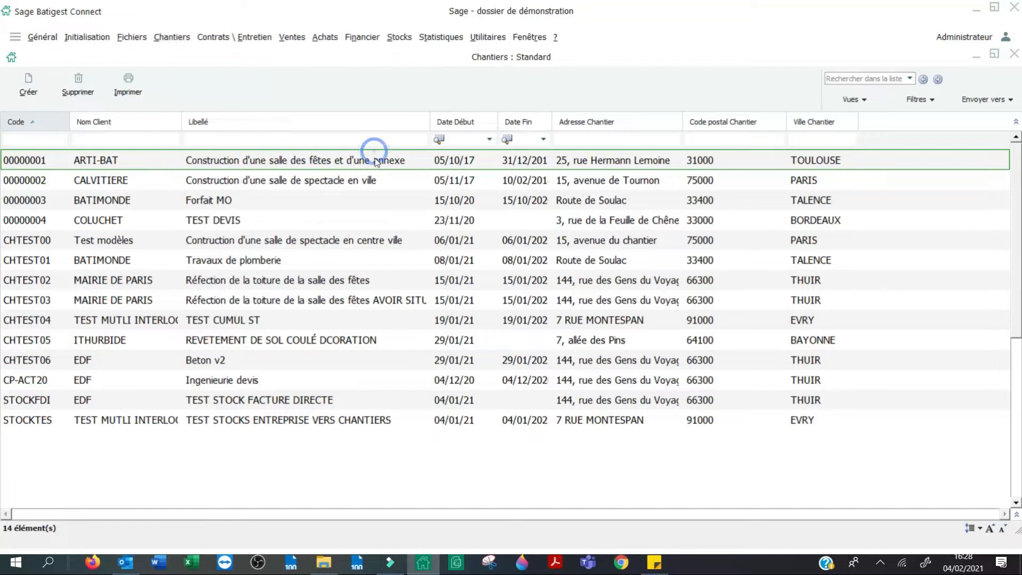
Open the ARTI-BAT worksite record and view its Client, Renseignements, Facturation and Documents information
left_click(280, 165)
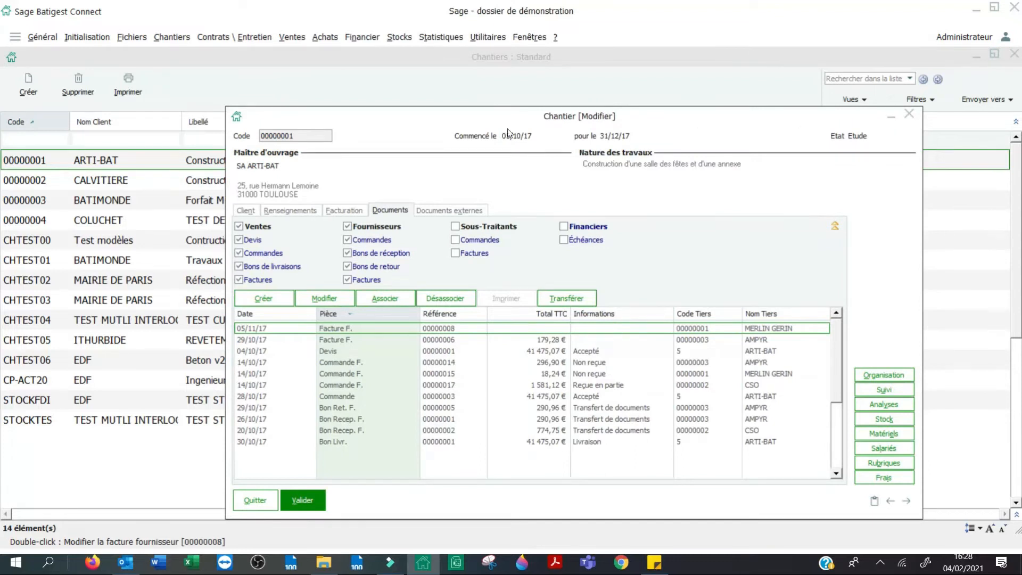
left_click(248, 207)
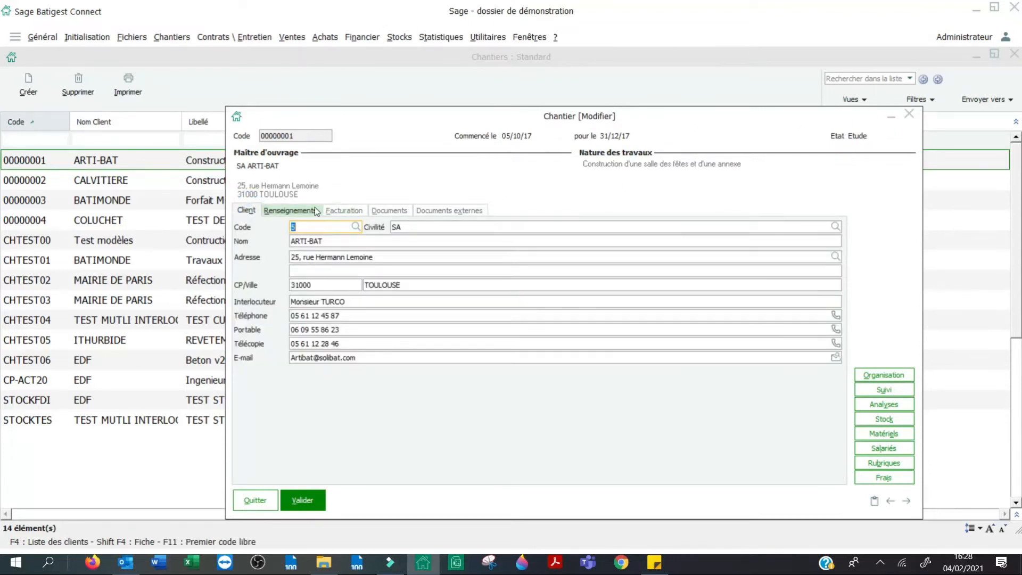
left_click(286, 209)
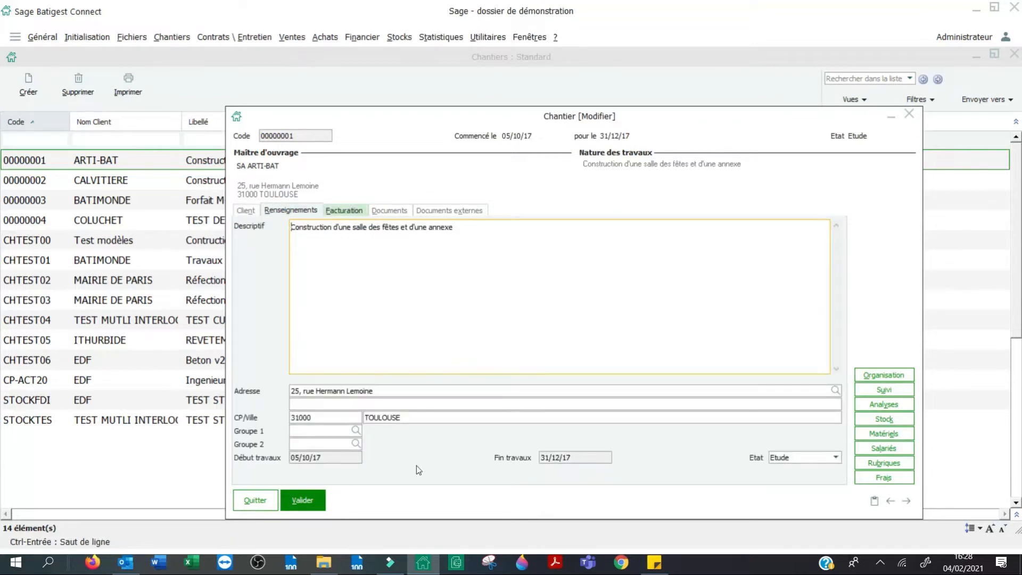
left_click(346, 211)
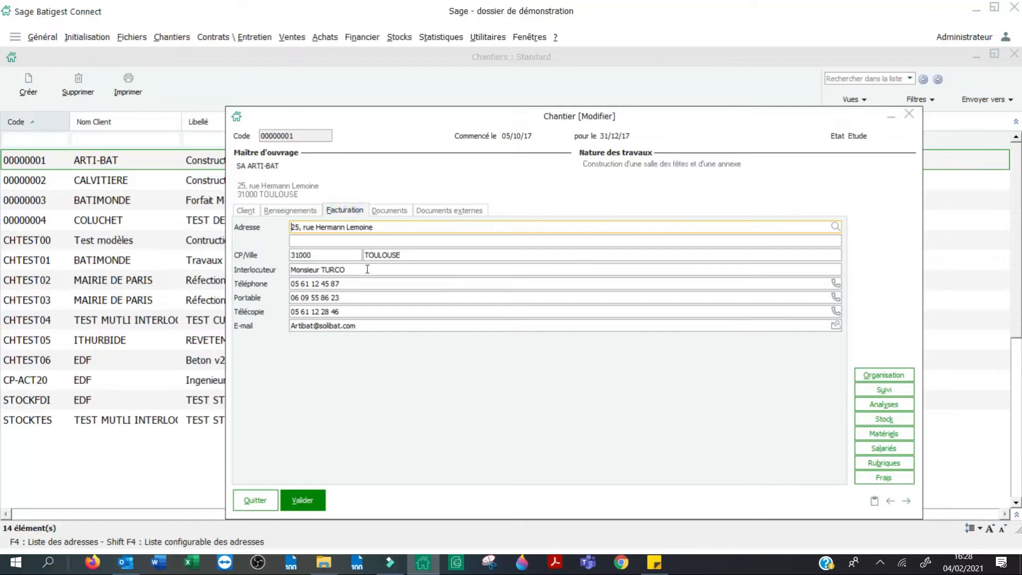
left_click(376, 212)
Open the accepted ARTI-BAT quote dated 04/10/17 from the worksite's documents
left_click(387, 330)
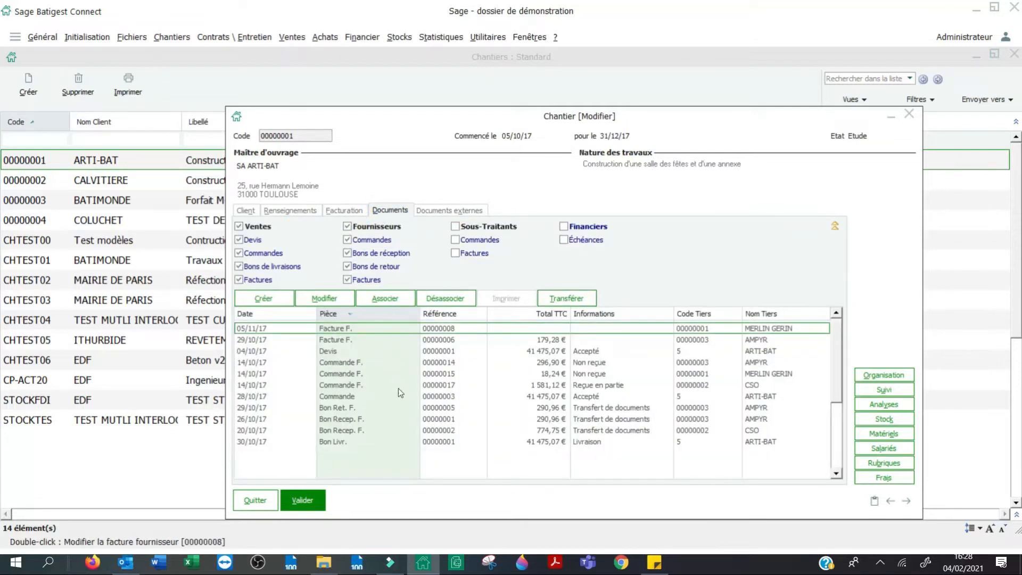
left_click(394, 362)
left_click(399, 353)
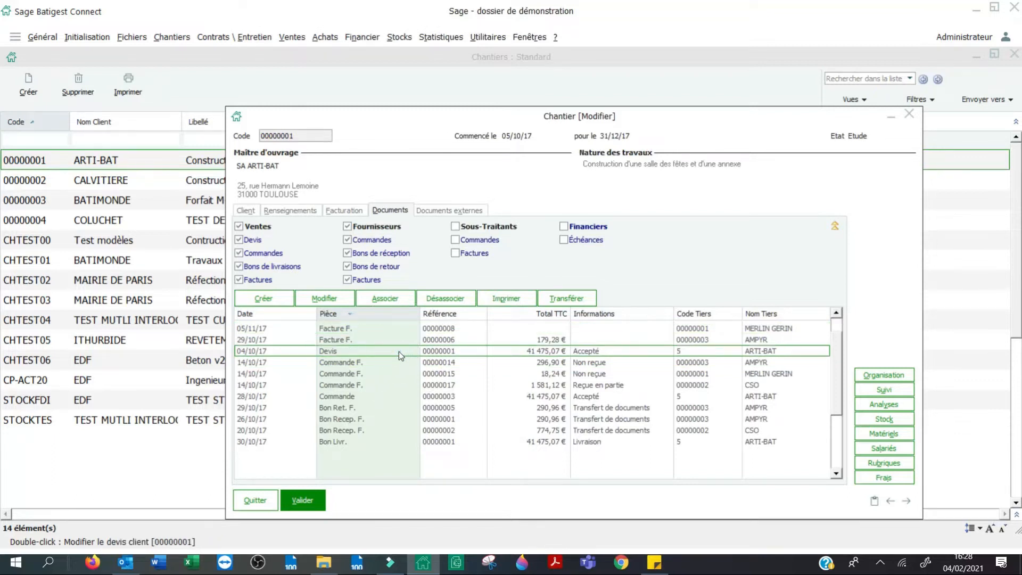
double_click(399, 351)
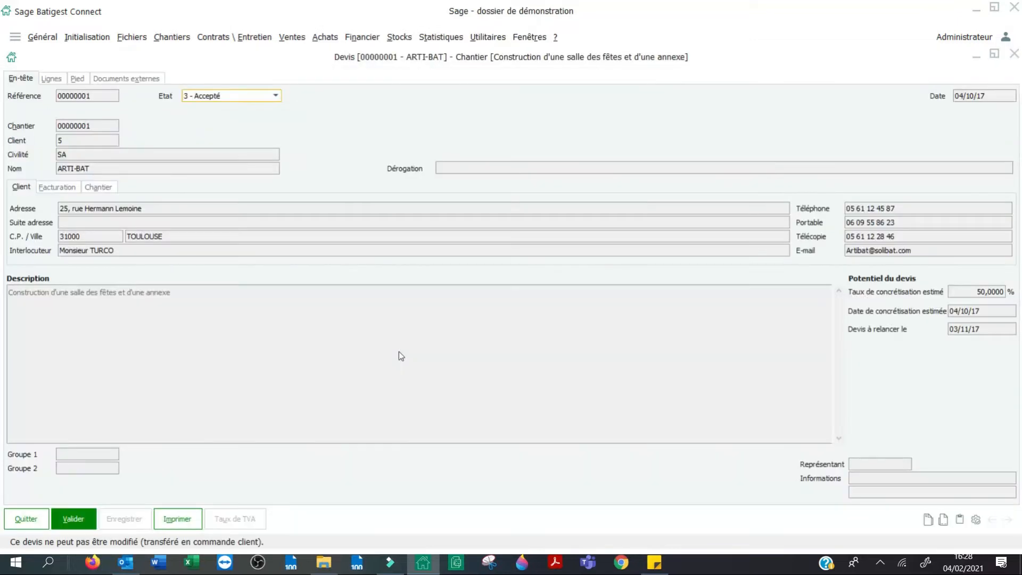
Preview the quote with the Devis standard sans détail des ouvrages layout, and close the preview and the quote
left_click(183, 519)
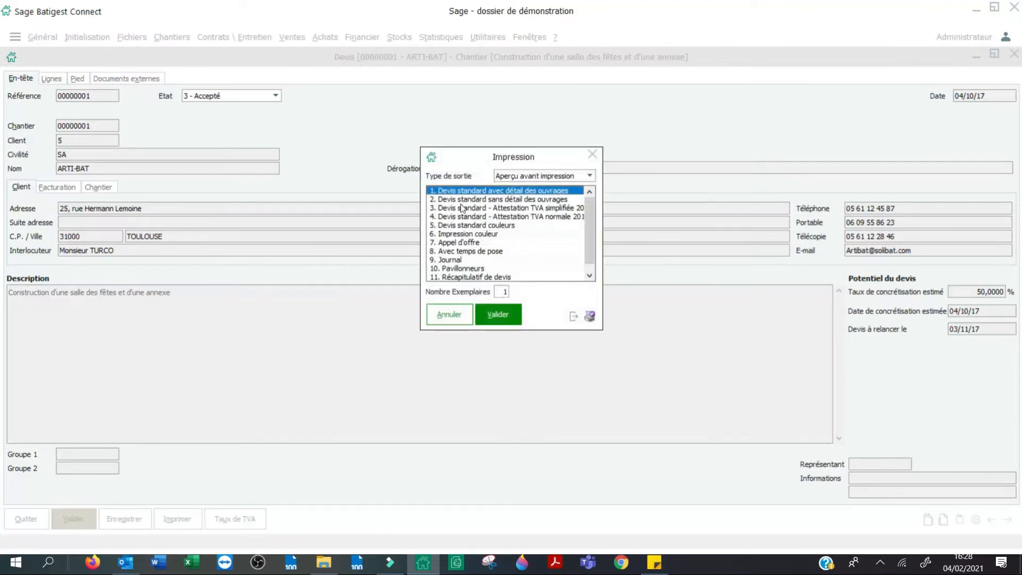
left_click(461, 200)
left_click(492, 313)
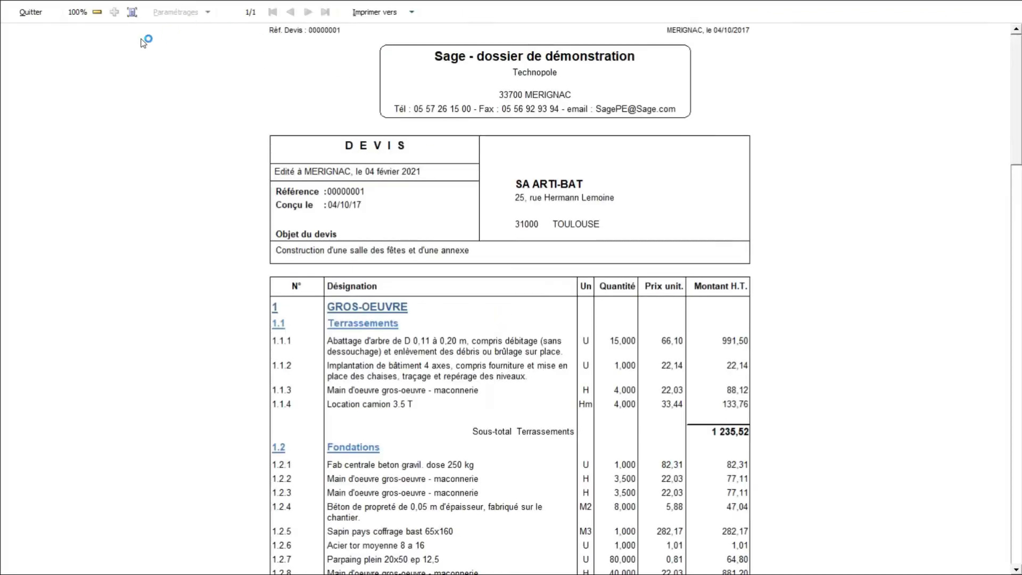
left_click(47, 16)
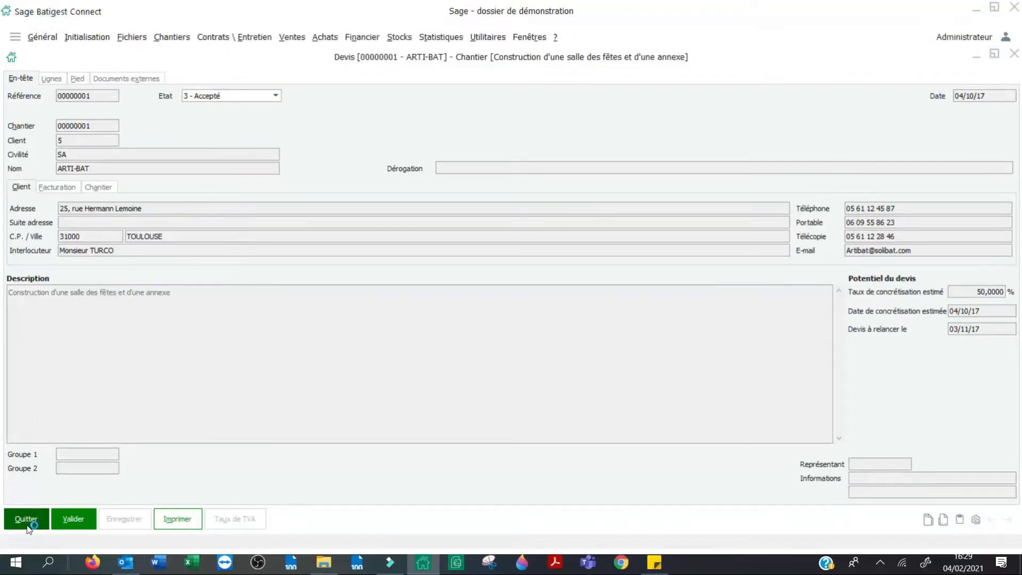
left_click(26, 520)
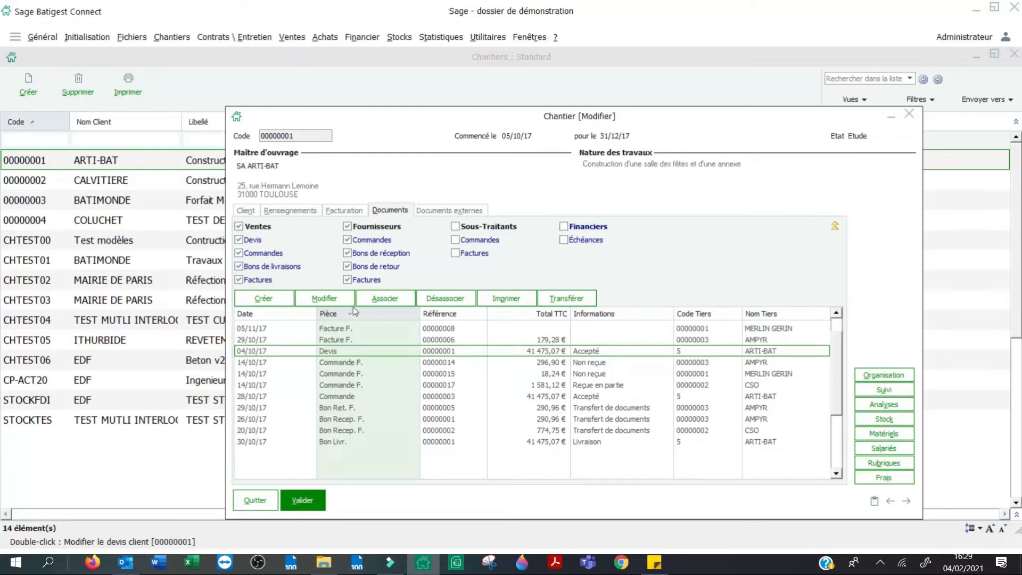
View the AMPYR supplier order dated 14/10/17 from the worksite's documents, and close the order, the worksite record and the list
left_click(357, 329)
left_click(357, 339)
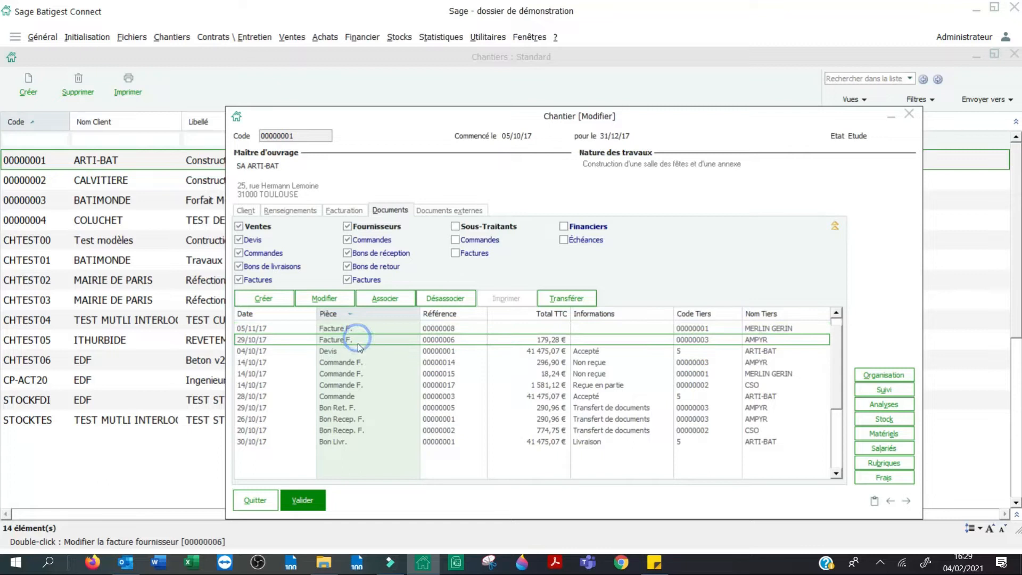
left_click(362, 399)
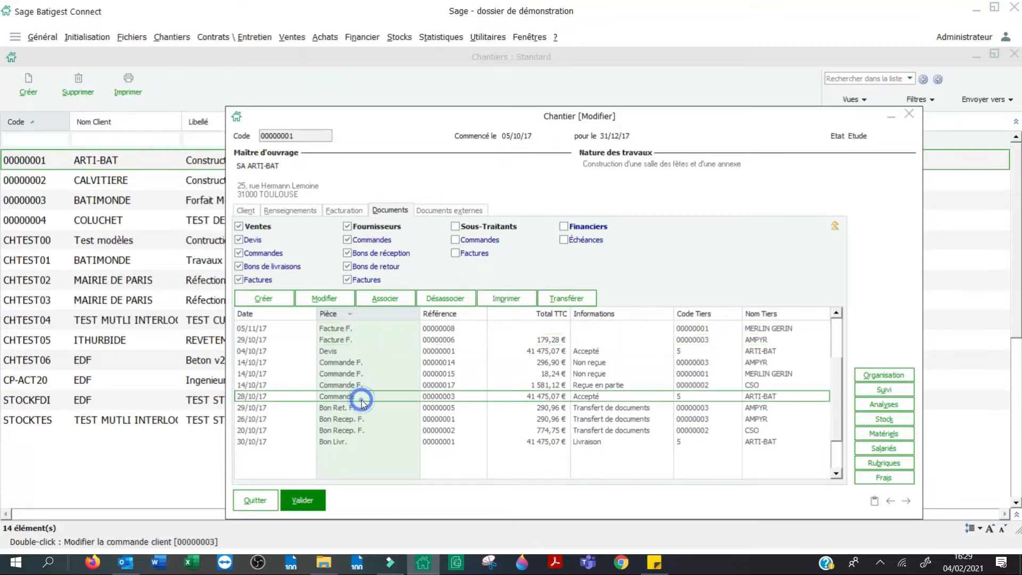
double_click(357, 365)
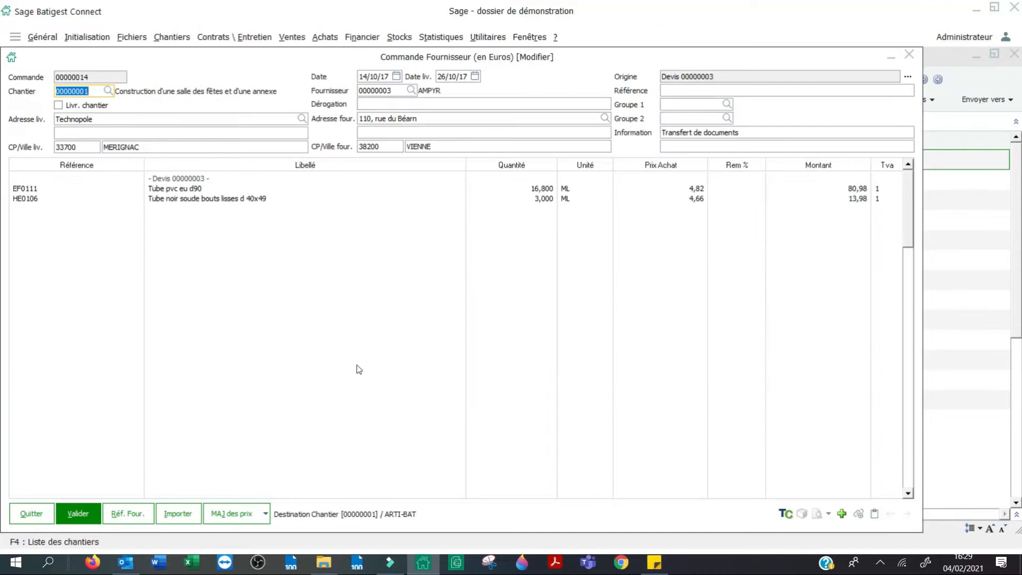
key("Escape")
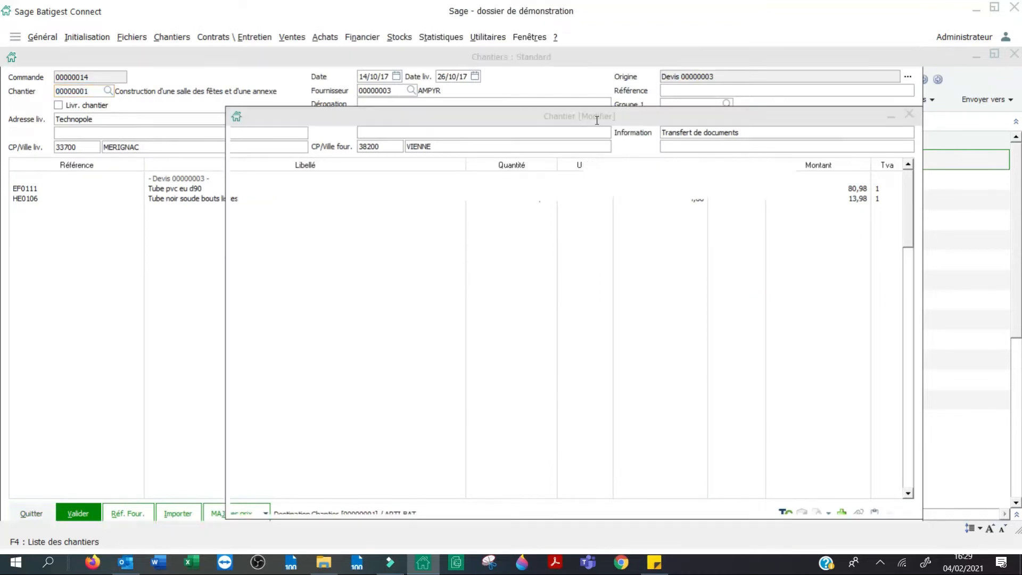
key("Escape")
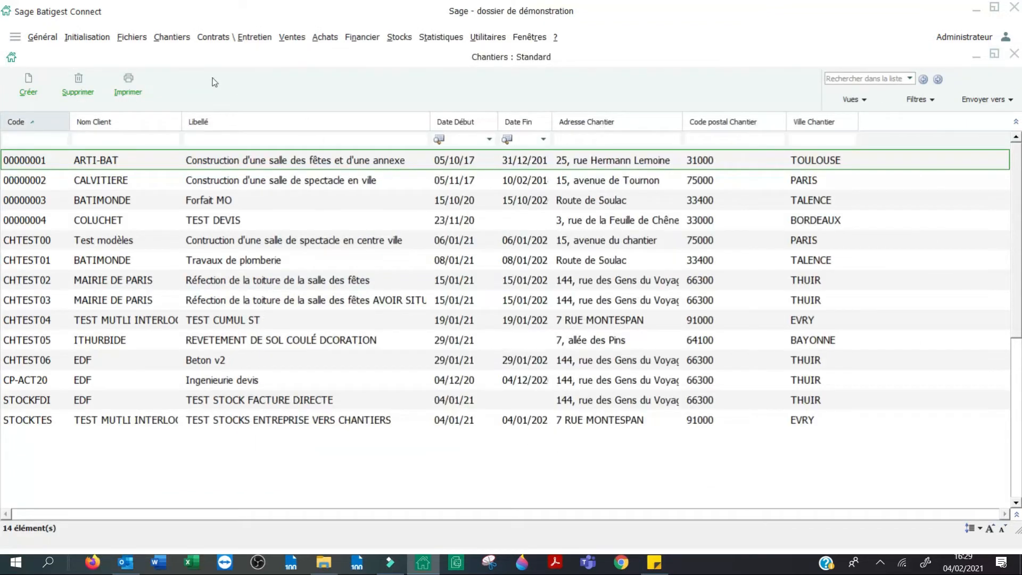
key("Escape")
Generate the comparative profitability analysis of the ARTI-BAT worksite as a print preview with the Analyse complète PERSO layout
left_click(172, 39)
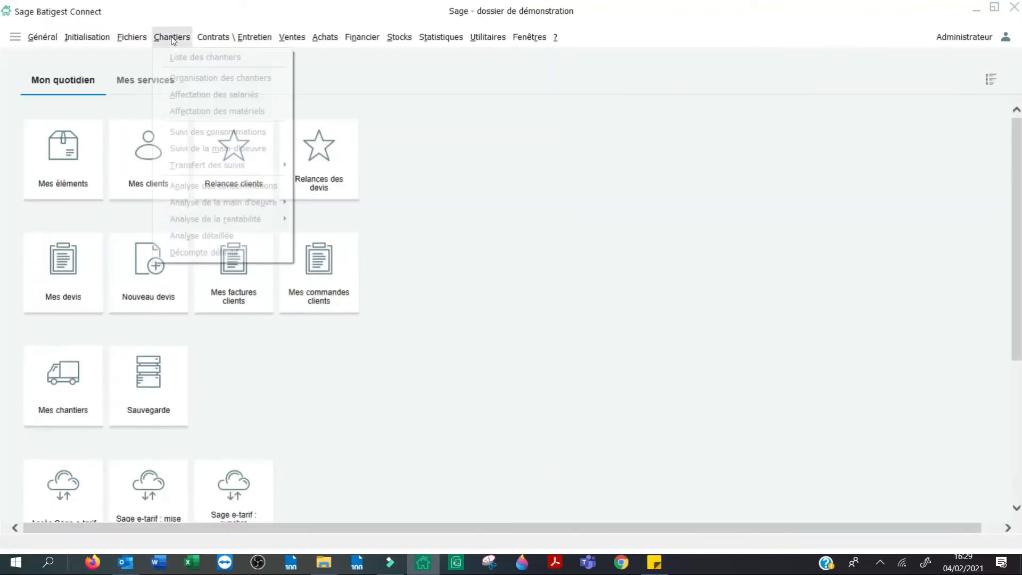
mouse_move(227, 221)
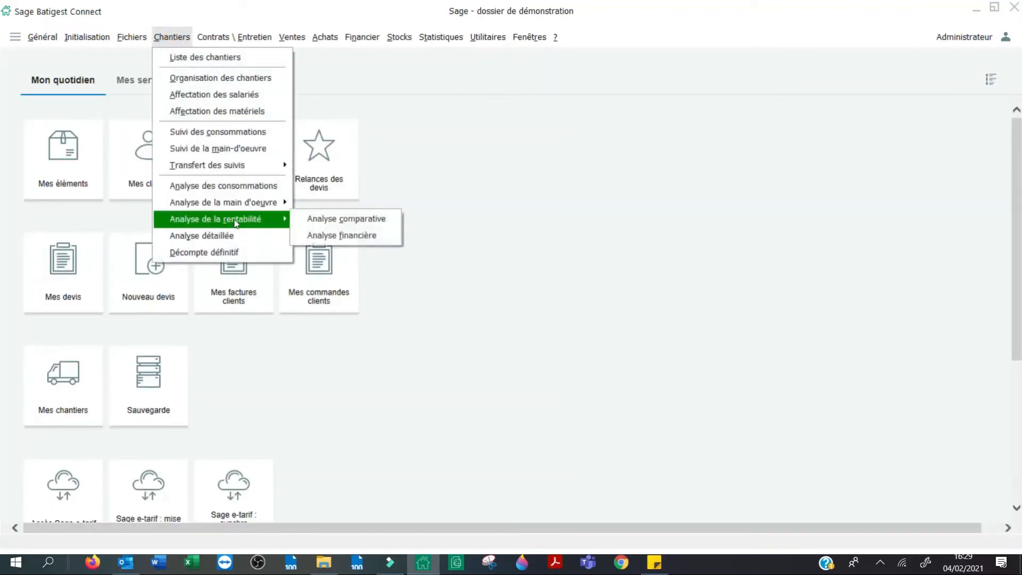
left_click(341, 224)
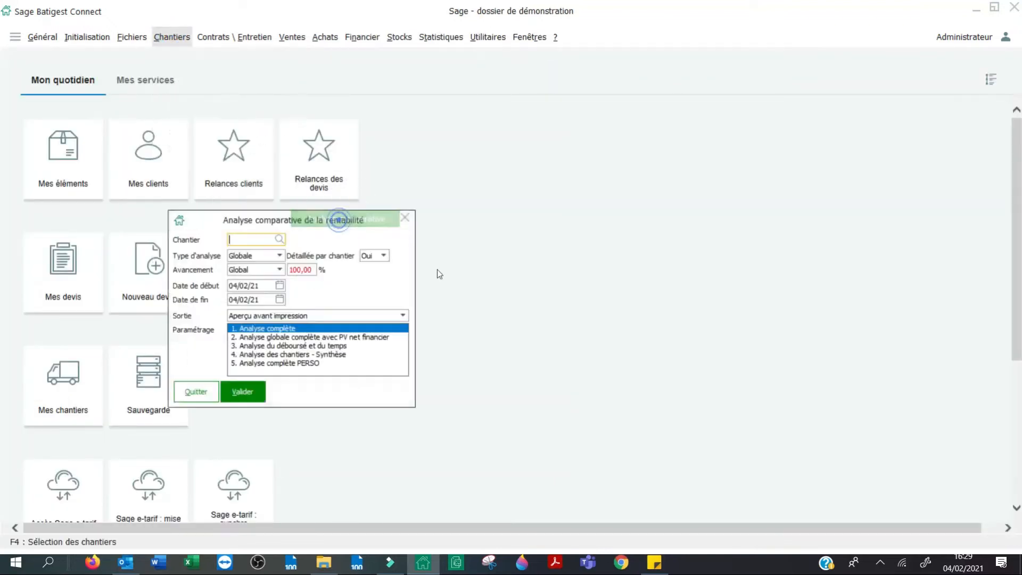
left_click(279, 240)
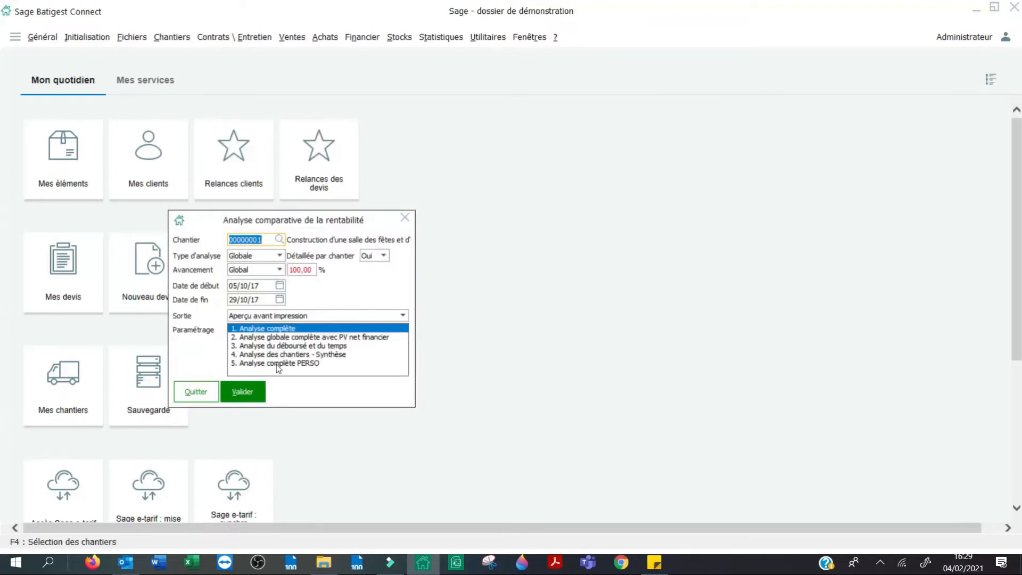
left_click(276, 363)
left_click(251, 392)
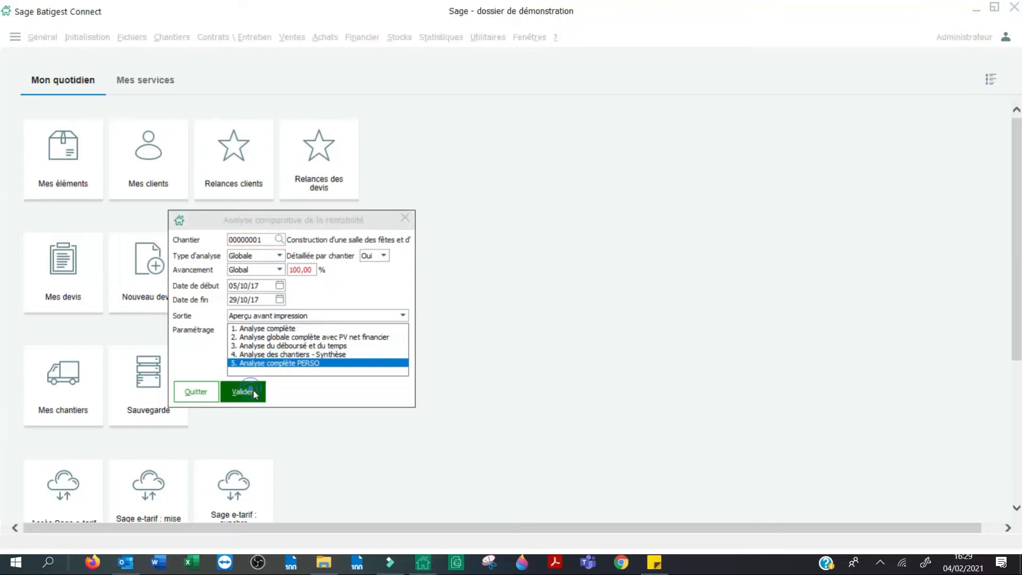
left_click(486, 304)
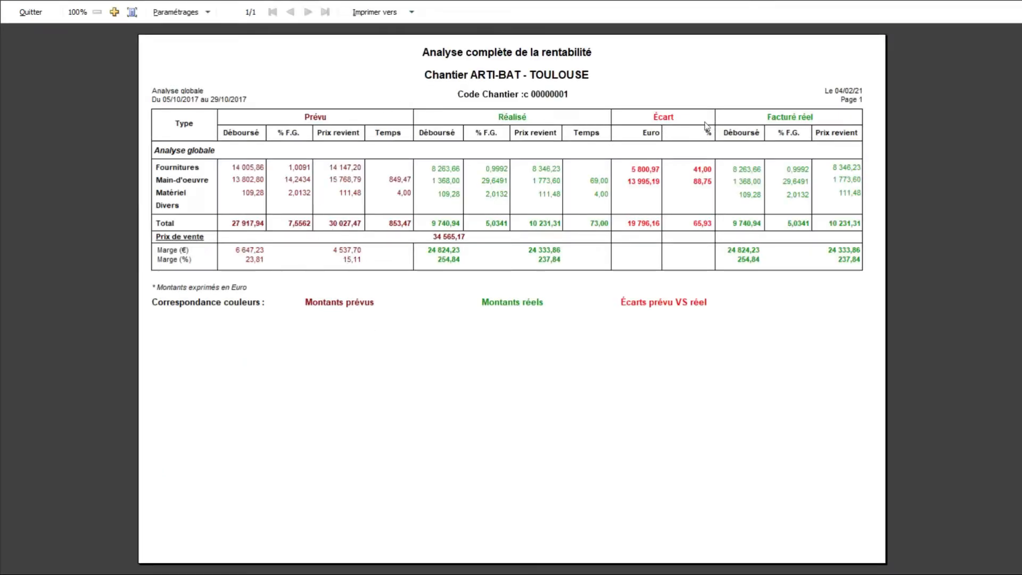
Examine the planned, actual and invoiced figures and the selling price in the ARTI-BAT profitability analysis, and close the preview
left_click_drag(218, 99, 379, 237)
left_click_drag(417, 99, 616, 237)
left_click(424, 234)
left_click_drag(459, 234, 481, 244)
left_click_drag(735, 233, 856, 243)
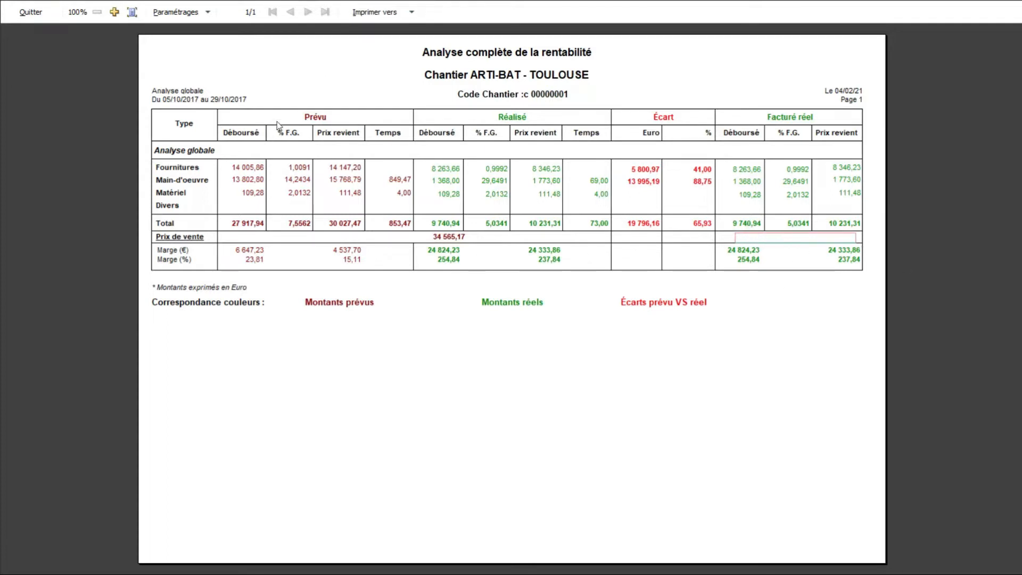
left_click(167, 12)
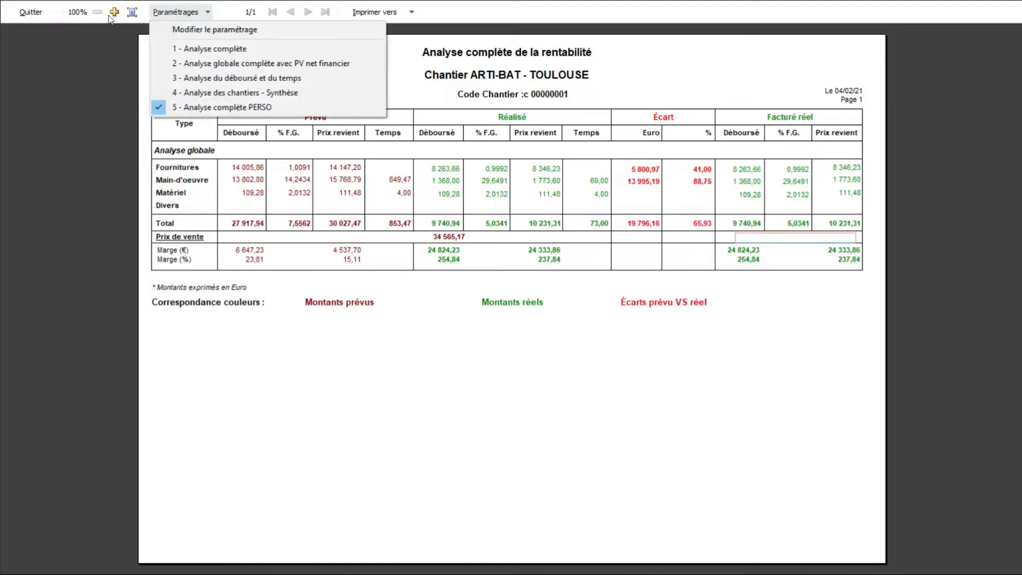
left_click(31, 12)
Generate the comparative profitability analysis of the CALVITIERE worksite as a print preview with the Analyse complète PERSO layout
left_click(277, 240)
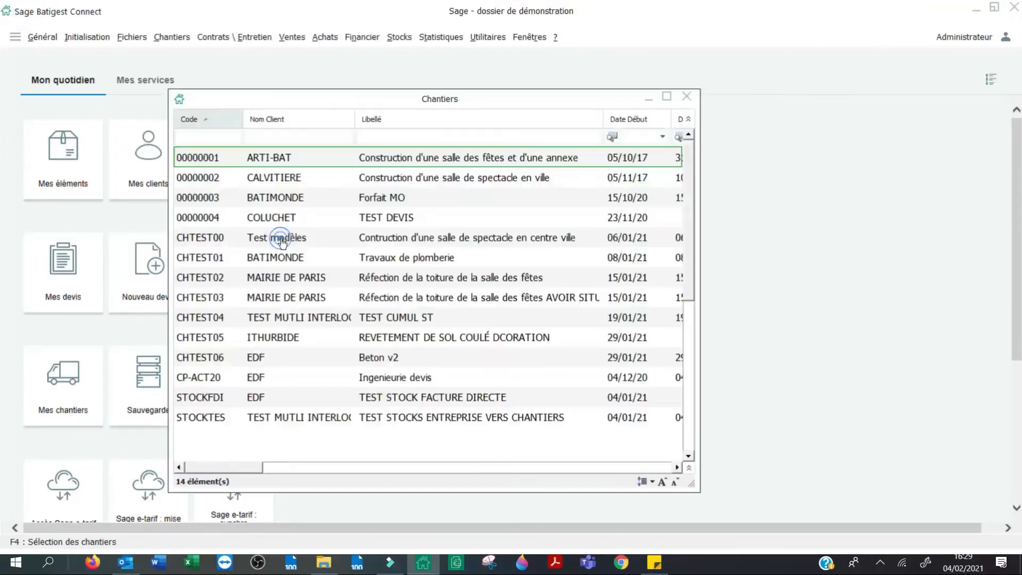
left_click(312, 180)
double_click(312, 179)
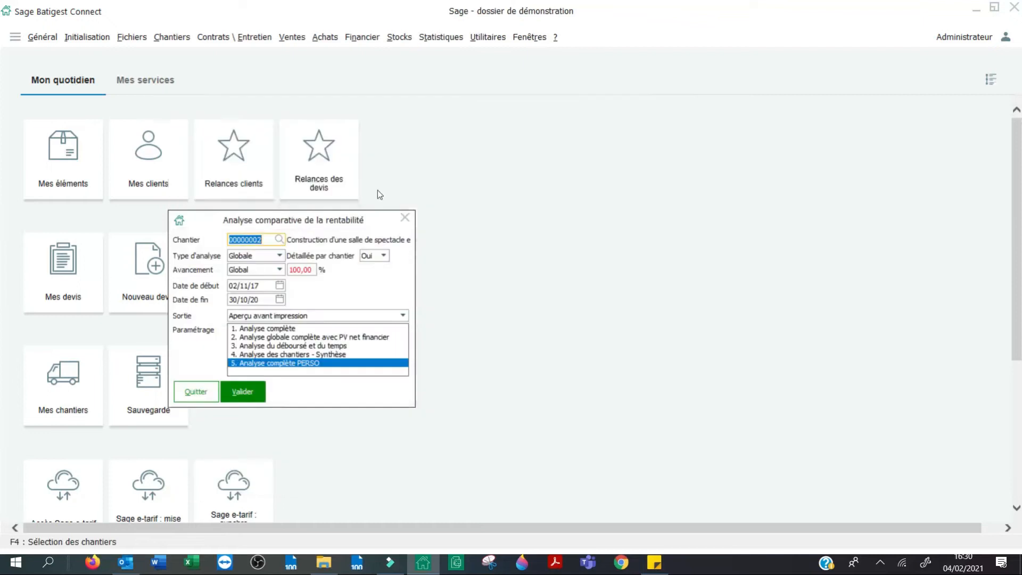
left_click(232, 389)
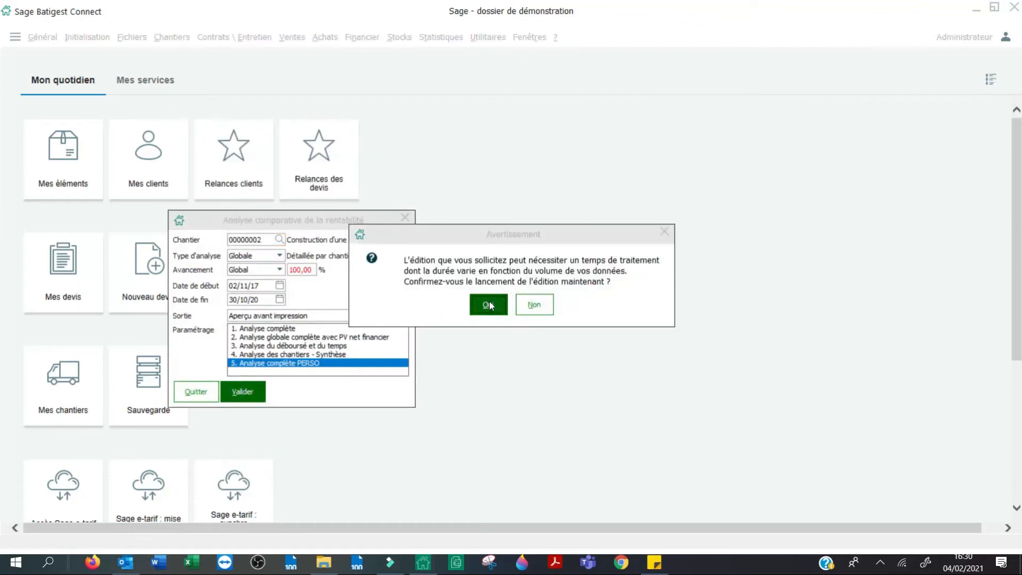
left_click(490, 304)
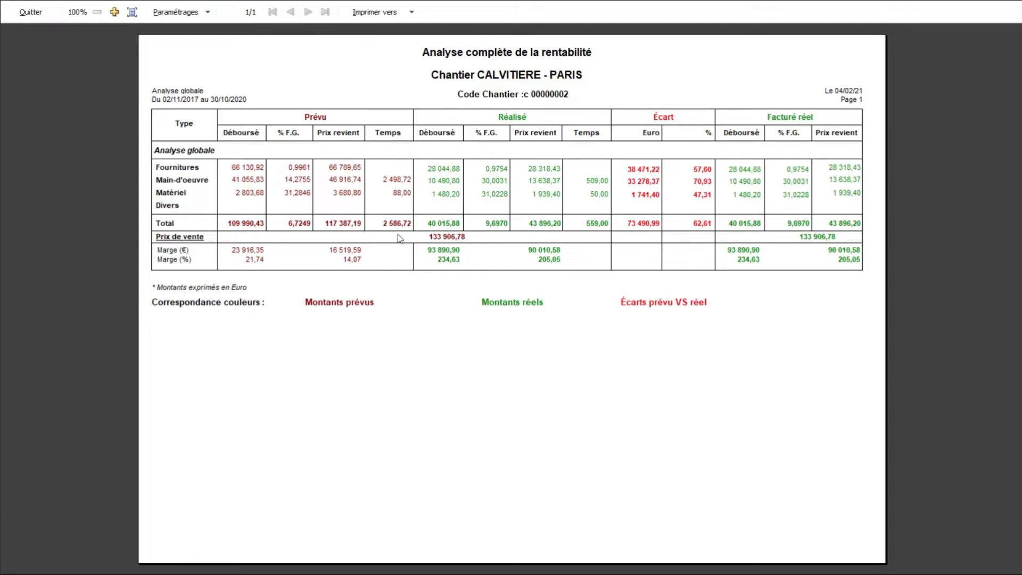
Examine the selling price and the planned supplies, labour, equipment and margin in the CALVITIERE profitability analysis
left_click_drag(420, 231, 488, 244)
left_click(222, 217)
left_click_drag(269, 228, 272, 233)
left_click(226, 155)
left_click_drag(219, 174, 266, 185)
left_click_drag(375, 172, 421, 187)
left_click(228, 191)
mouse_move(237, 195)
left_mouse_down()
mouse_move(287, 196)
mouse_move(283, 207)
left_mouse_up()
left_click_drag(419, 231, 505, 250)
mouse_move(221, 216)
left_mouse_down()
mouse_move(270, 227)
mouse_move(286, 257)
left_mouse_up()
Examine the actual costs and times for supplies, labour and equipment in the Réalisé section
left_click_drag(420, 116, 608, 282)
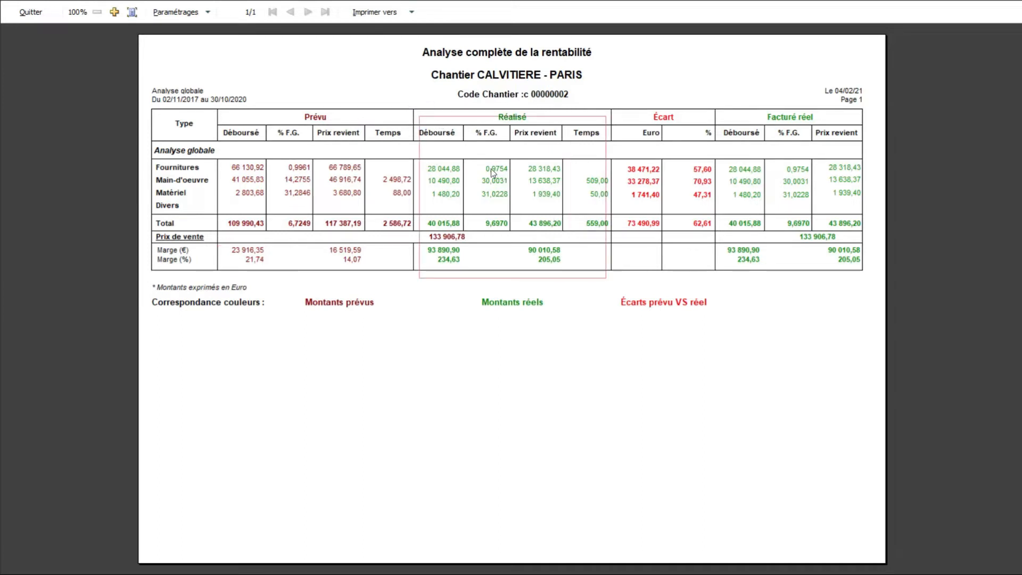
left_click(423, 154)
left_click_drag(520, 161, 601, 177)
left_click(424, 191)
left_click_drag(420, 174, 615, 188)
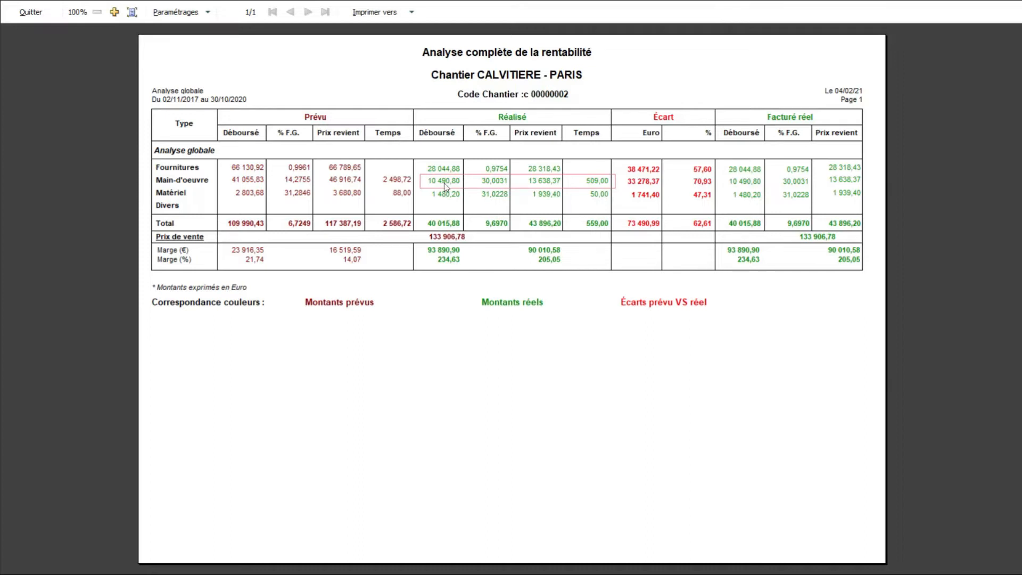
left_click(429, 191)
left_click_drag(428, 190, 660, 198)
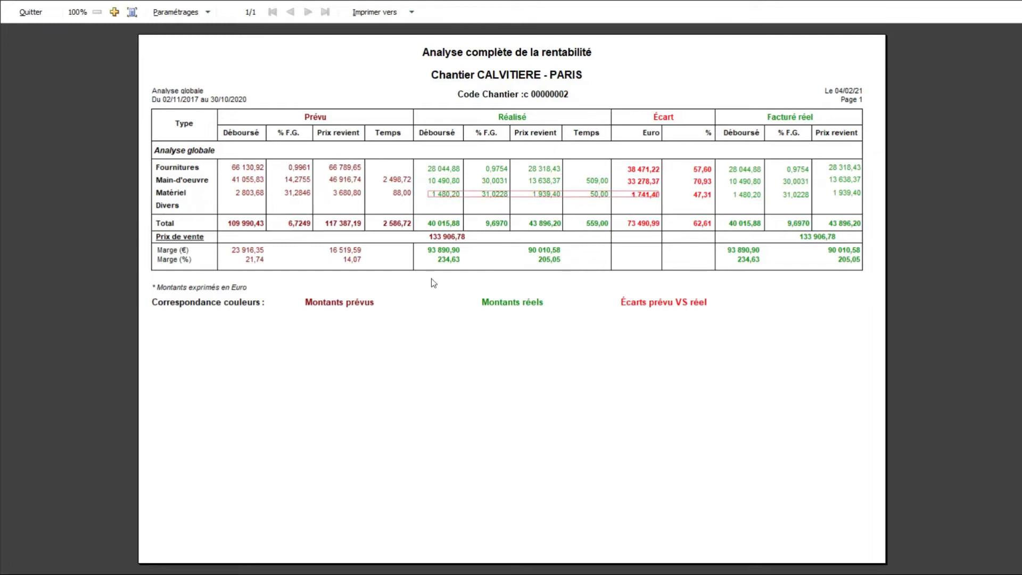
Examine the invoiced selling price and margin against the actual figures, and close the preview and the profitability analysis dialog
left_click(741, 322)
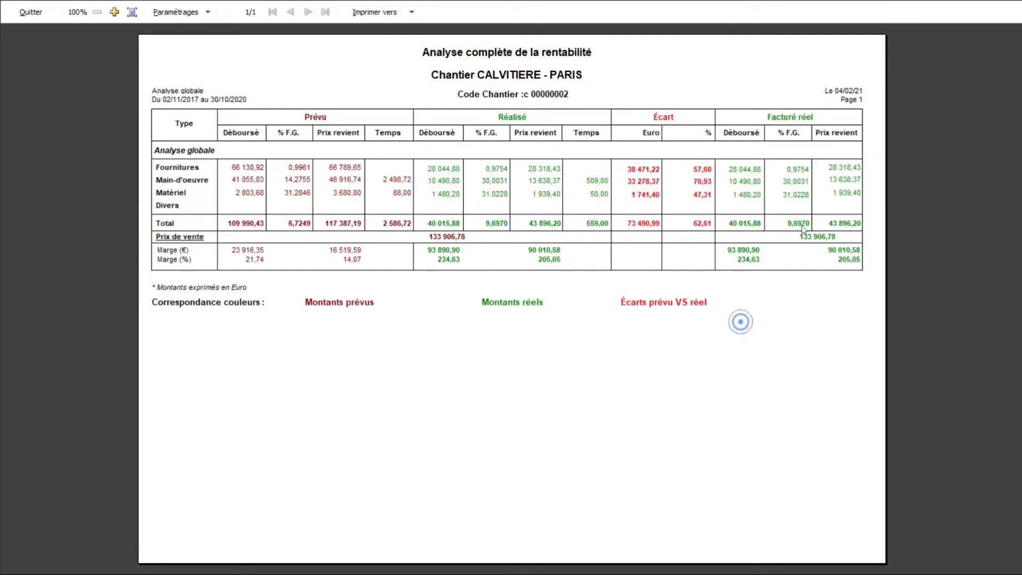
left_click(781, 228)
left_click_drag(780, 227, 868, 245)
left_click(722, 243)
left_click_drag(721, 244, 768, 254)
left_click(426, 155)
left_click_drag(425, 155, 626, 258)
left_click(676, 293)
left_click(34, 11)
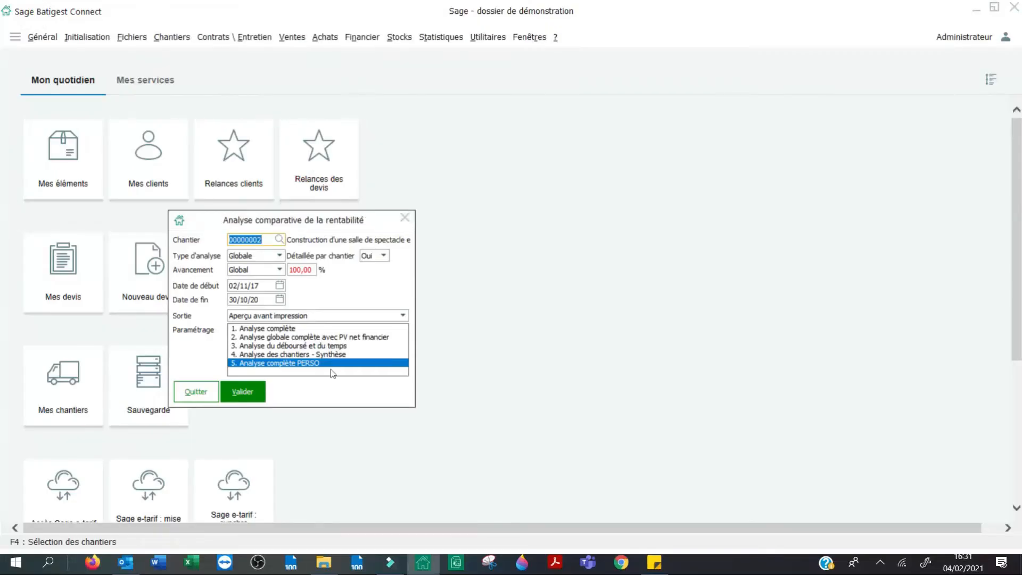
left_click(313, 363)
left_click(405, 220)
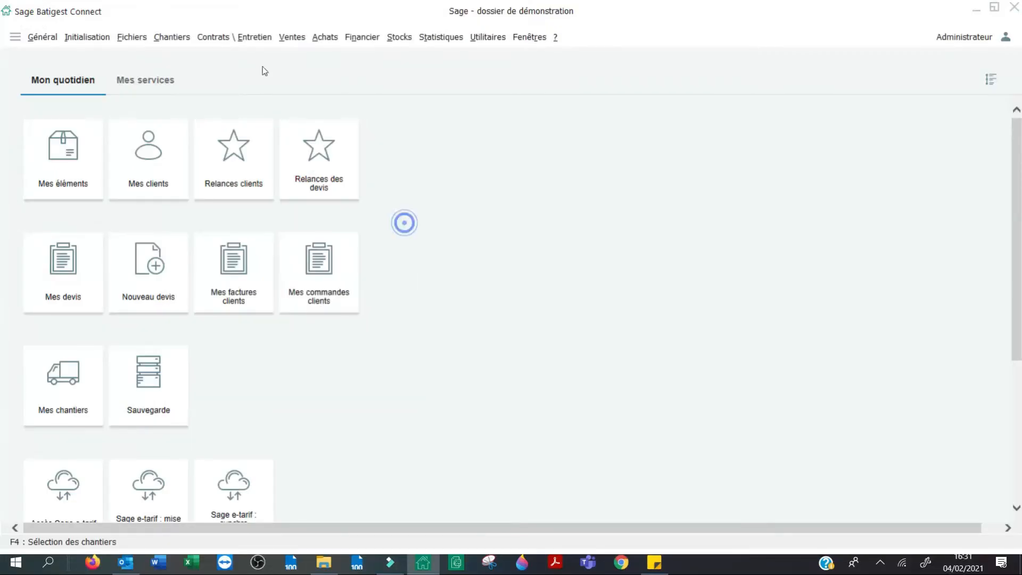
Preview the statistics of all worksites from 01/01/17 to 04/02/21, sorted by worksite code, with the Comparatif prévu/réalisé layout
left_click(179, 45)
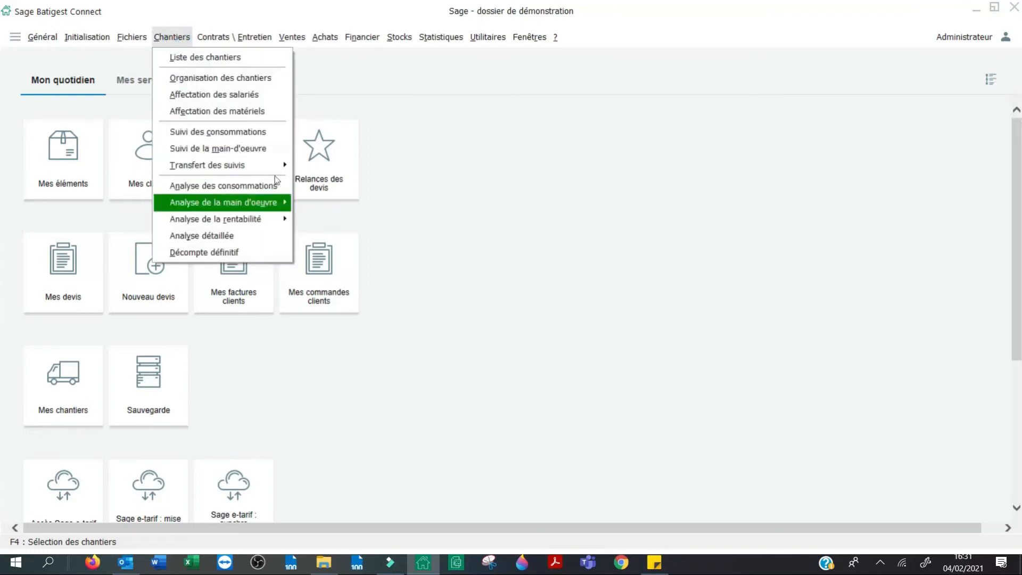
left_click(415, 41)
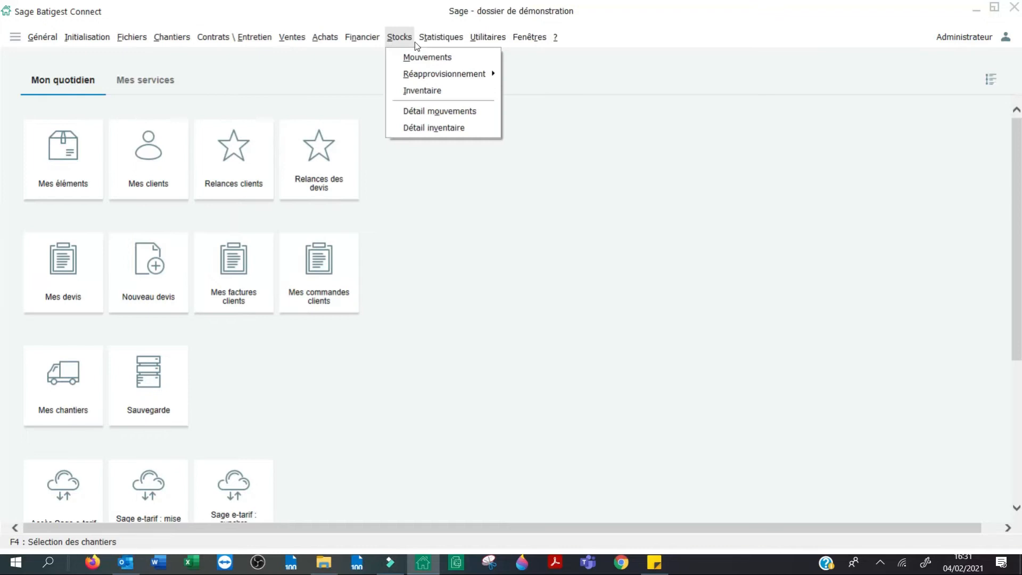
mouse_move(430, 39)
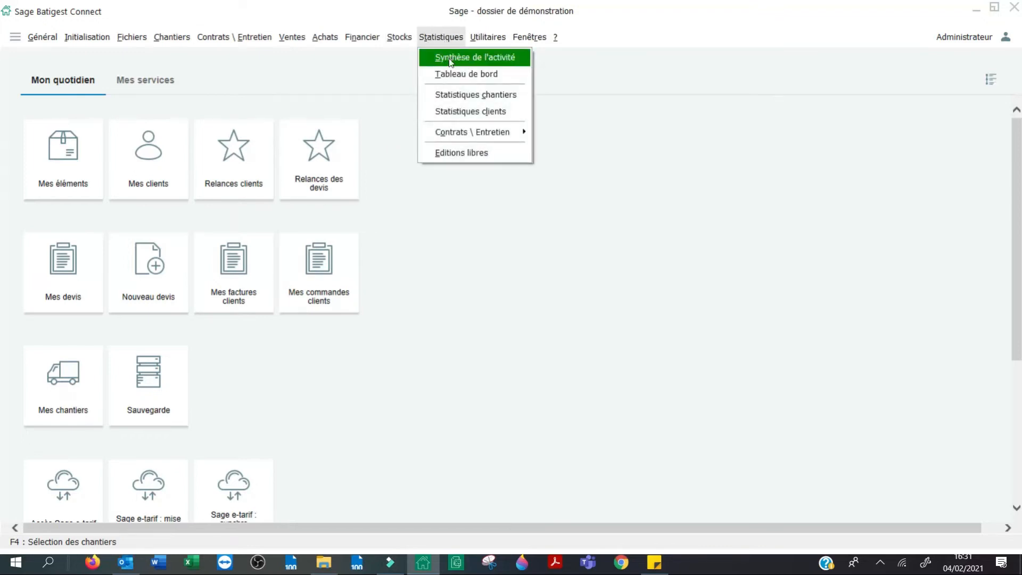
left_click(456, 96)
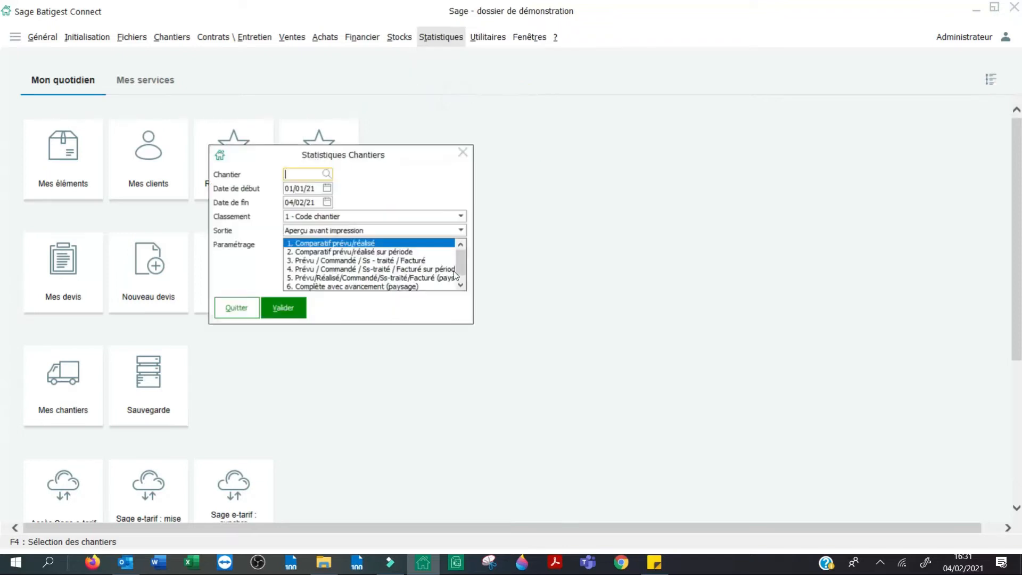
left_click(314, 188)
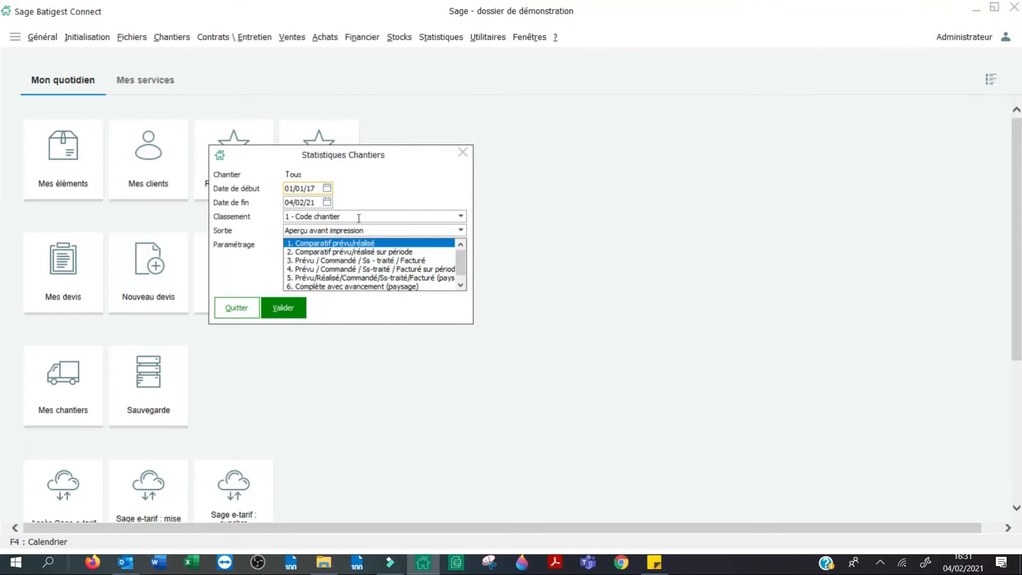
left_click(460, 216)
scroll(458, 272, "down", 1)
scroll(458, 273, "up", 1)
left_click(300, 316)
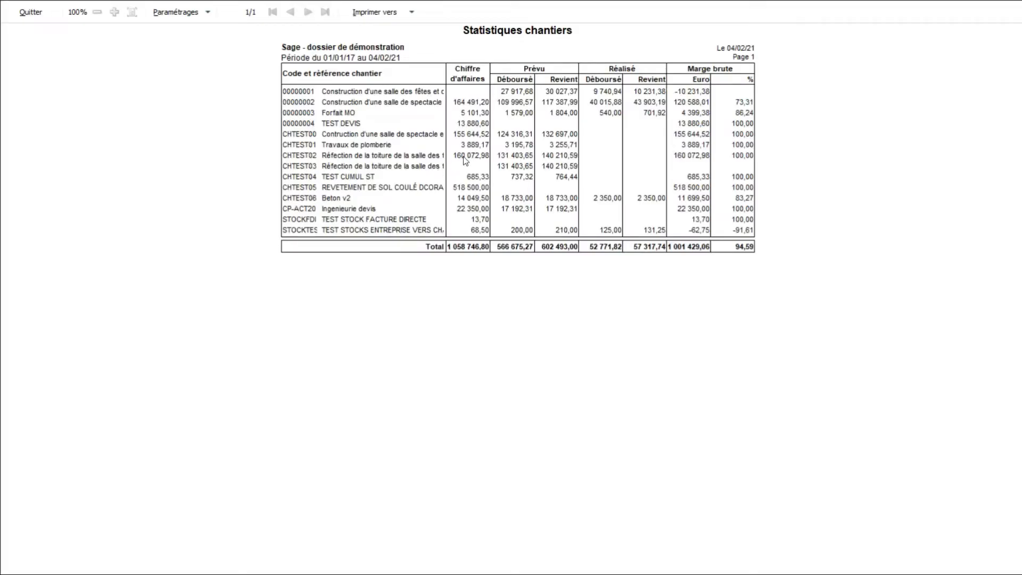
Examine the revenue, planned, actual and gross margin columns of the worksite statistics, and close the preview and the statistics dialog
left_click_drag(282, 74, 432, 170)
left_click_drag(442, 84, 491, 134)
left_click_drag(501, 85, 581, 101)
left_click(592, 85)
left_click_drag(675, 84, 755, 229)
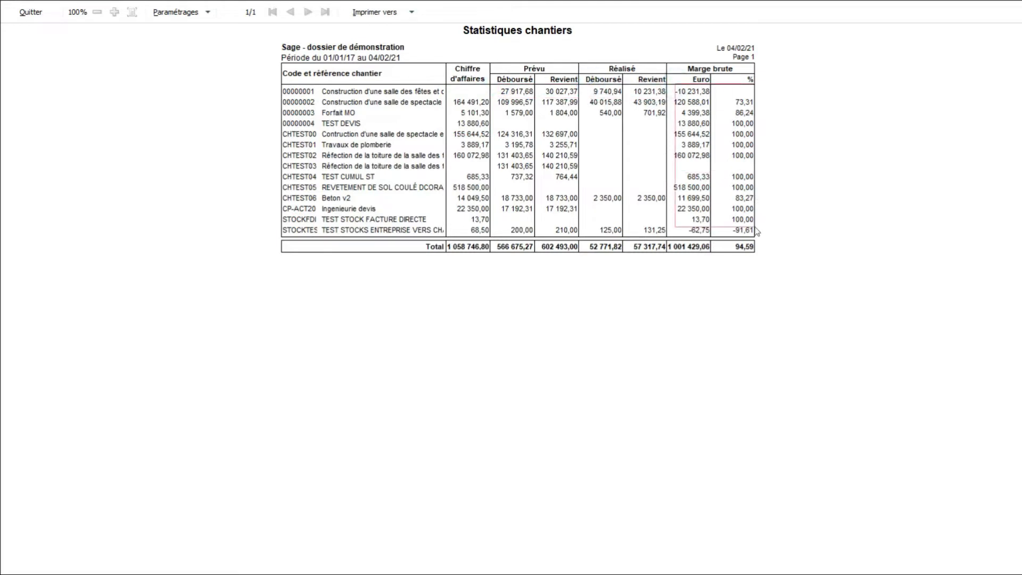
left_click(32, 13)
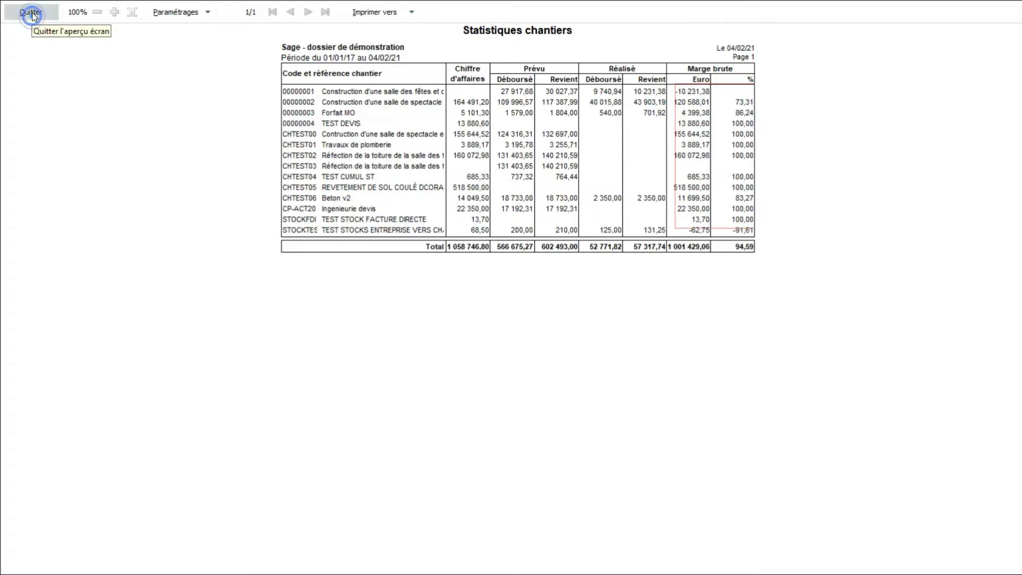
left_click(463, 152)
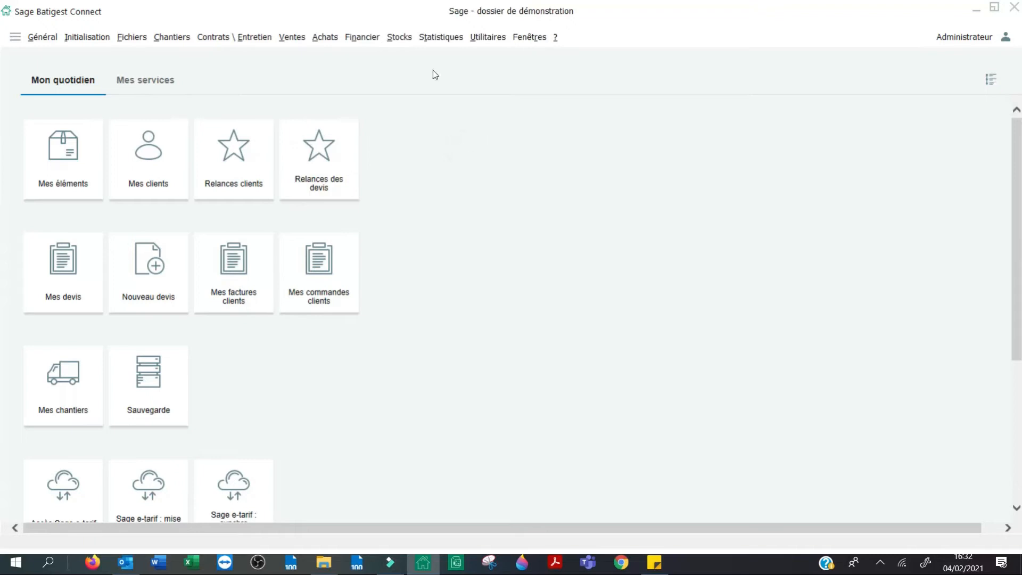
Open the list of customer quotes and maximize its window
left_click(296, 41)
mouse_move(330, 57)
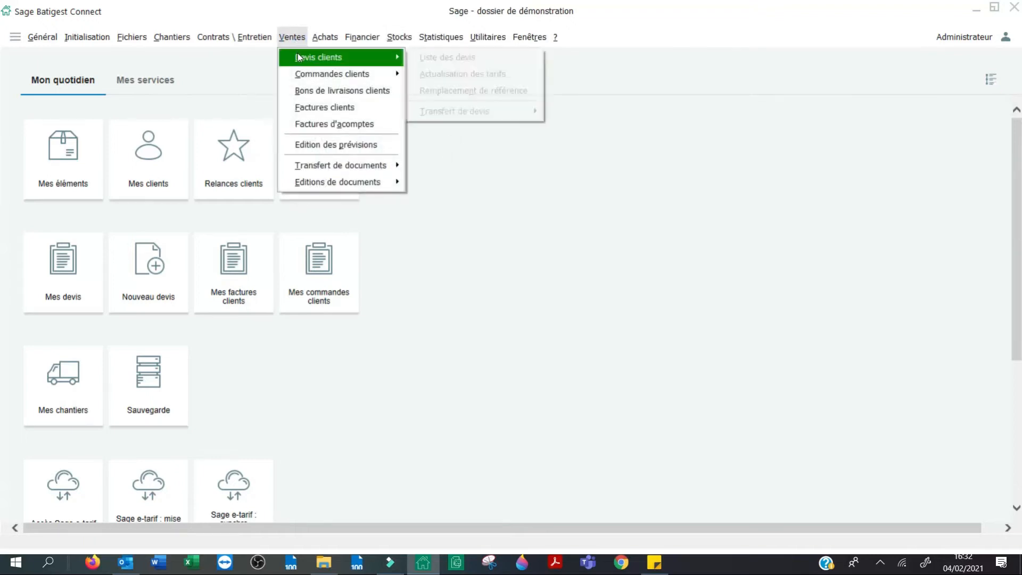
left_click(448, 57)
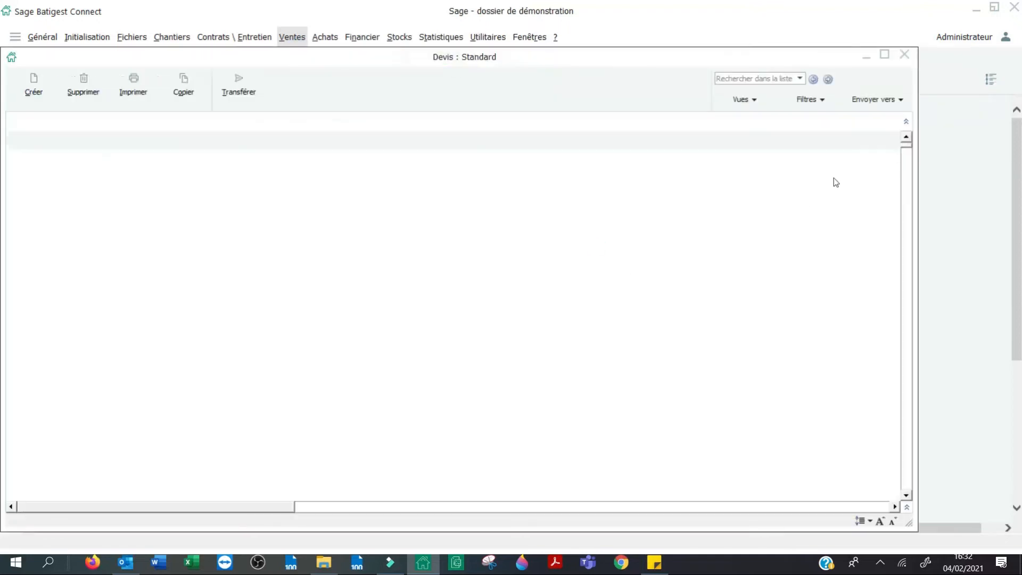
left_click(886, 54)
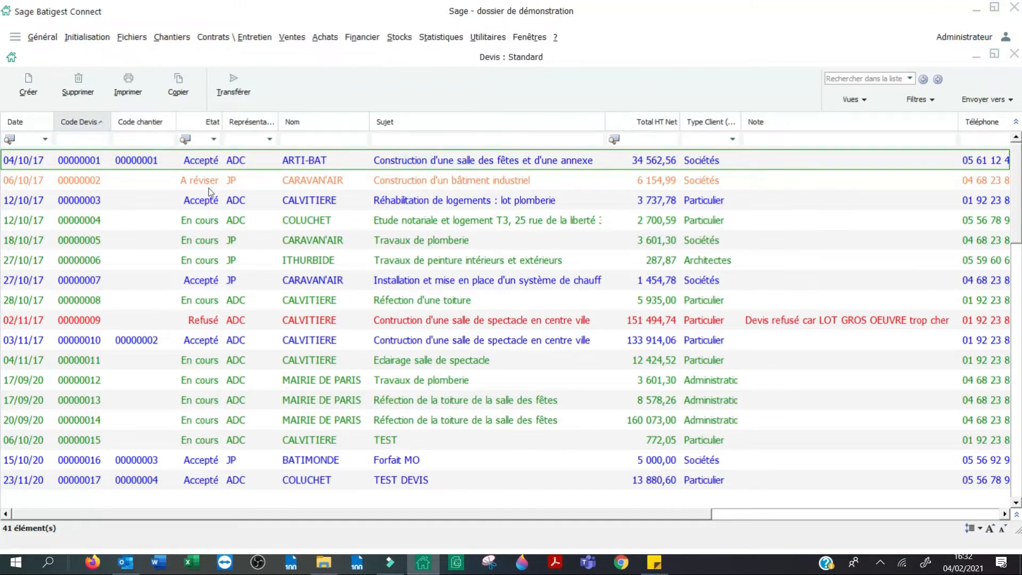
Review the quote statuses, the note on the refused quote dated 02/11/17 and the representative column
left_click(213, 224)
left_click(212, 318)
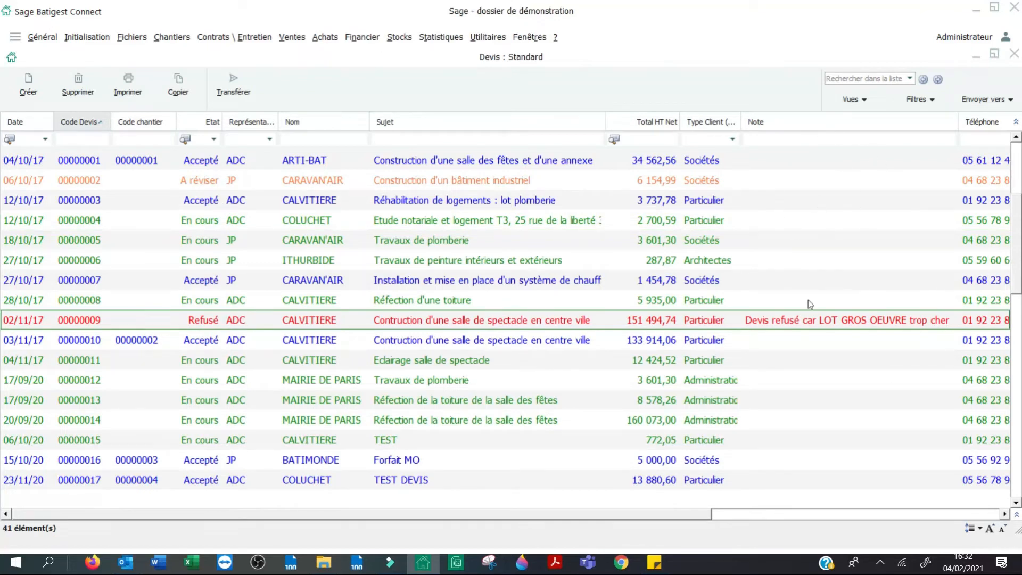
left_click(805, 327)
left_click(239, 159)
left_click(240, 162)
Filter the quotes list by representative ADC, and clear the filter
left_click(239, 139)
type("A")
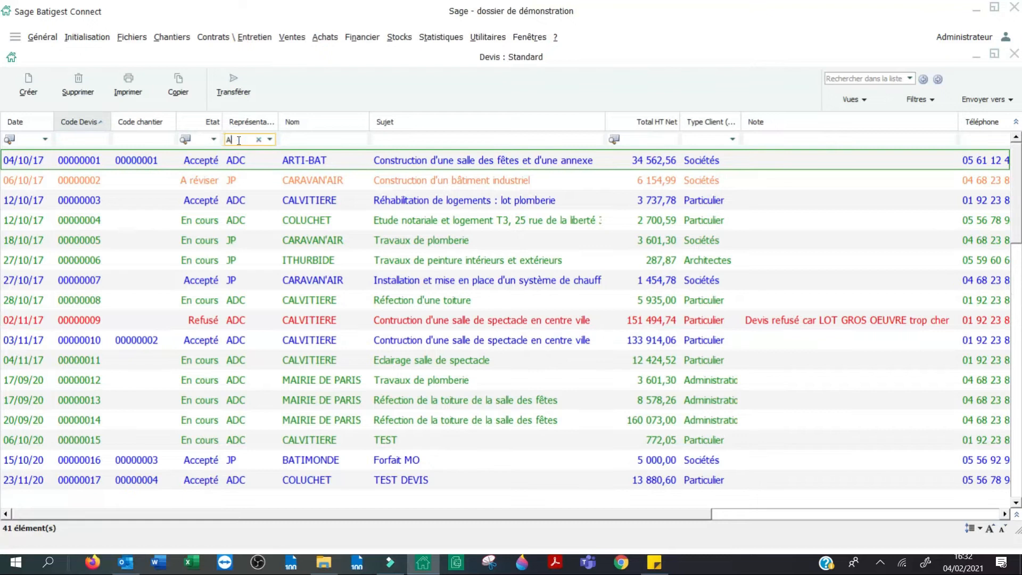
type("DC")
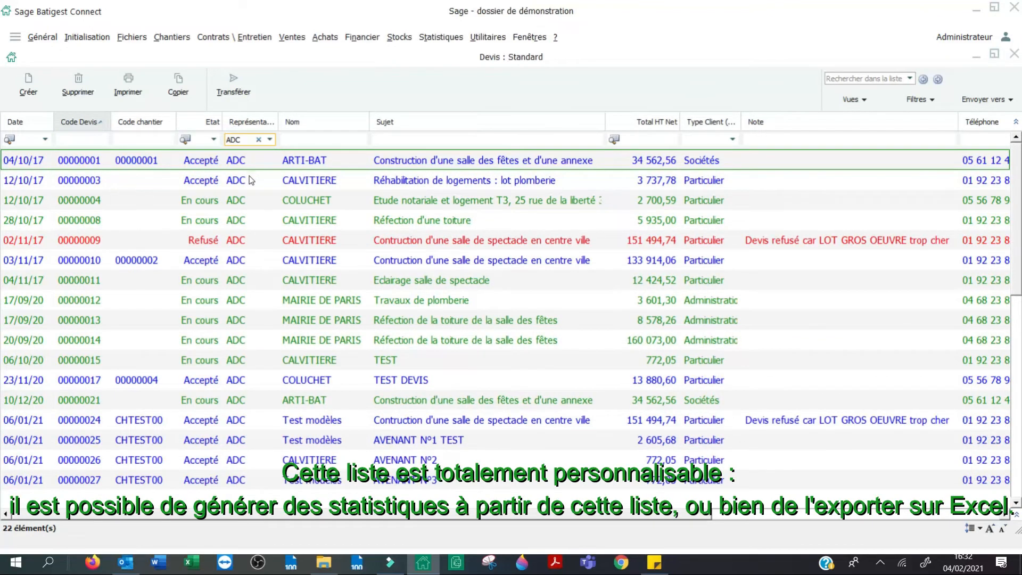
left_click(258, 139)
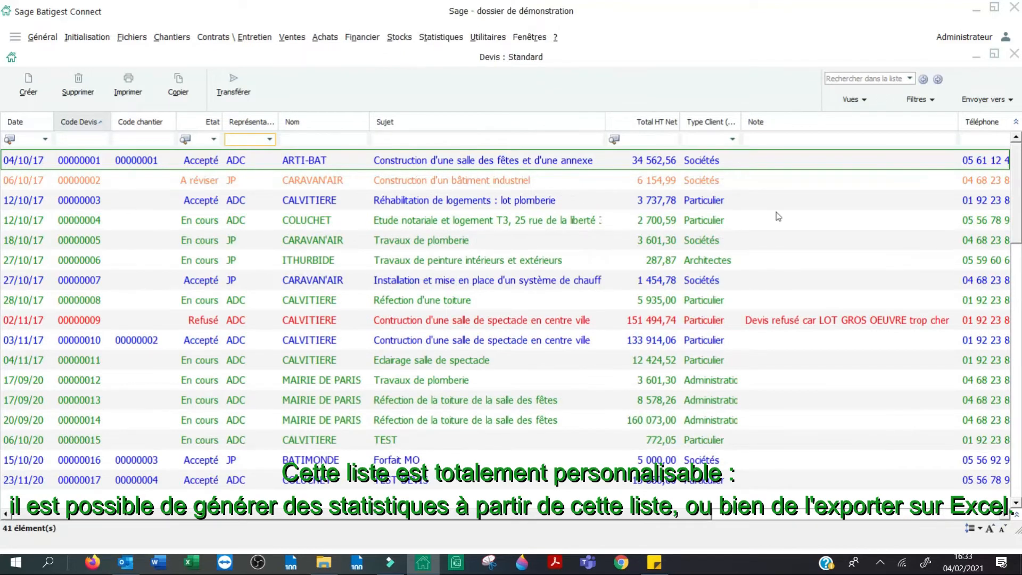
View the header of the in-progress quote dated 12/10/17, and close the quote
left_click(254, 187)
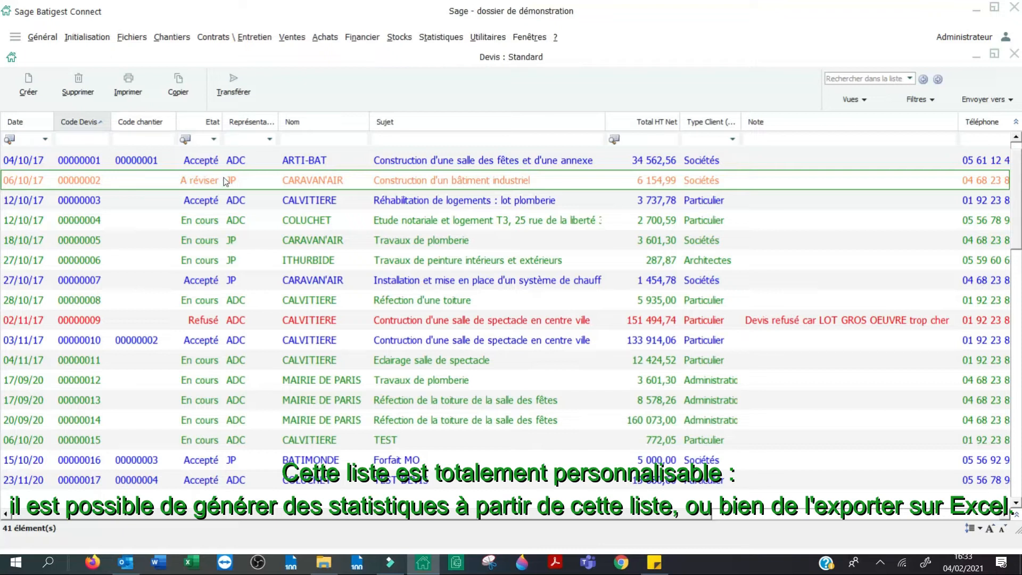
double_click(234, 223)
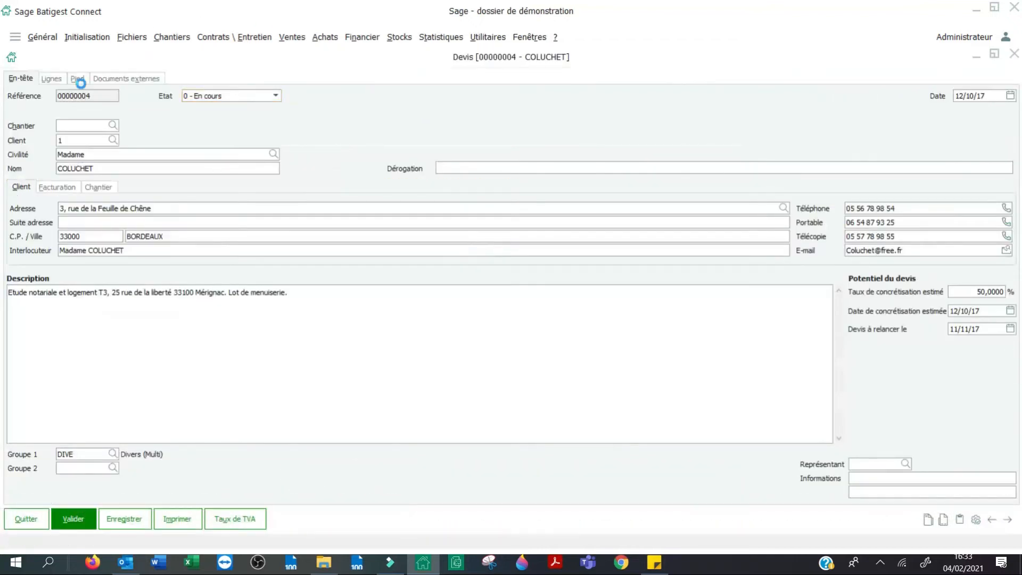
left_click(26, 518)
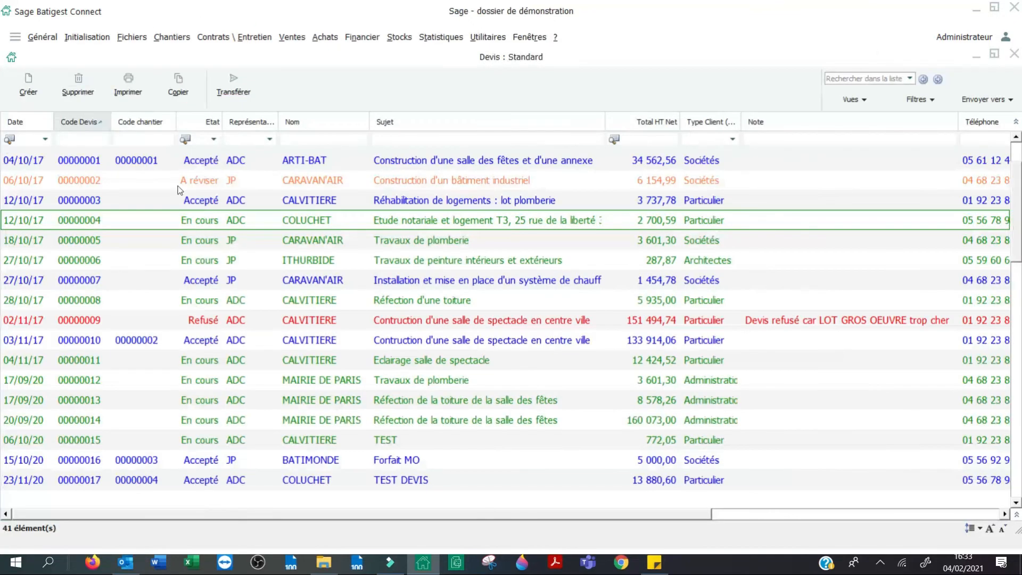
Filter the quotes by worksite code *2 and open the accepted CALVITIERE quote dated 03/11/17
left_click(132, 138)
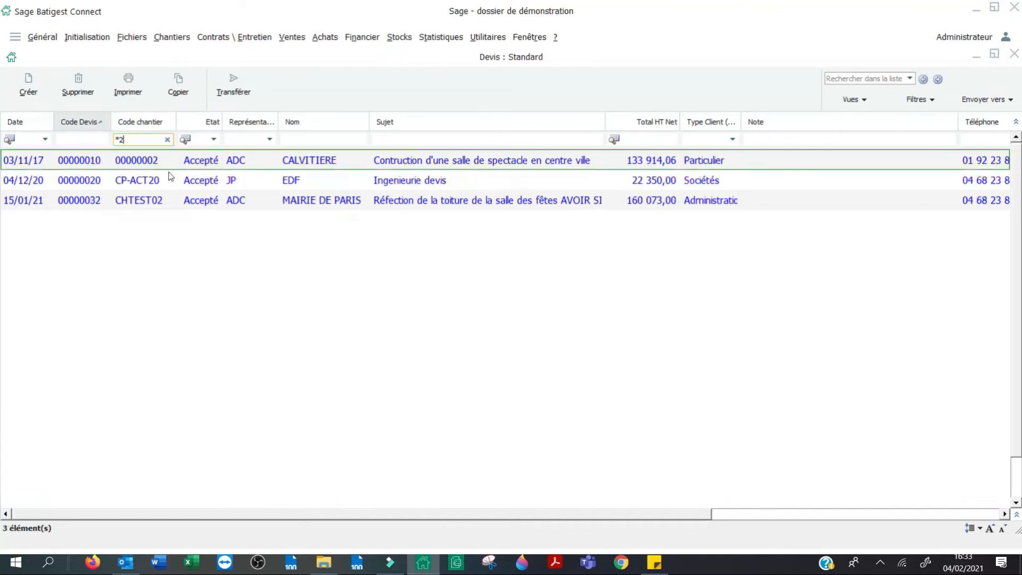
left_click(161, 160)
double_click(598, 162)
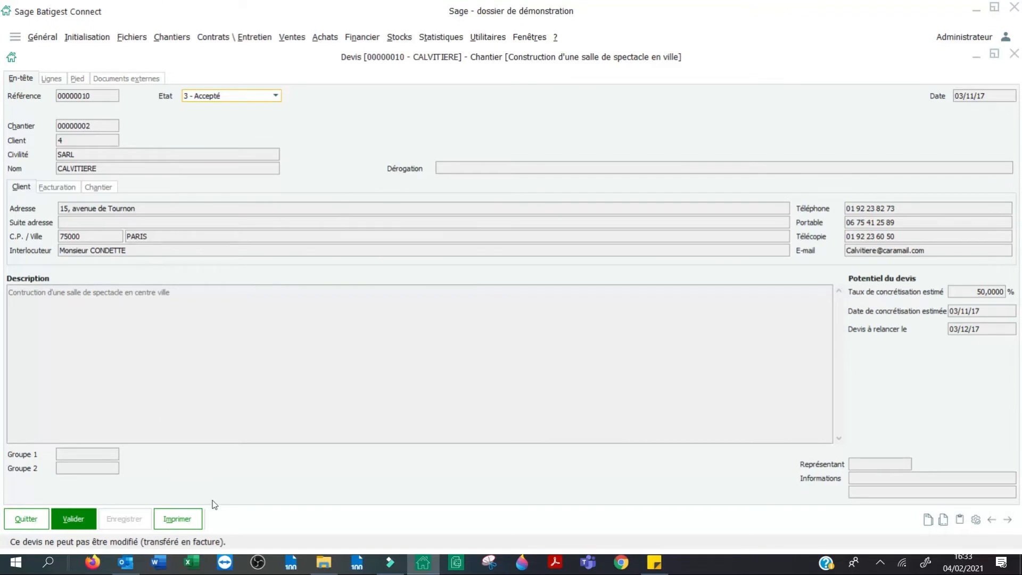
Preview the CALVITIERE quote with the Devis standard avec détail des ouvrages layout
left_click(196, 520)
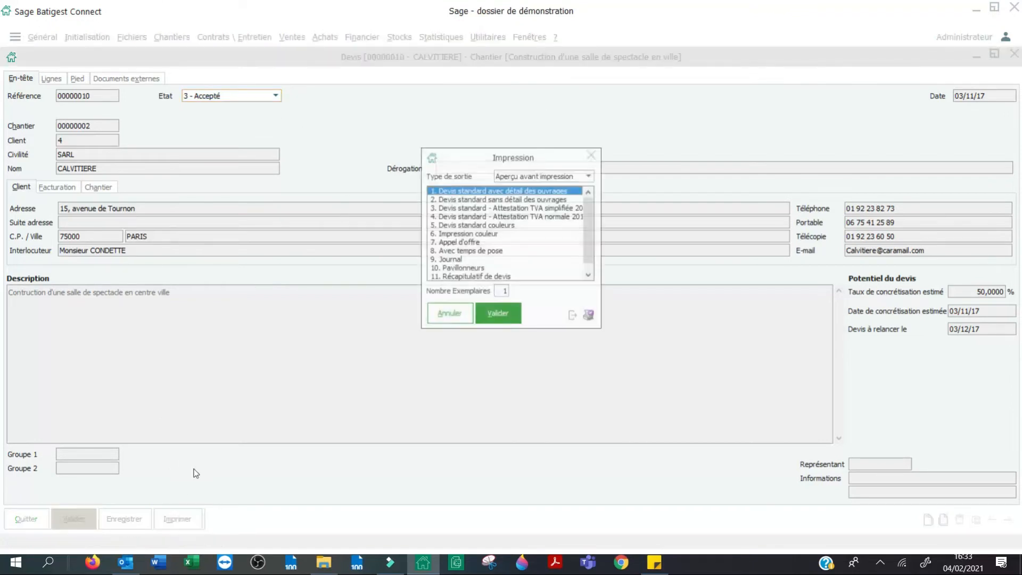
left_click(501, 311)
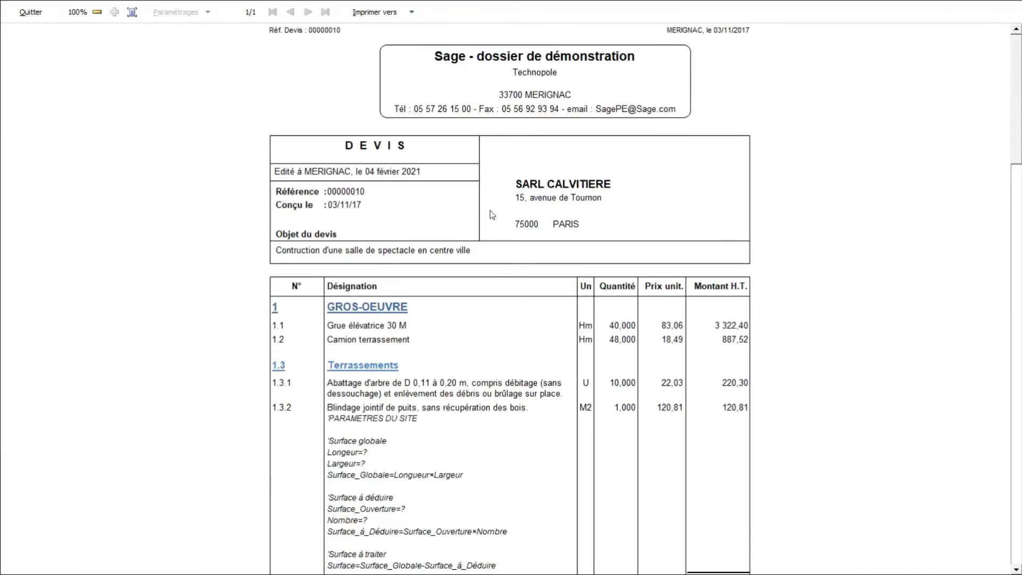
Examine the numbered sections of the CALVITIERE quote preview on pages 1 to 3, from GROS-OEUVRE through CARRELAGE
scroll(490, 255, "down", 3)
scroll(493, 257, "down", 4)
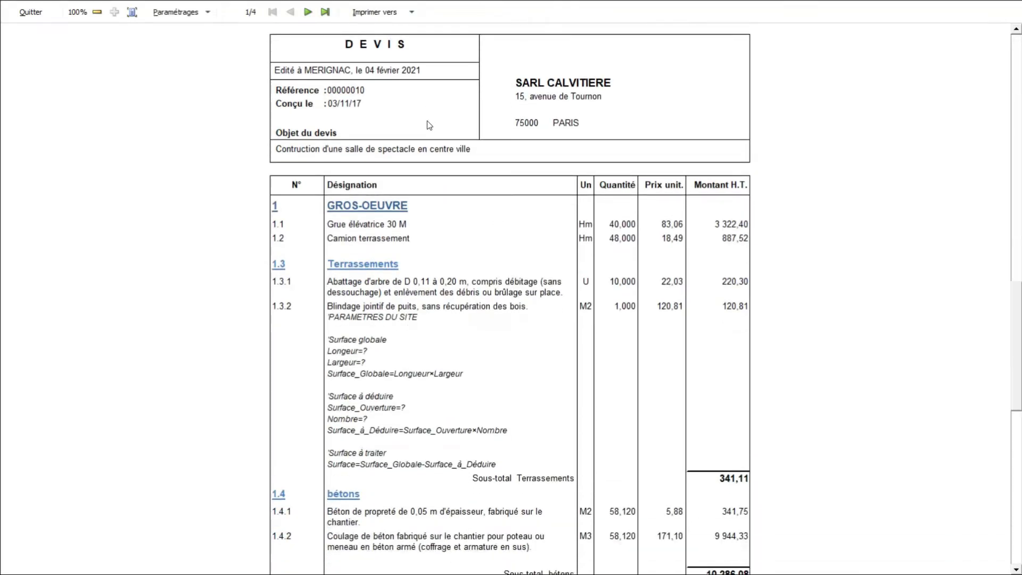
left_click_drag(260, 129, 484, 161)
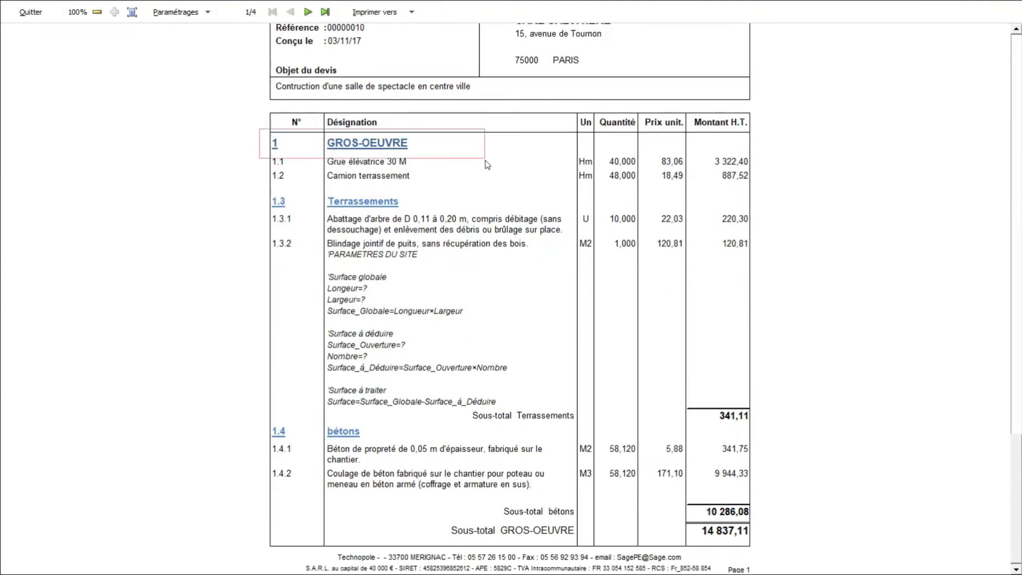
left_click(309, 12)
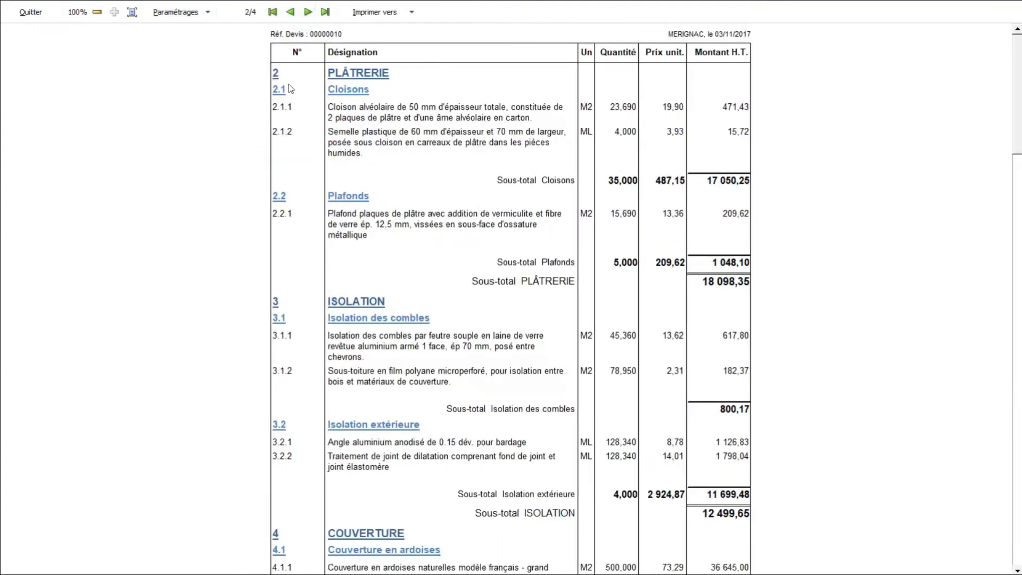
left_click(308, 11)
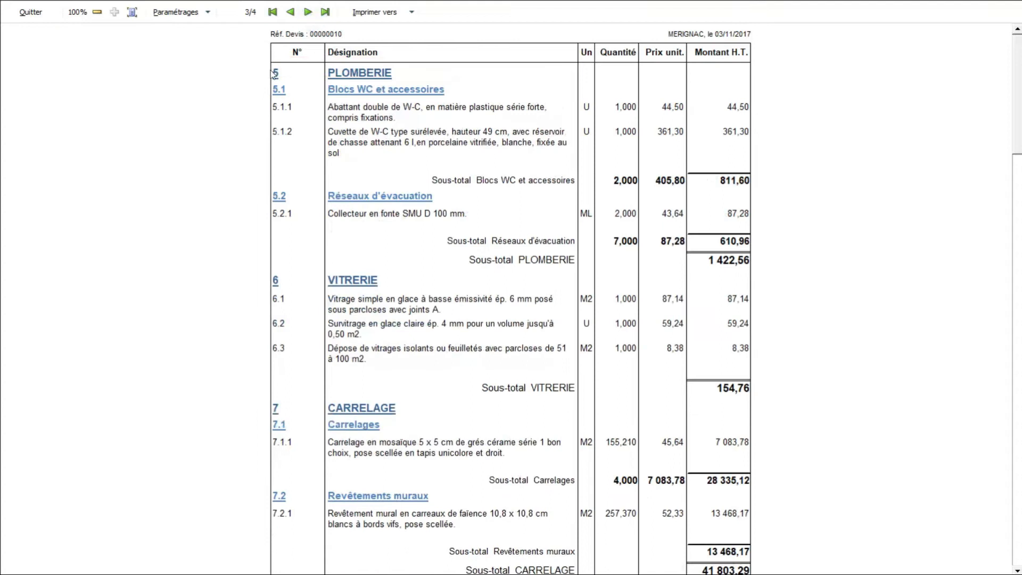
left_click_drag(271, 68, 434, 88)
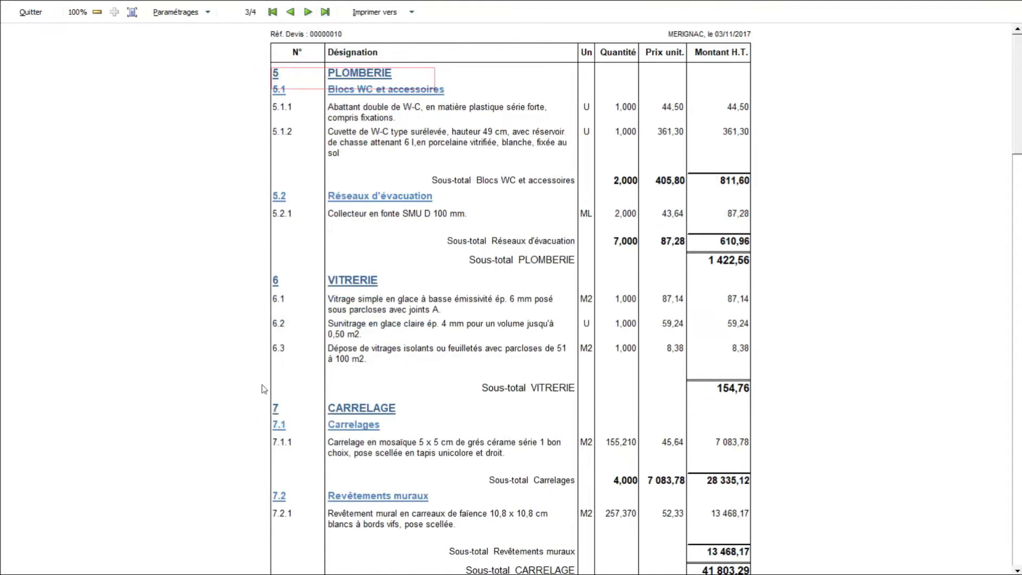
left_click_drag(252, 251, 440, 272)
left_click_drag(301, 392, 333, 403)
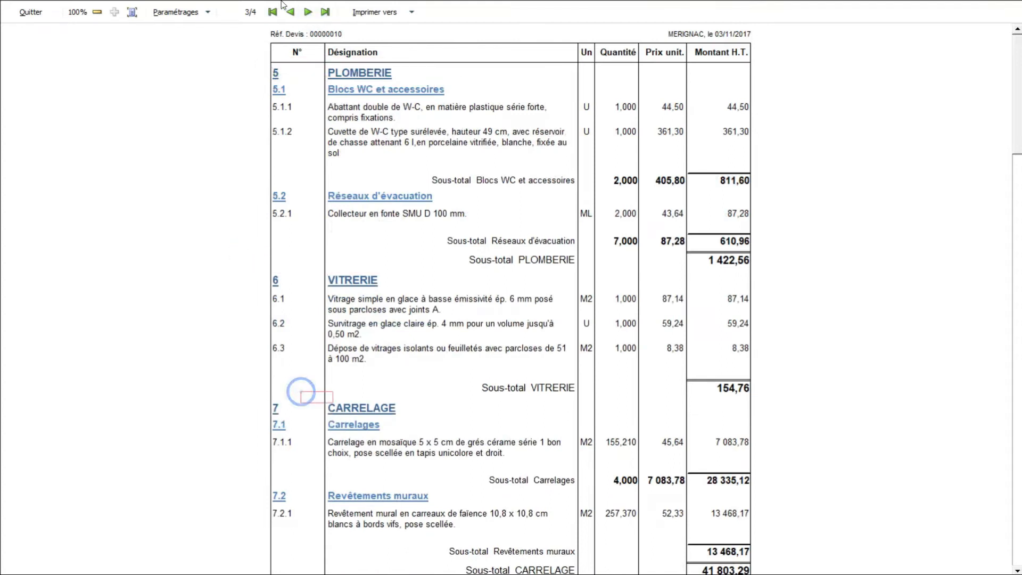
Examine the totals and the section summary table on the preview's last page, and close the preview
left_click(308, 12)
scroll(407, 293, "down", 2)
scroll(407, 287, "up", 2)
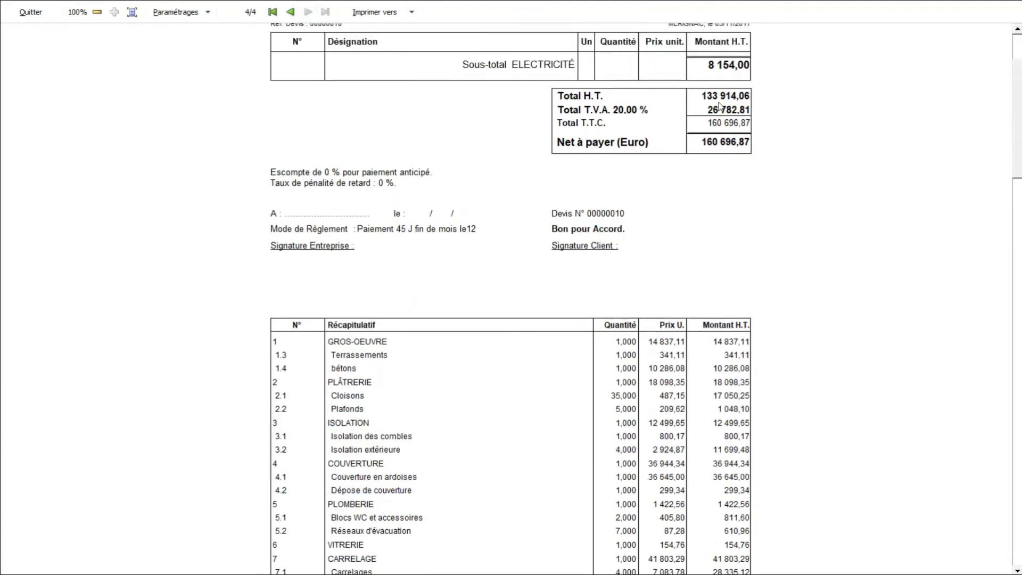
left_click_drag(661, 80, 753, 102)
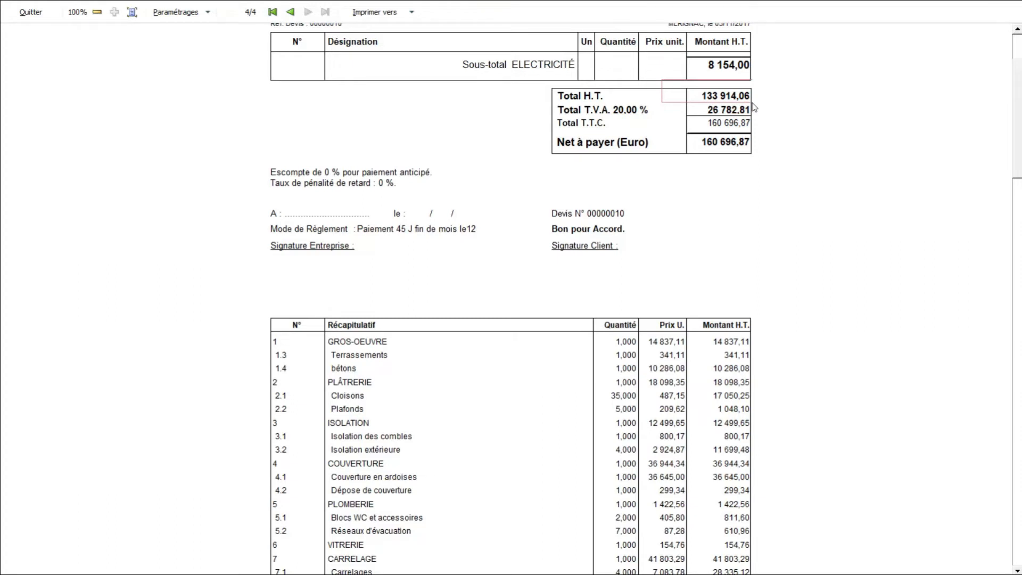
scroll(500, 318, "down", 5)
left_click_drag(260, 179, 753, 540)
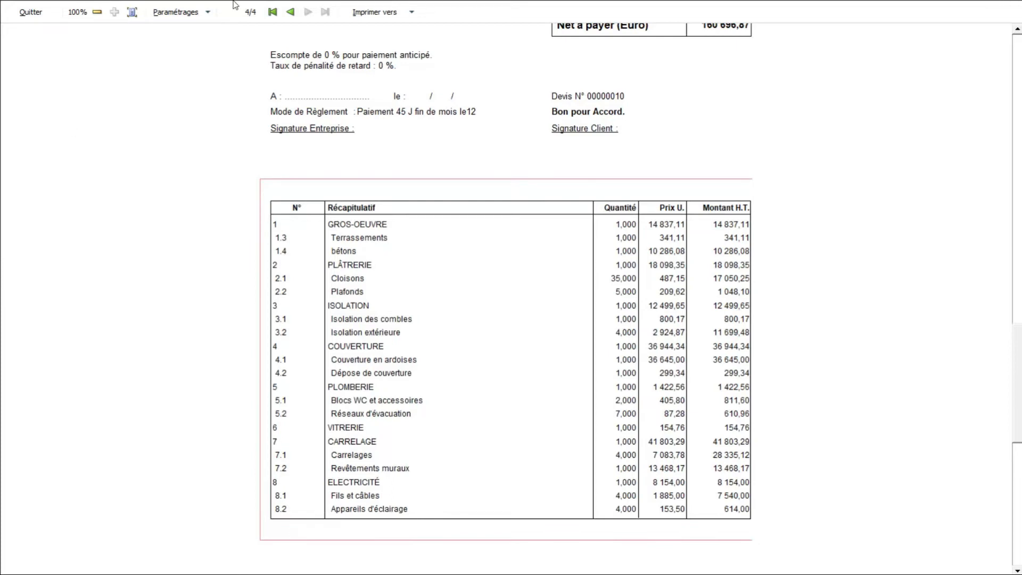
left_click(31, 12)
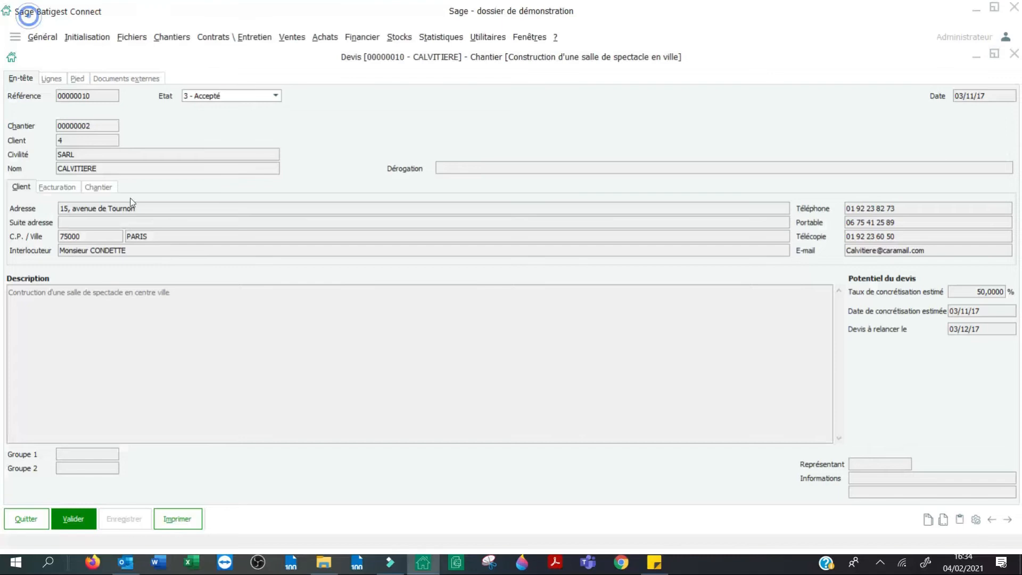
Show the CALVITIERE quote's lines with the 1 - Chiffrage column layout
left_click(51, 77)
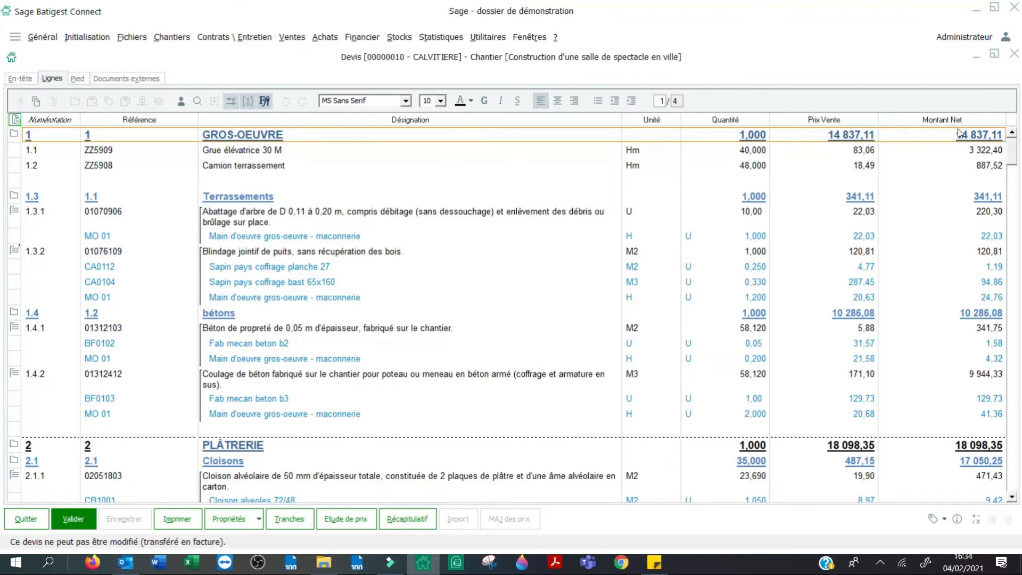
right_click(731, 121)
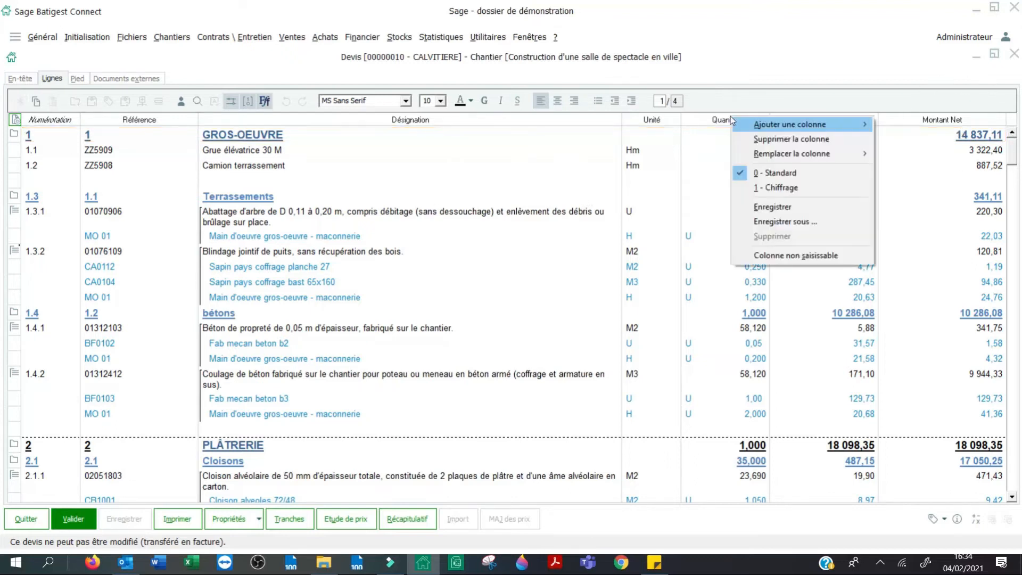
left_click(772, 189)
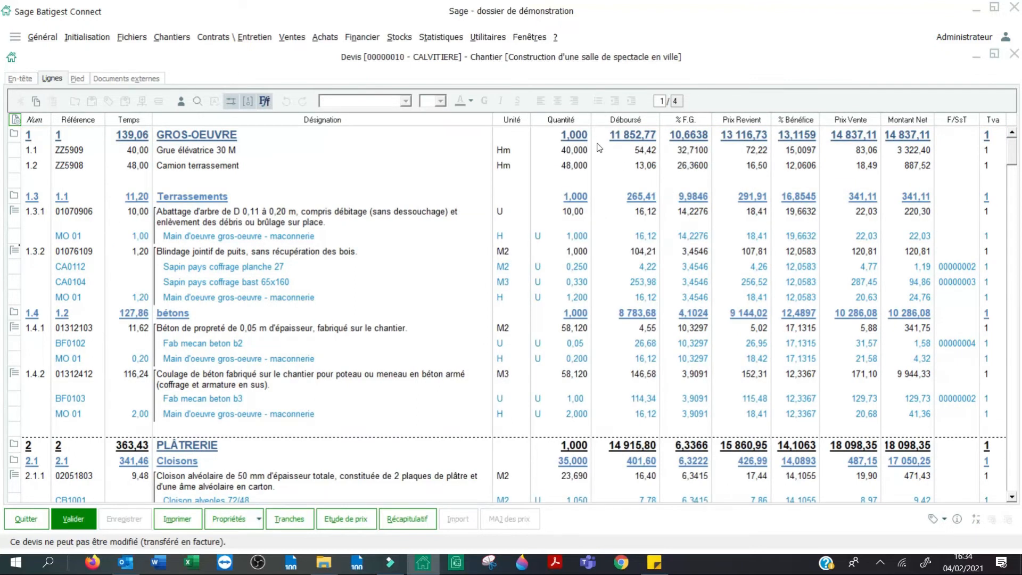
Examine the costing, margin and subcontractor columns for the items in the GROS-OEUVRE section
left_click(571, 152)
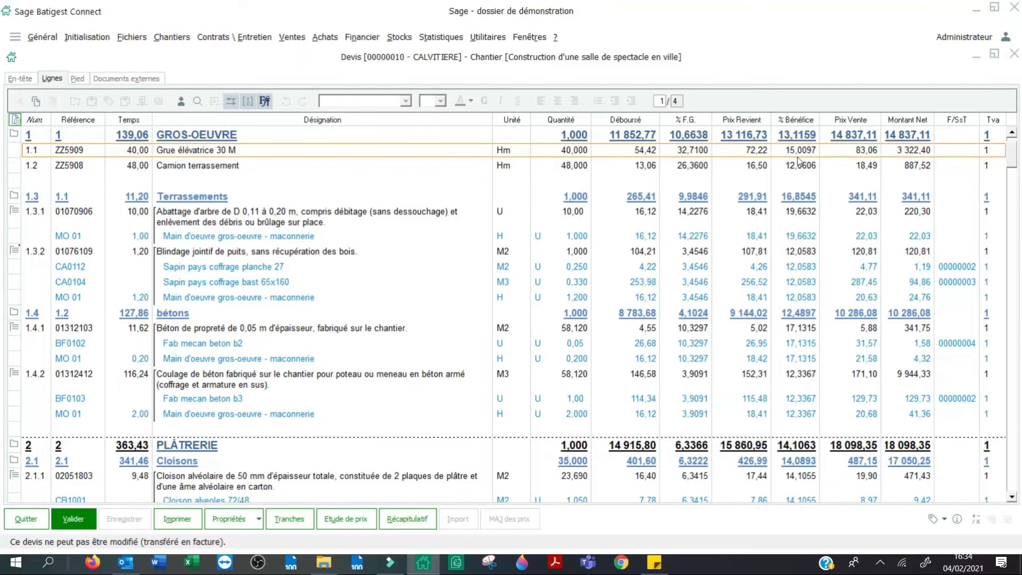
key("Down")
key("Down")
key("Down")
left_click(340, 284)
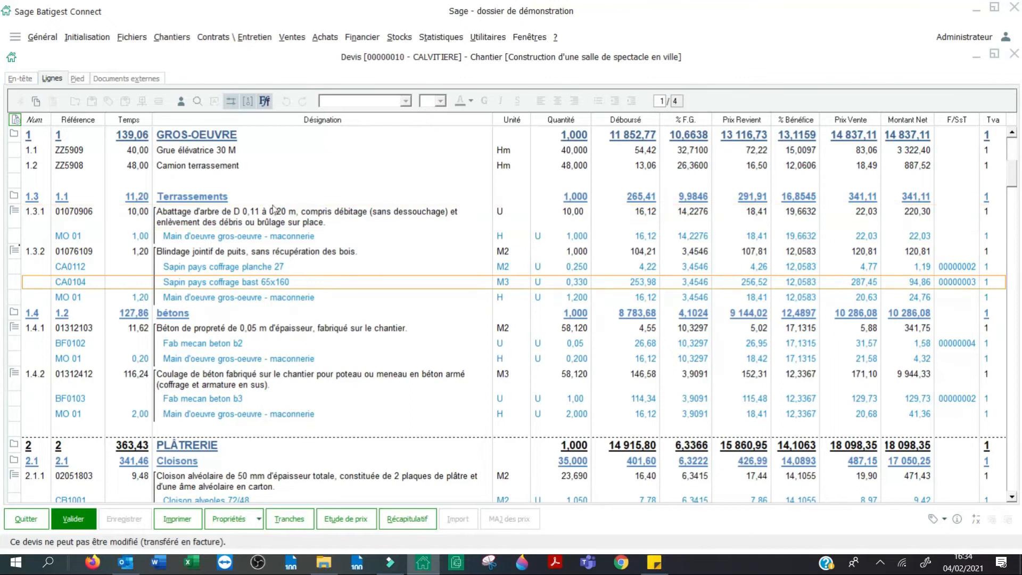
left_click(273, 212)
left_click(265, 195)
scroll(789, 309, "down", 2)
scroll(787, 247, "up", 3)
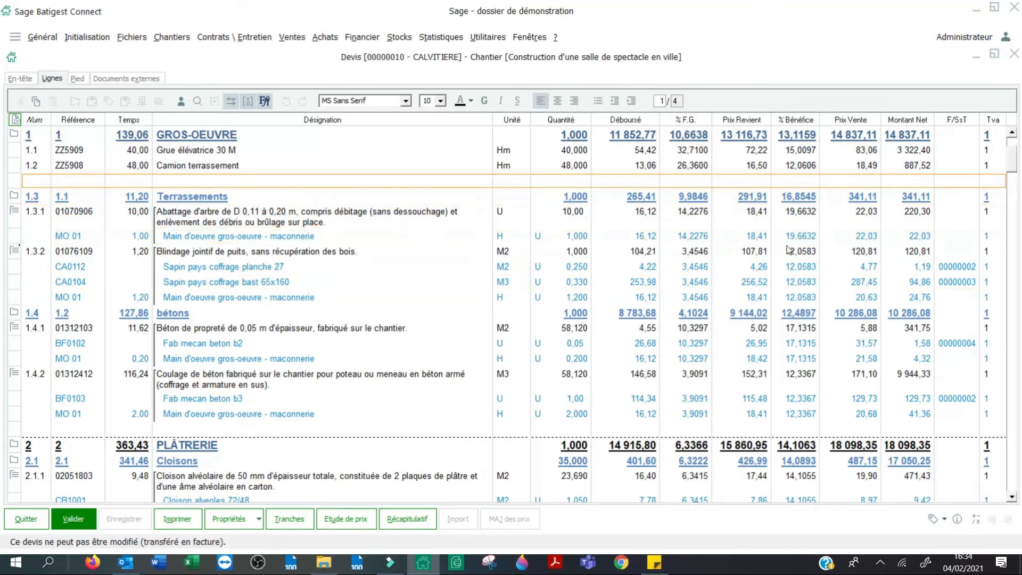
left_click(956, 267)
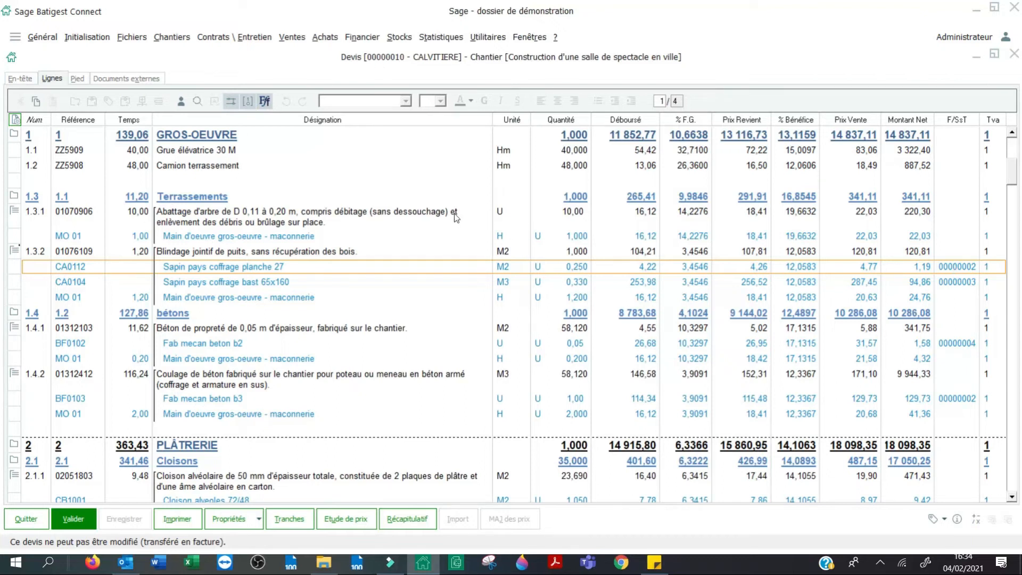
Switch the quote lines to the 0 - Standard column layout, and back to 1 - Chiffrage
right_click(730, 119)
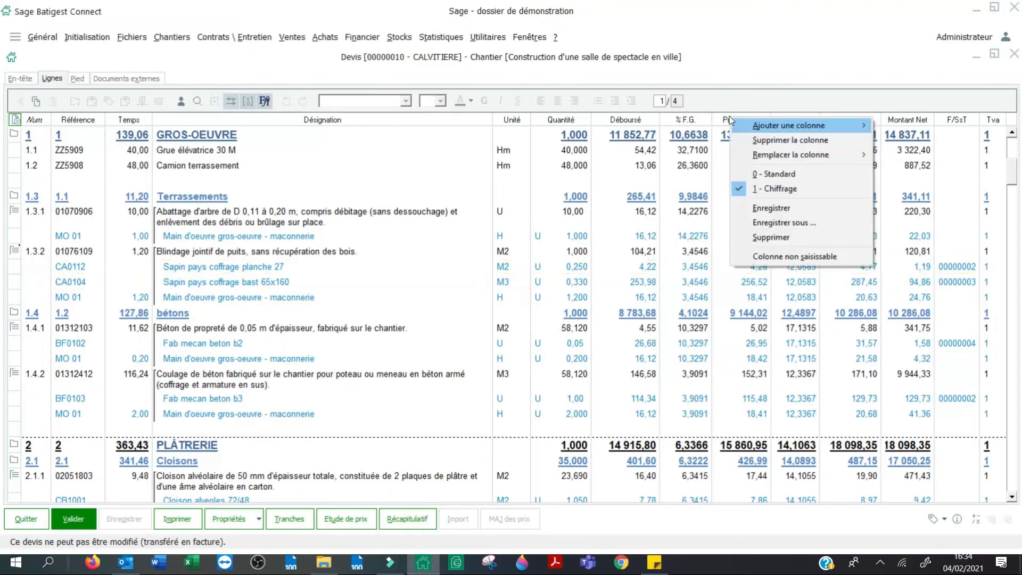
left_click(791, 178)
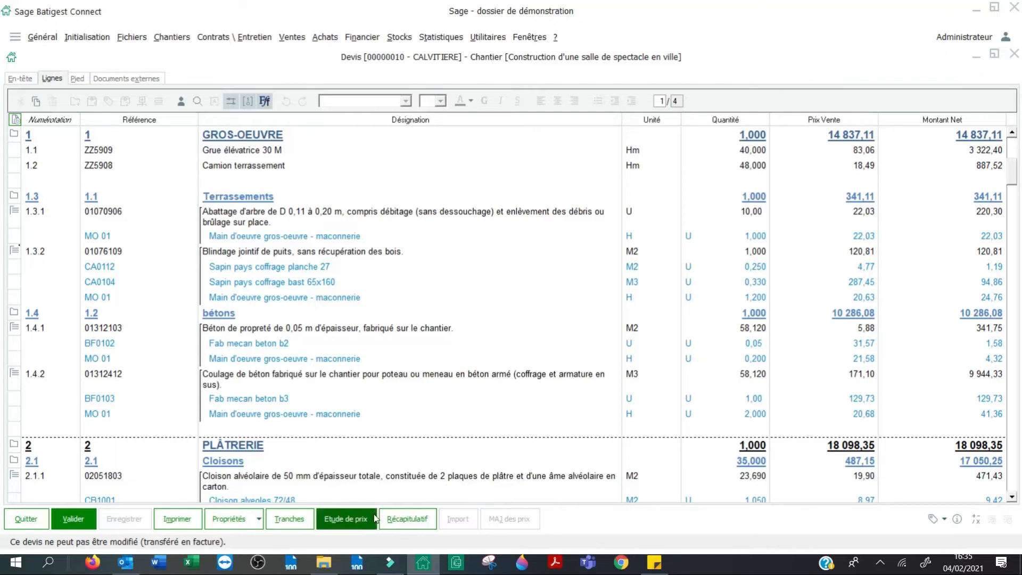
right_click(836, 118)
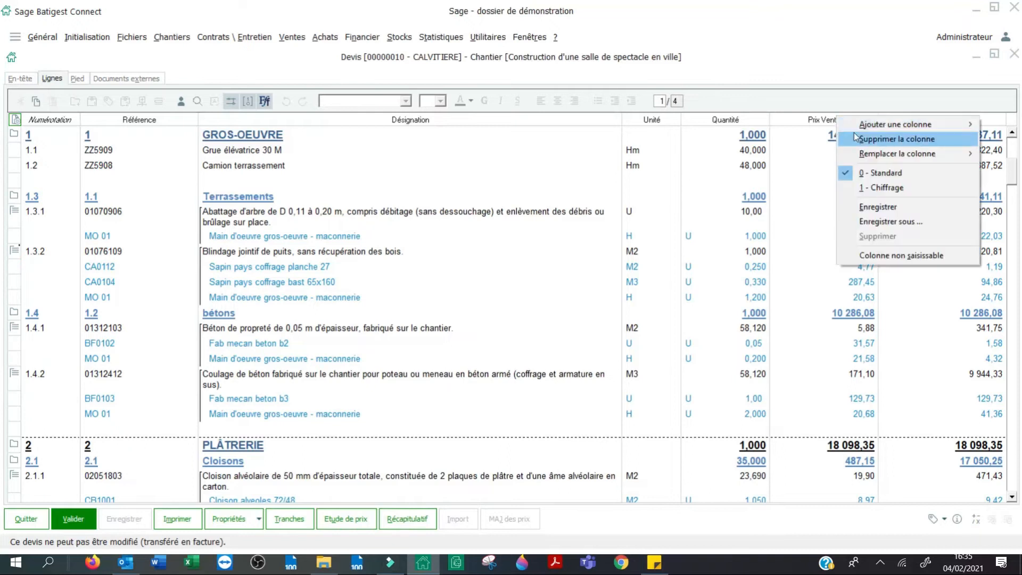
left_click(874, 192)
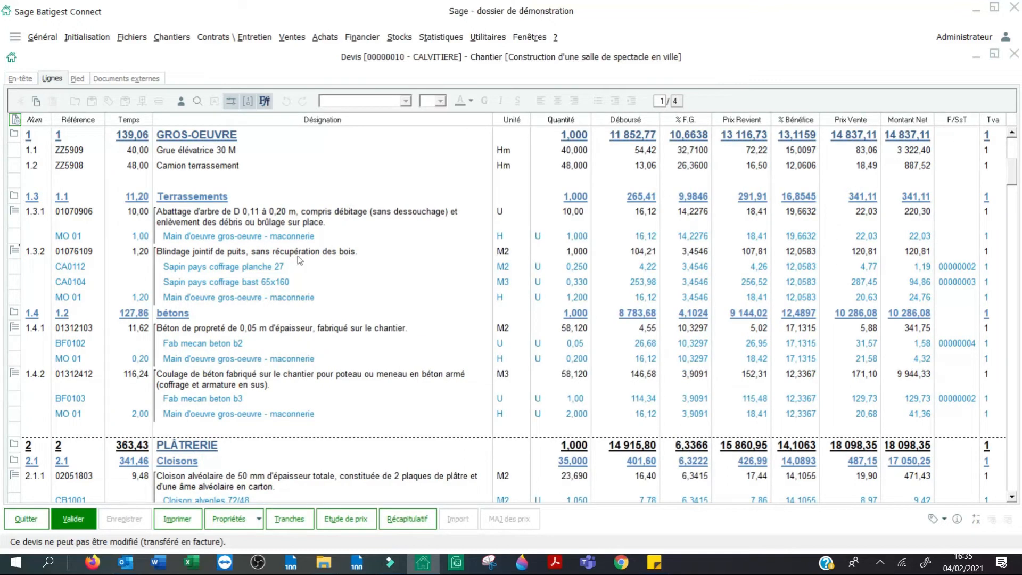
Review the item quantities and unit costs in the quote's price study (Etude de prix), and close it
left_click(346, 525)
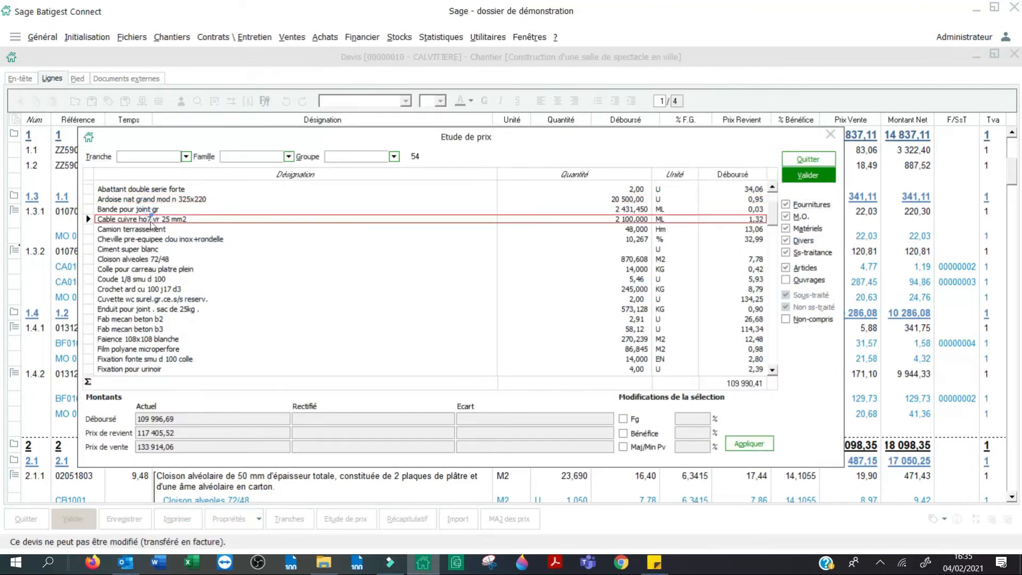
left_click_drag(151, 274, 160, 349)
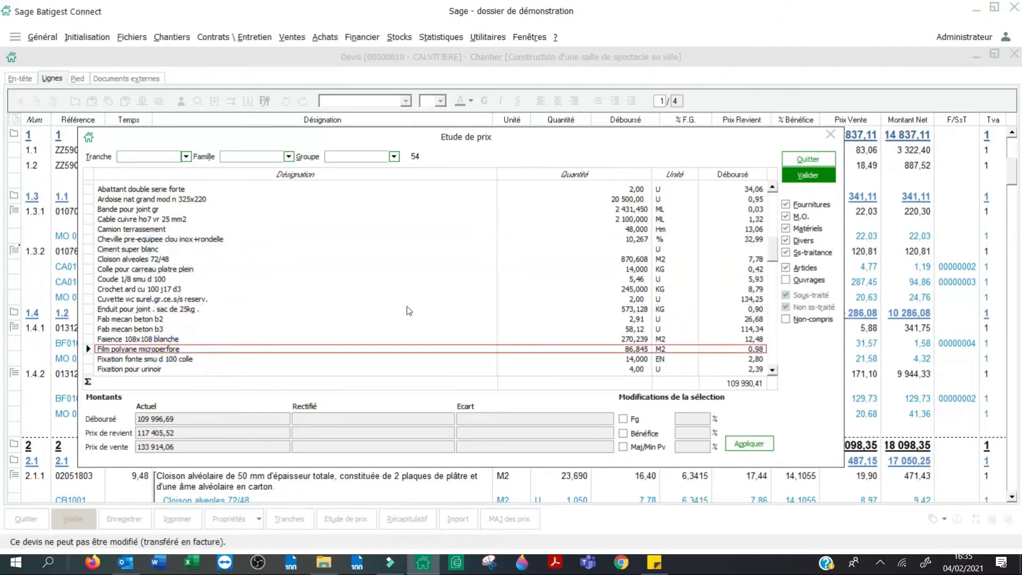
left_click(745, 191)
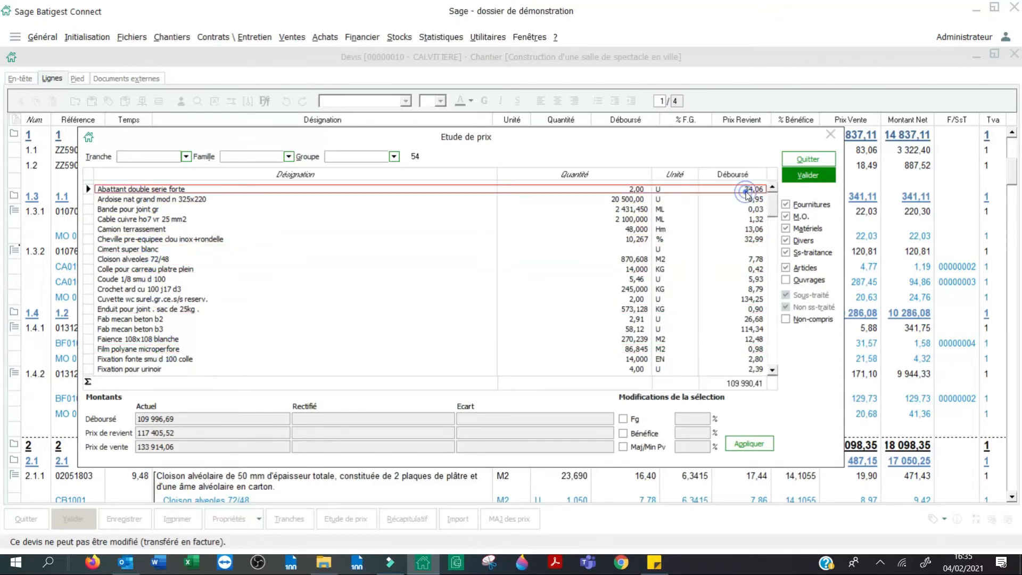
left_click(609, 201)
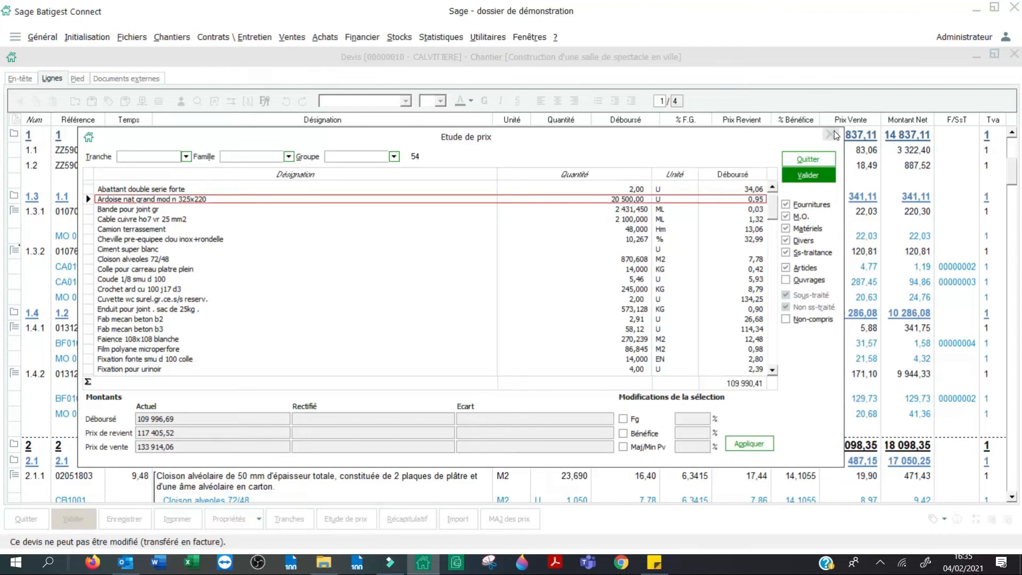
left_click(831, 134)
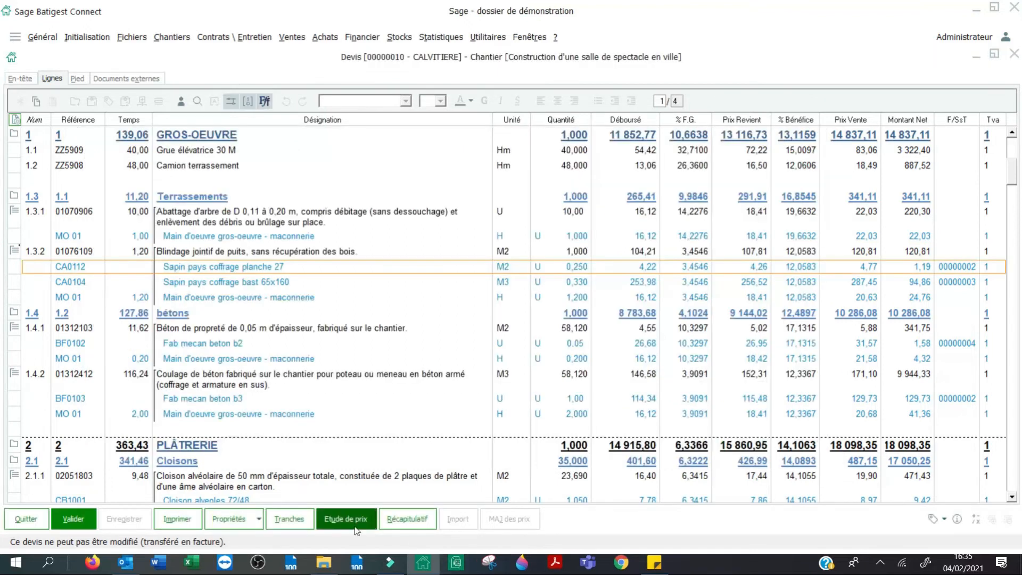
Review the margins and labour hours in the quote's Récapitulatif, and close it
left_click(389, 522)
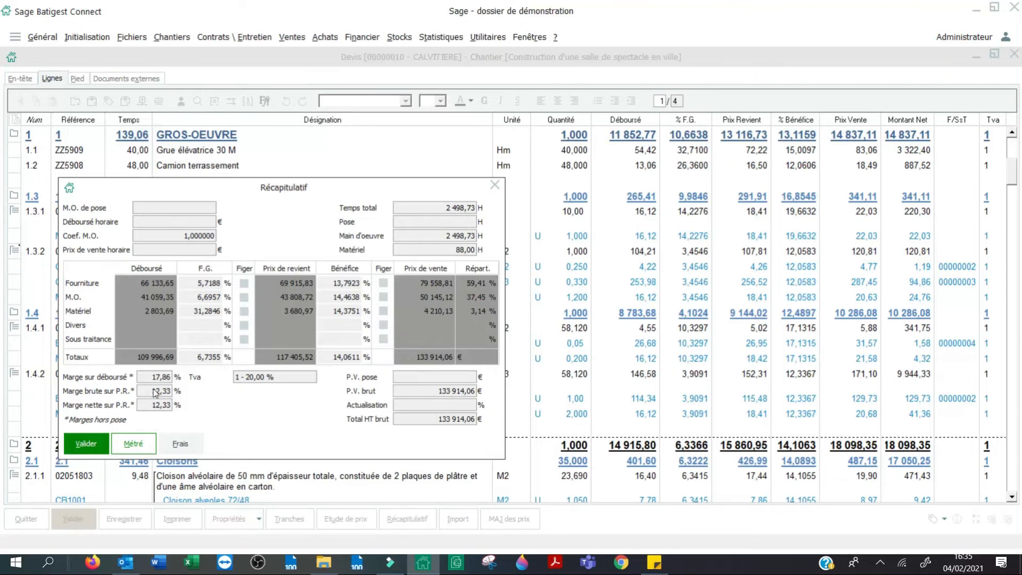
left_click(494, 185)
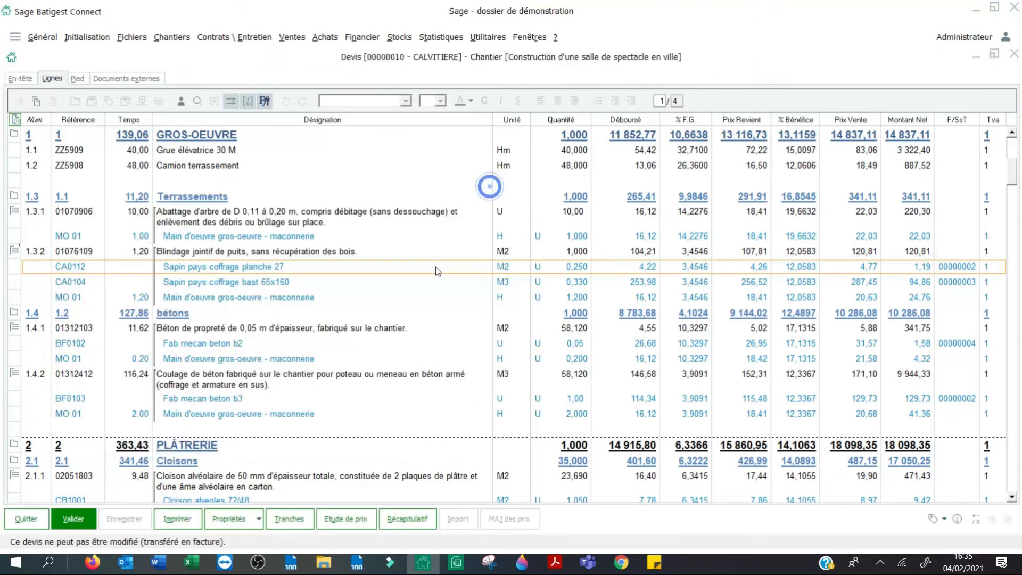
left_click(421, 518)
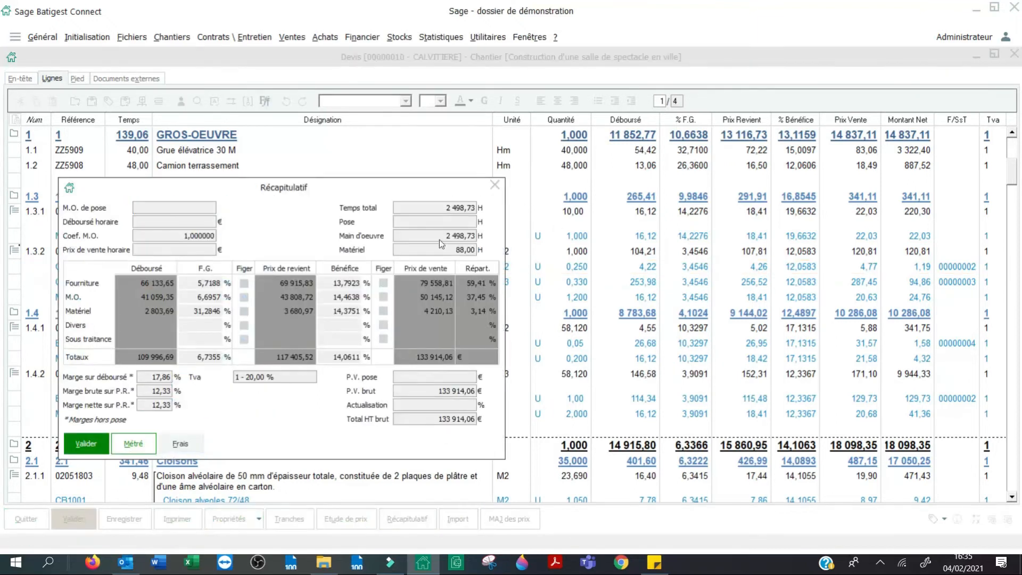
left_click(491, 186)
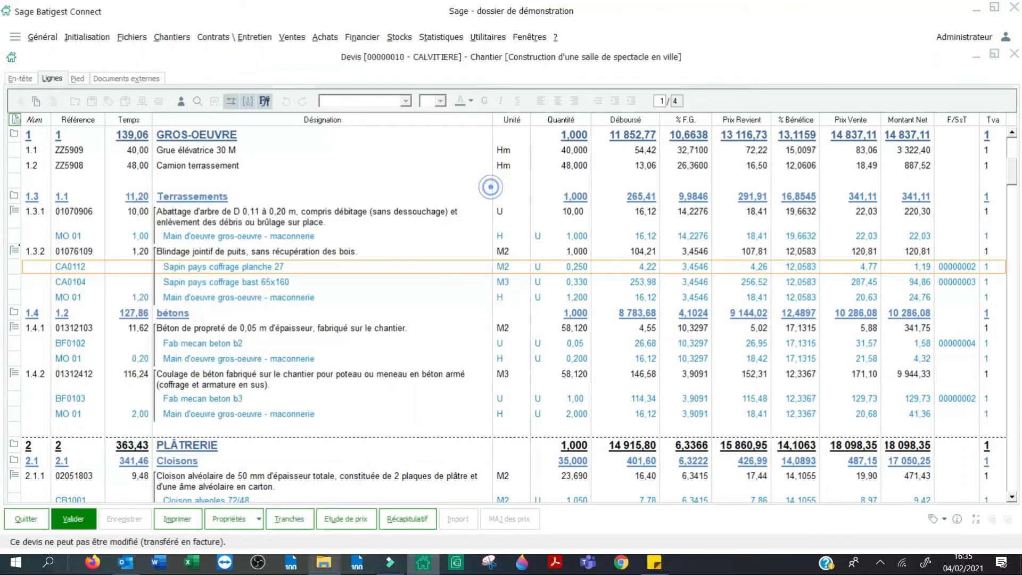
Preview the quote with the Récapitulatif de devis print layout and view its cost, margin and total tables
left_click(177, 519)
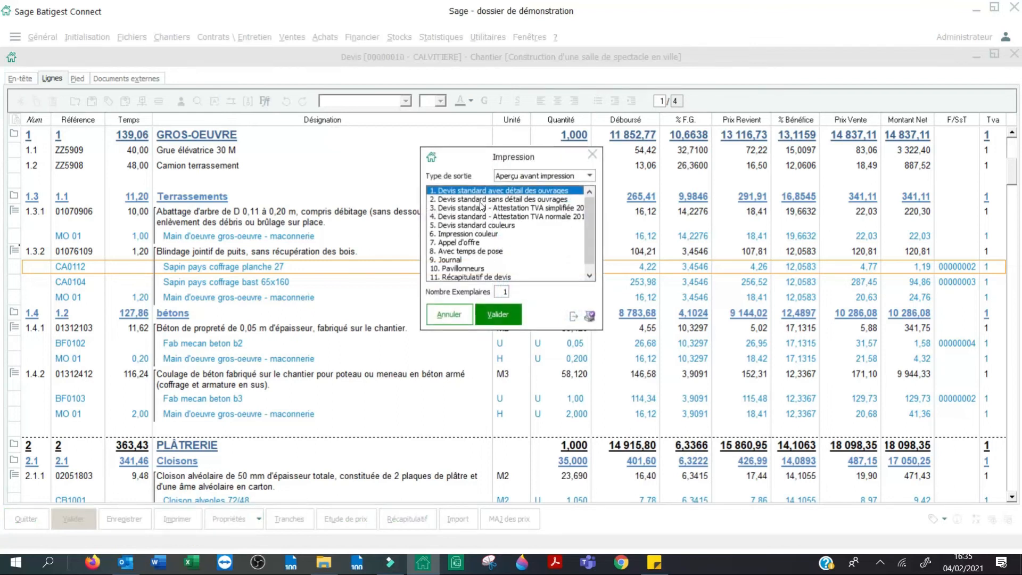
left_click(486, 207)
scroll(484, 234, "down", 1)
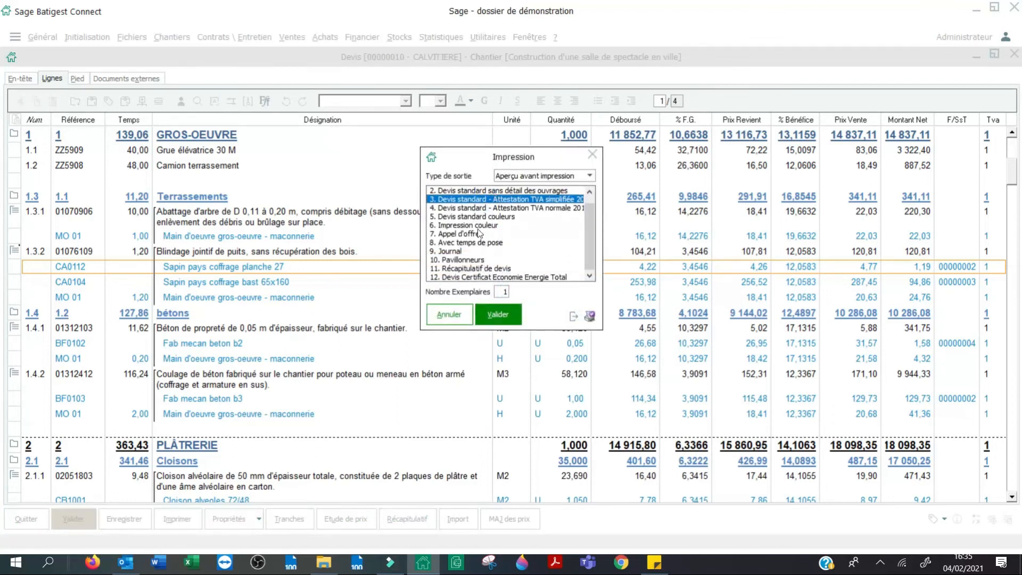
left_click(480, 269)
left_click(498, 314)
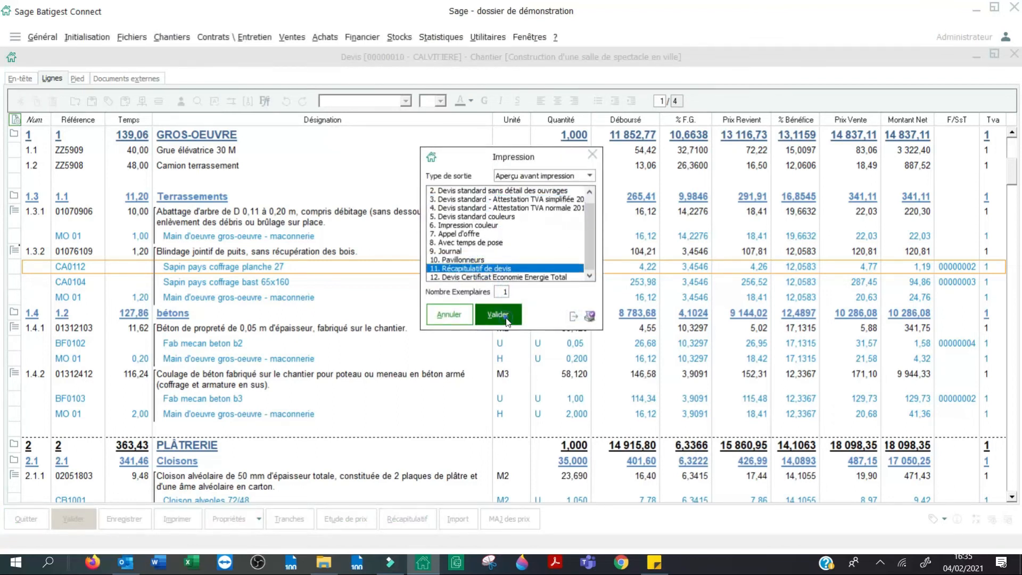
scroll(584, 333, "down", 2)
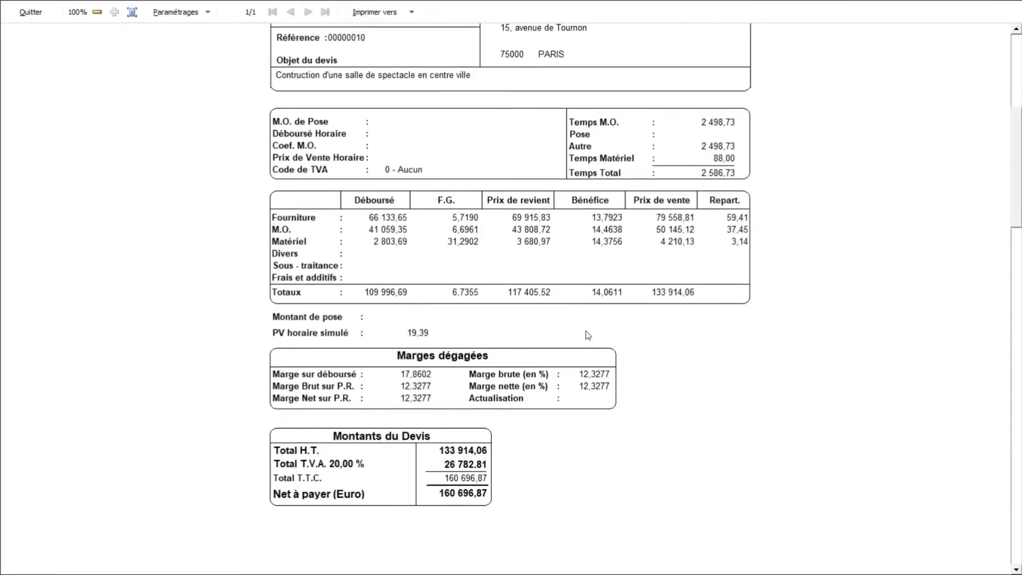
scroll(423, 259, "up", 1)
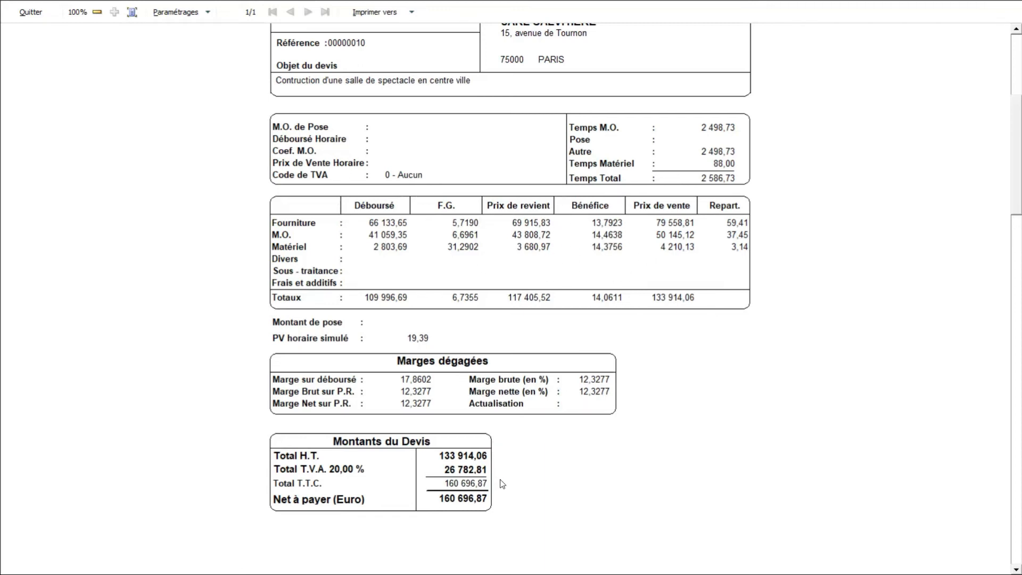
Finish viewing the quote summary preview and close it, check the quote's header (En-tête), and close the quote
scroll(534, 336, "up", 2)
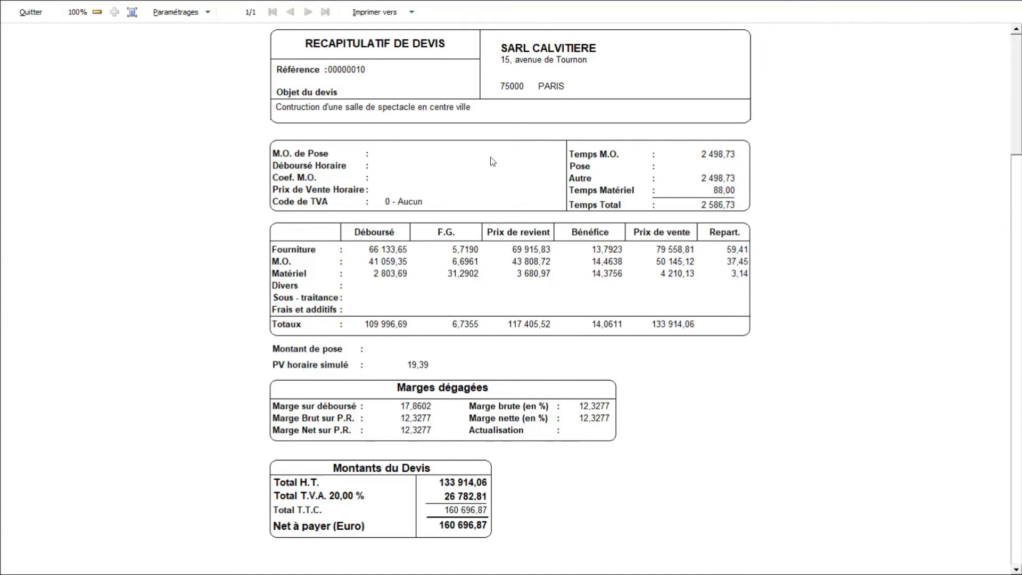
left_click(18, 15)
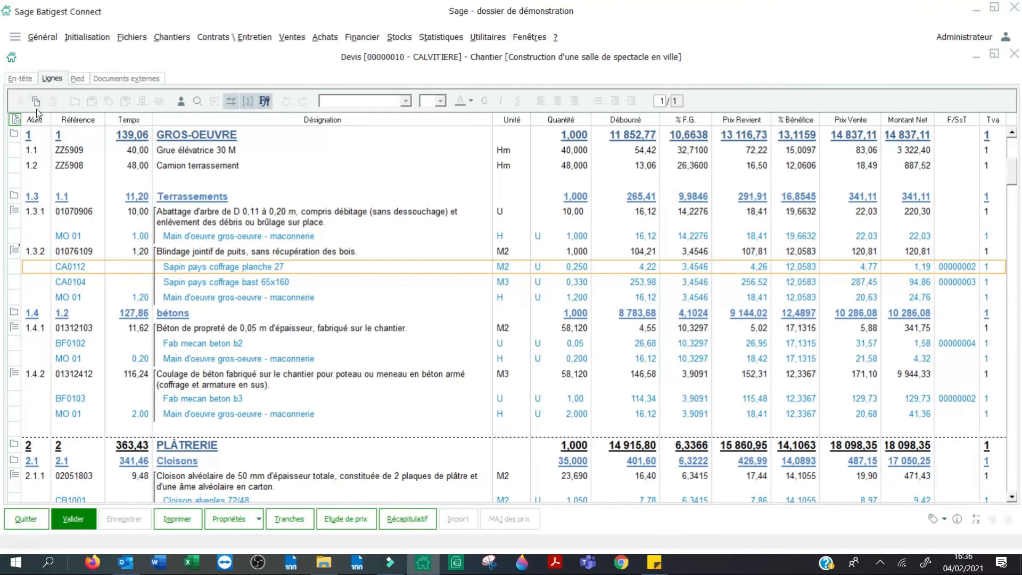
left_click(20, 78)
left_click(89, 126)
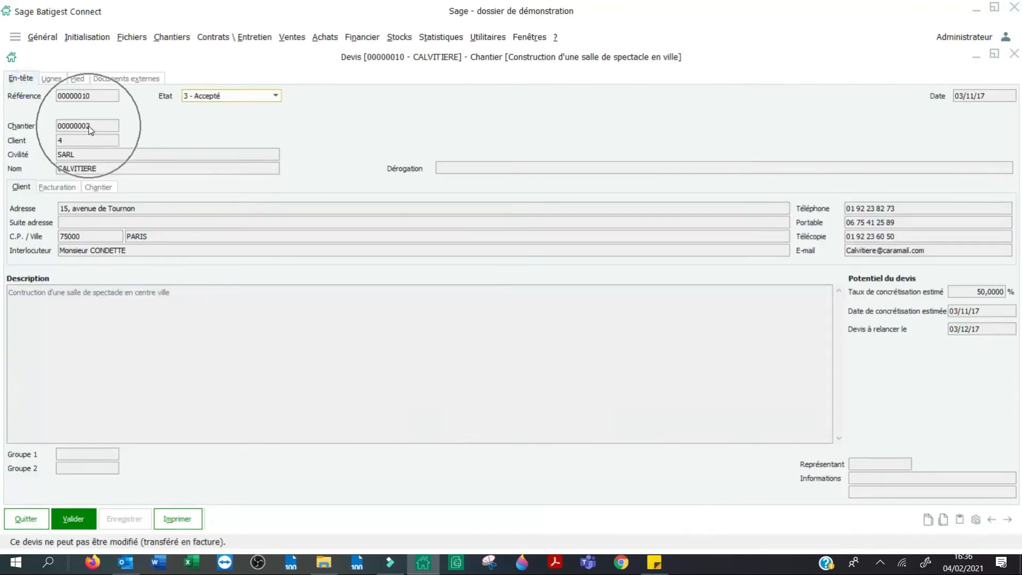
left_click(46, 526)
Review the destination documents offered for transferring the selected CALVITIERE quote, and leave without transferring it
left_click(239, 93)
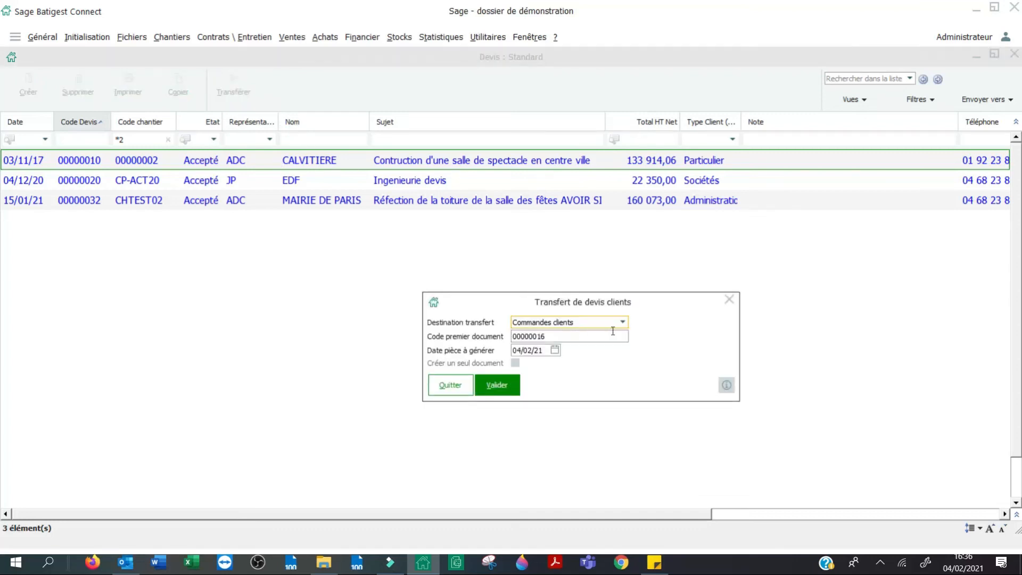
left_click(622, 322)
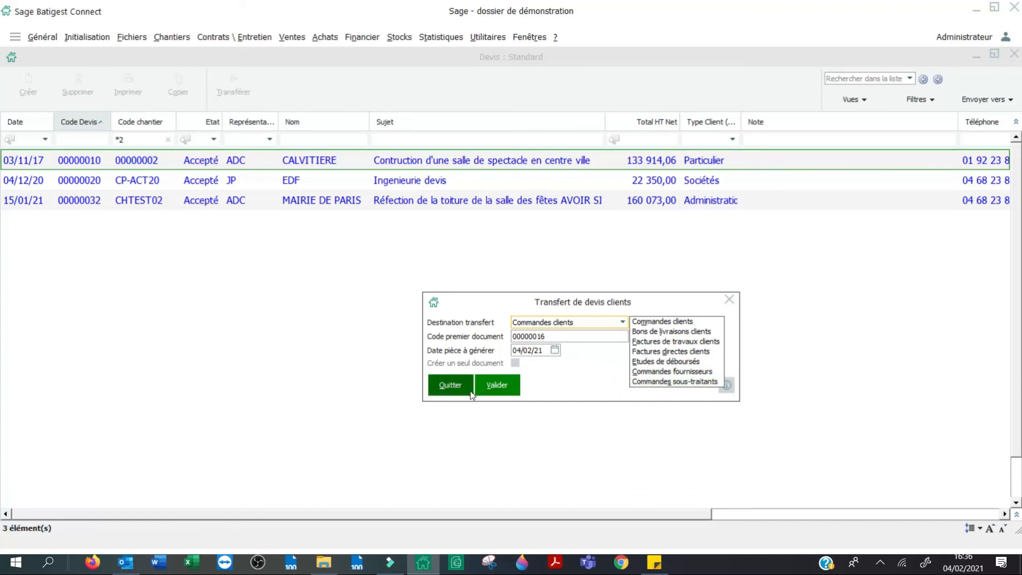
left_click(450, 392)
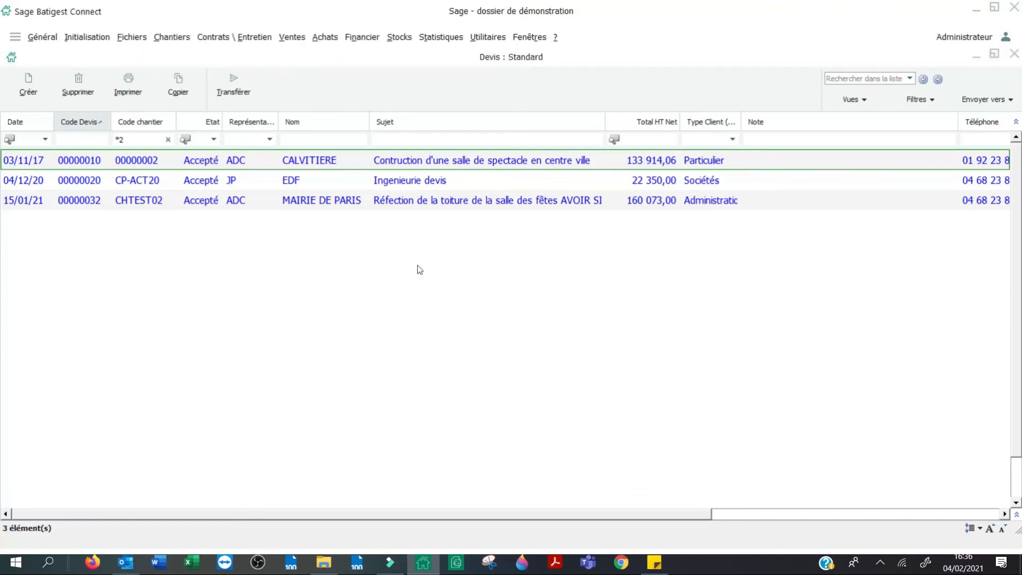
key("ctrl")
key("ctrl")
left_click(233, 85)
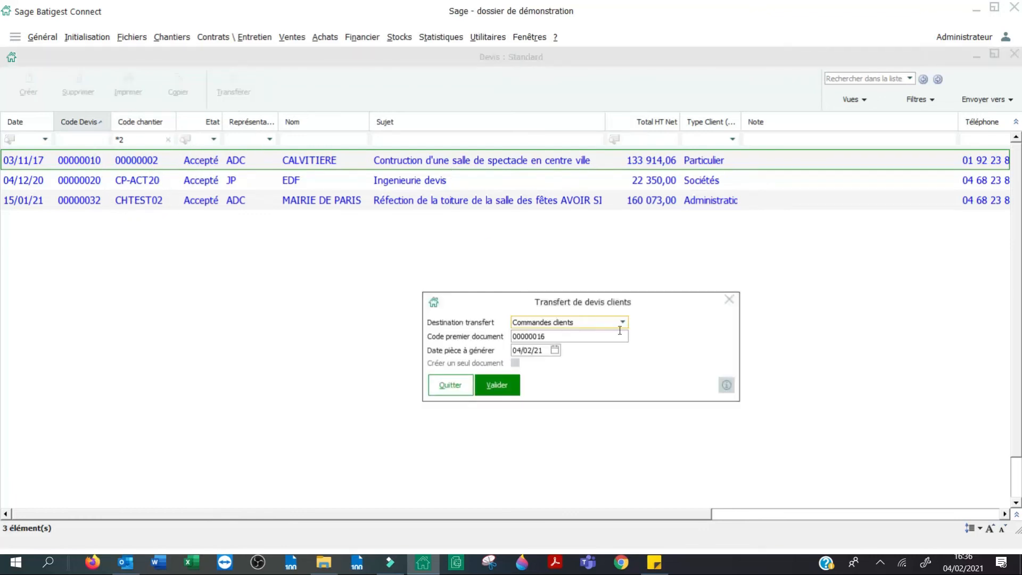
left_click(622, 322)
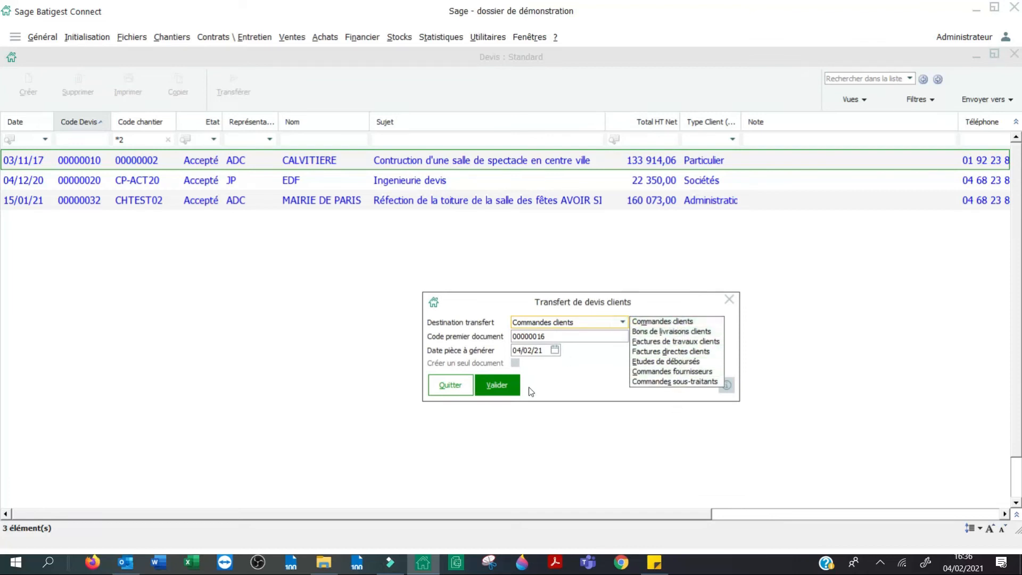
left_click(450, 385)
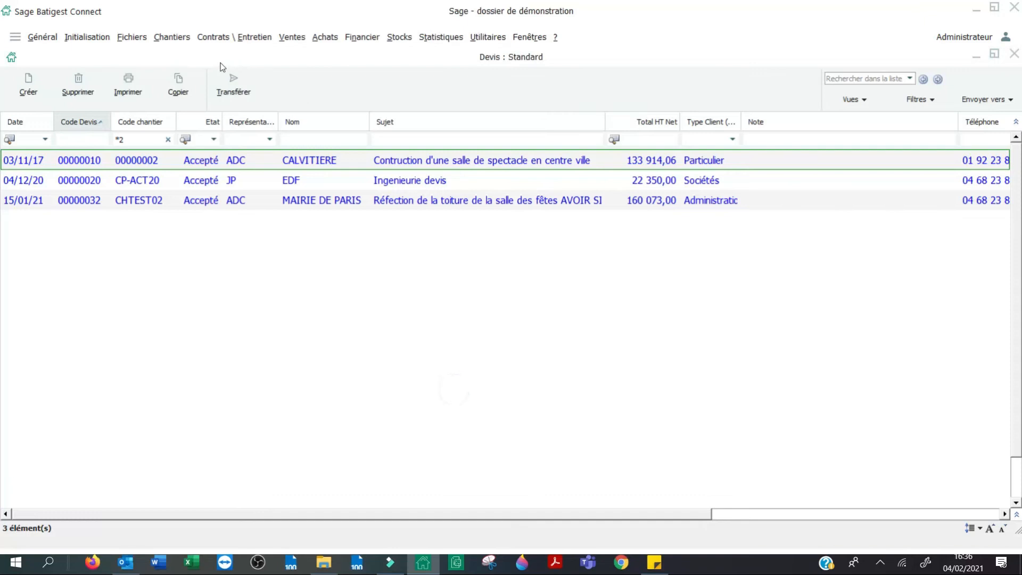
left_click(171, 36)
mouse_move(219, 223)
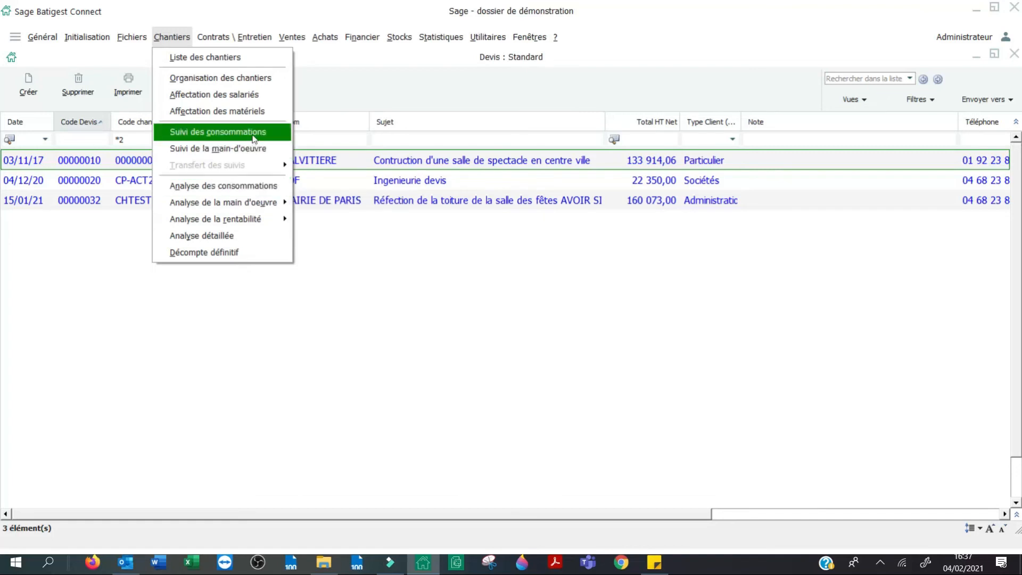
left_click(390, 94)
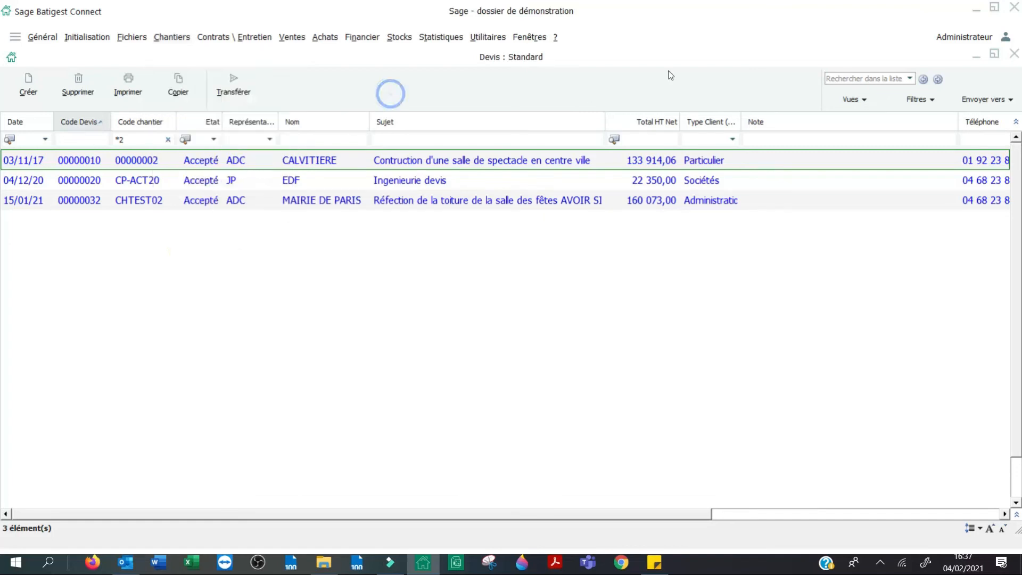
Open the customer invoices list (Factures clients) and filter Code chantier with *2
left_click(292, 37)
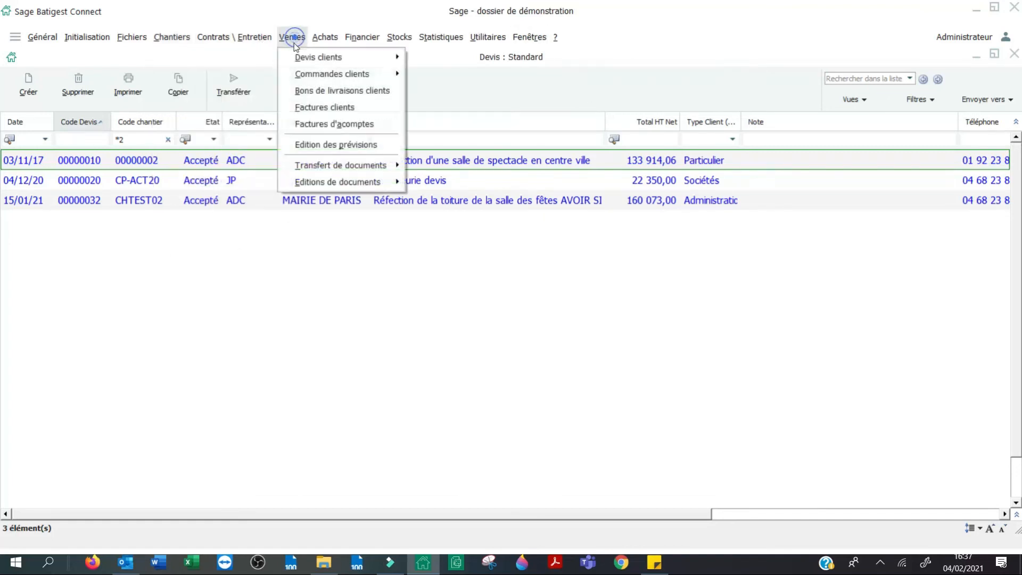
left_click(336, 108)
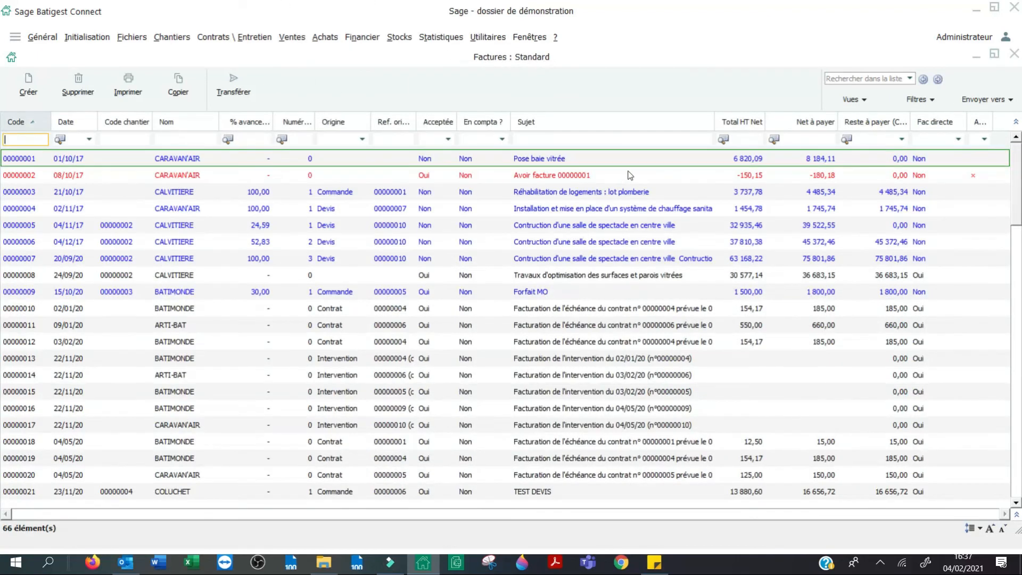
left_click(113, 137)
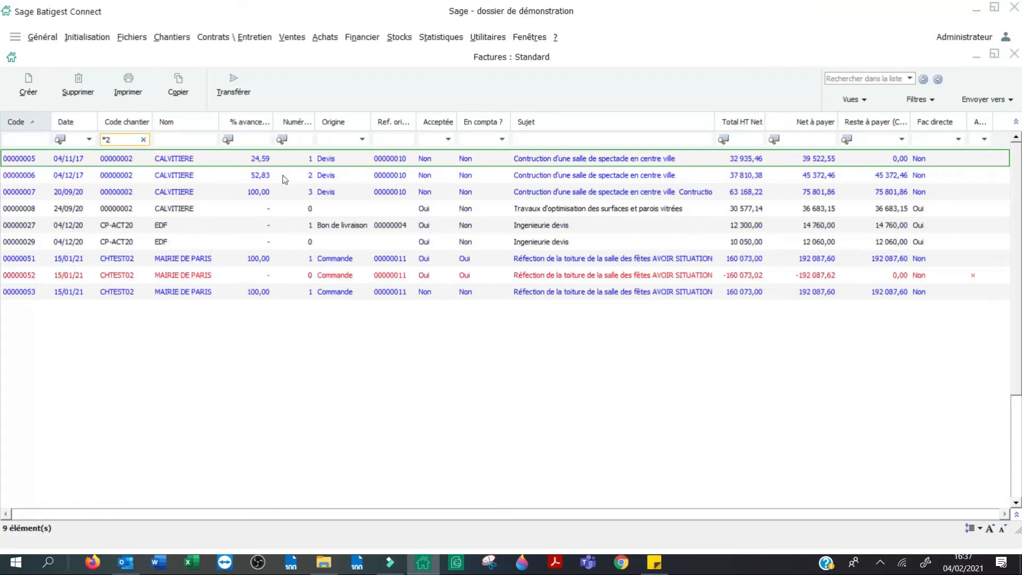
Widen the Numéro d'ordre column to show its full title, and review the order numbers and progress percentages of the CALVITIERE invoices
left_click(261, 175)
left_click(259, 191)
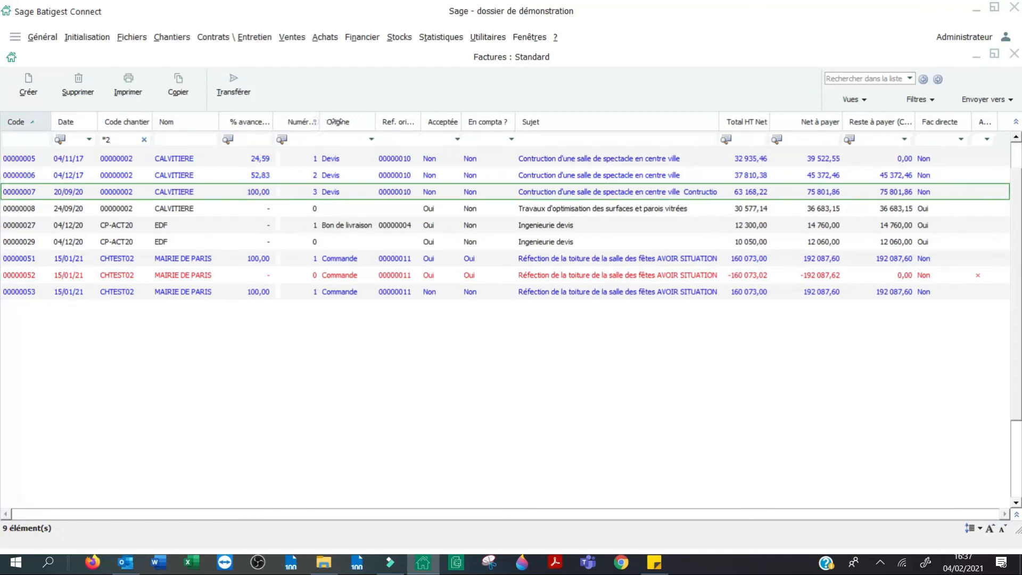
double_click(315, 124)
left_click(329, 155)
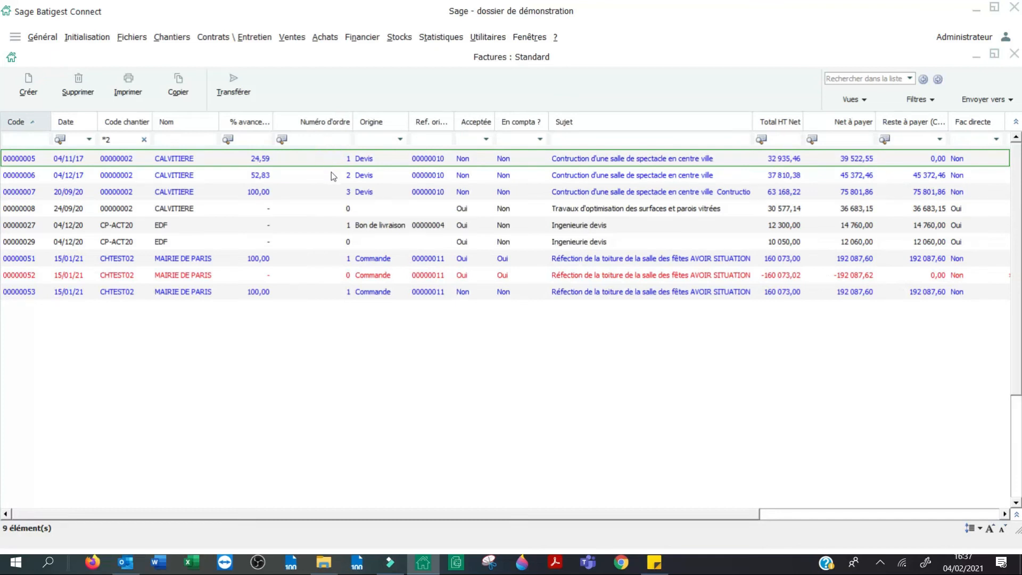
left_click(331, 176)
left_click(331, 192)
left_click(260, 161)
left_click(258, 158)
left_click(259, 192)
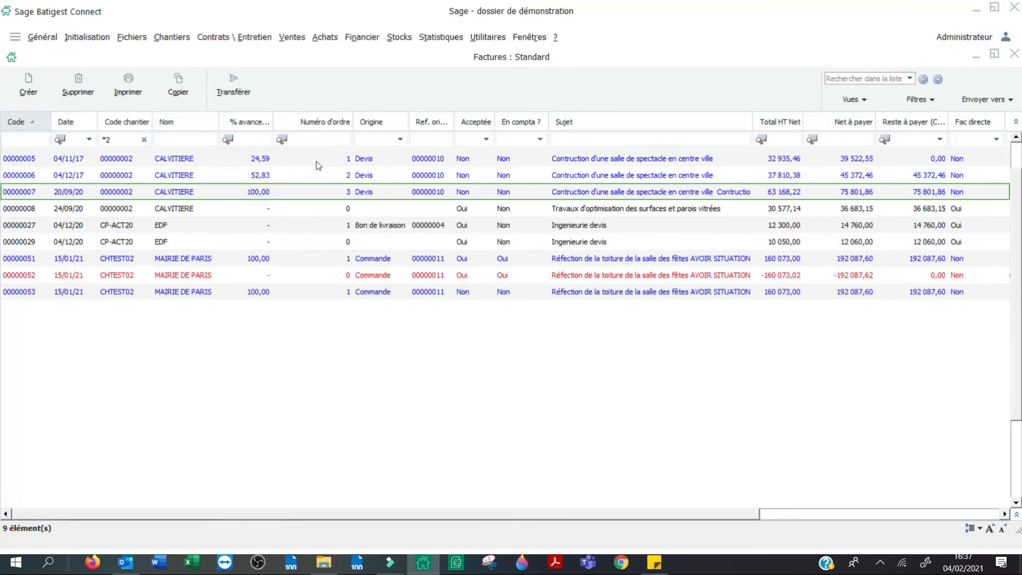
Preview CALVITIERE's third progress invoice with the Avancement de facturation layout, and review the line progress through to the last page
left_click(128, 84)
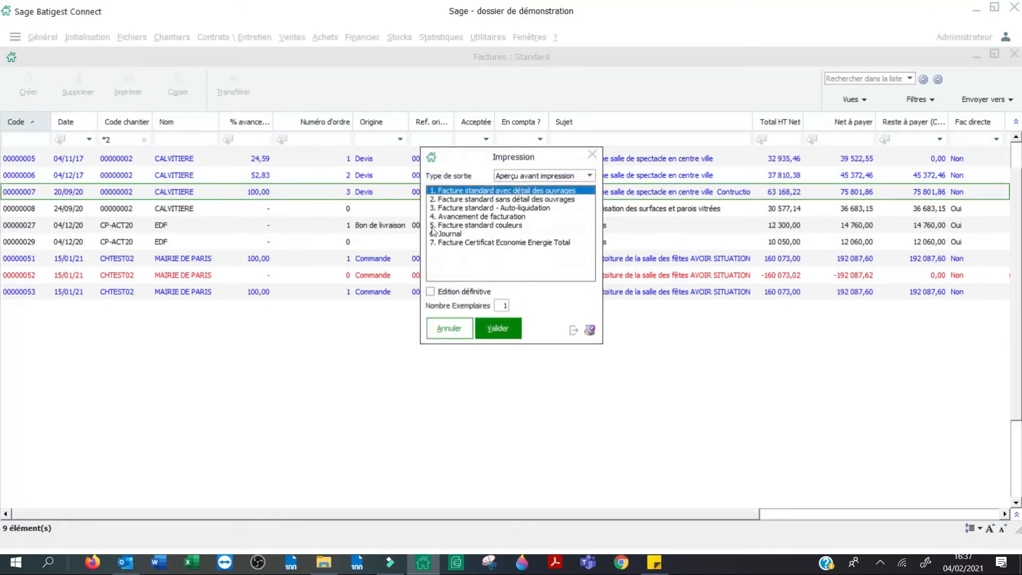
left_click(525, 215)
left_click(498, 328)
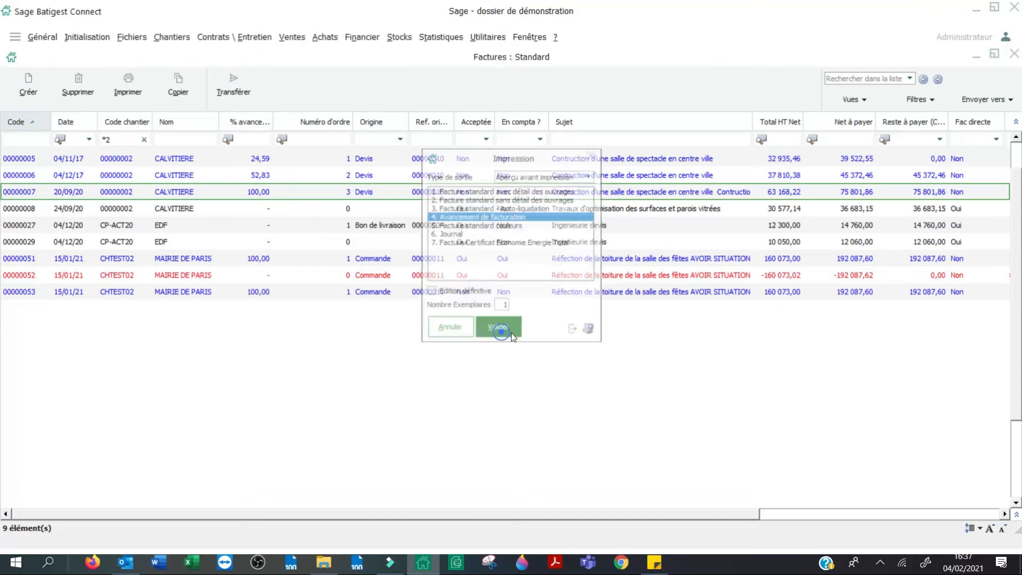
scroll(502, 229, "down", 3)
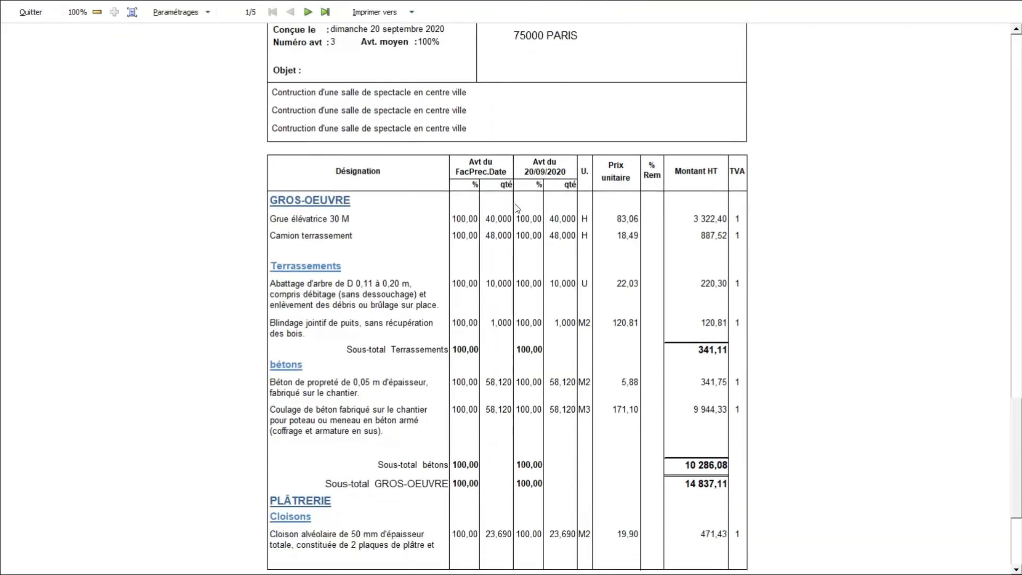
scroll(510, 206, "down", 1)
left_click(308, 12)
left_click(325, 11)
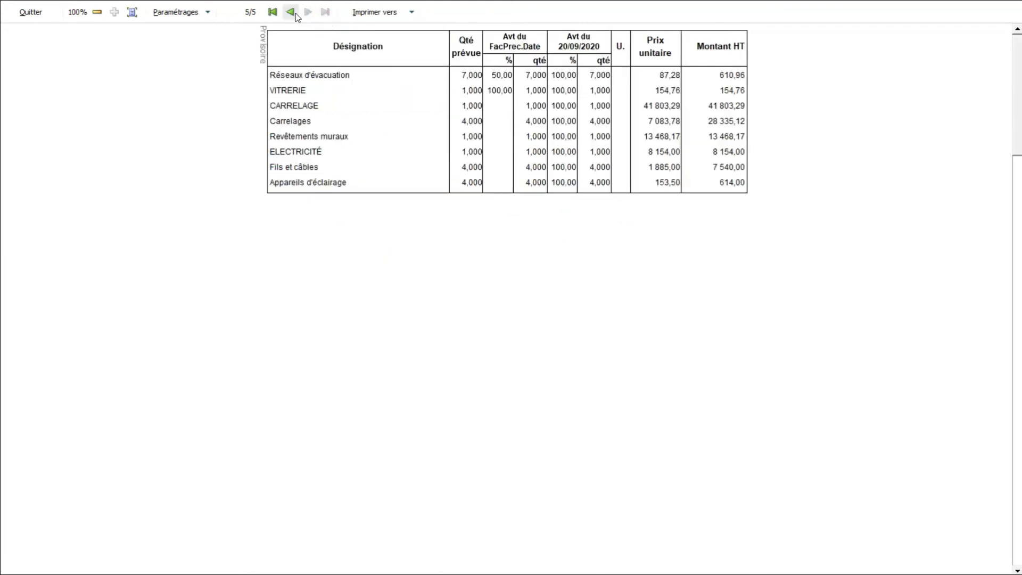
Examine the work total, deducted situations, net payable and retention amounts on the preview's page 4, and close the preview
left_click(292, 13)
left_click(533, 220)
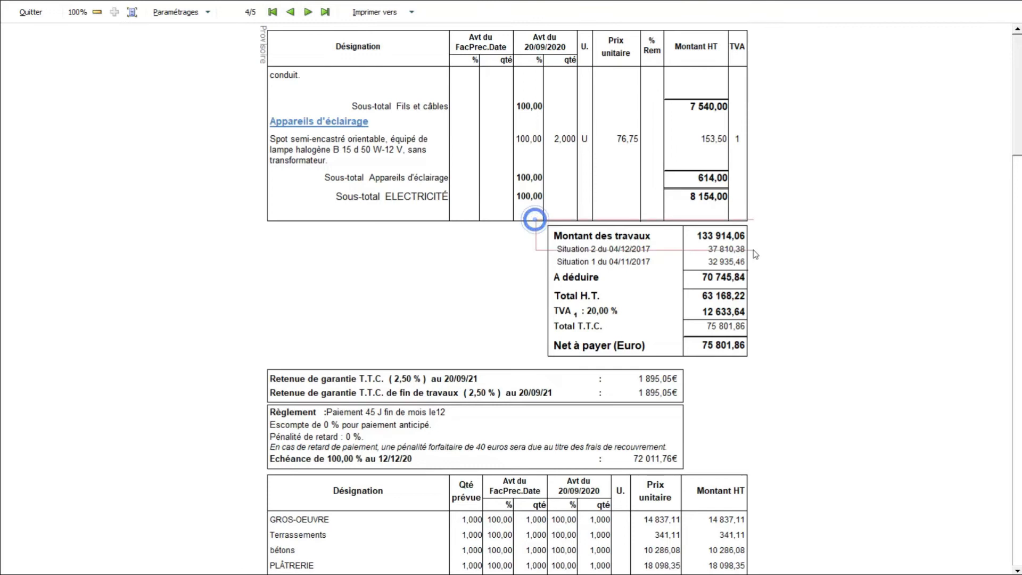
left_click(544, 248)
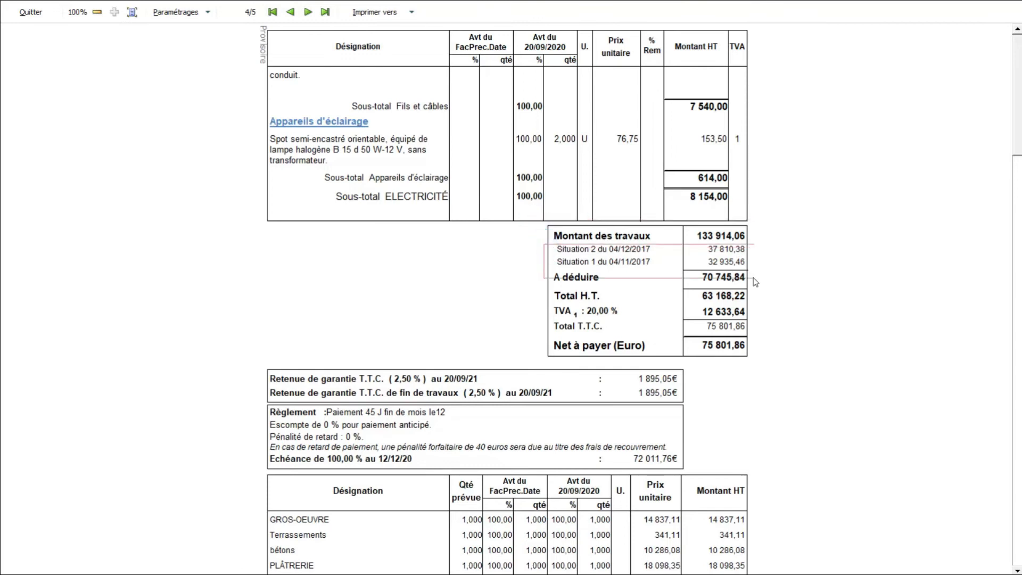
left_click_drag(553, 292, 755, 369)
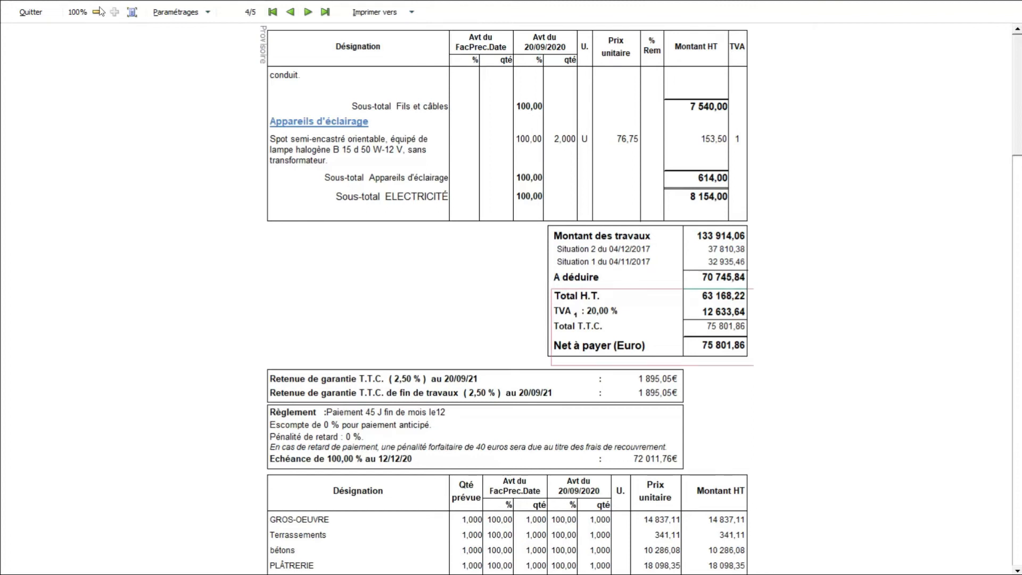
left_click_drag(242, 359, 747, 416)
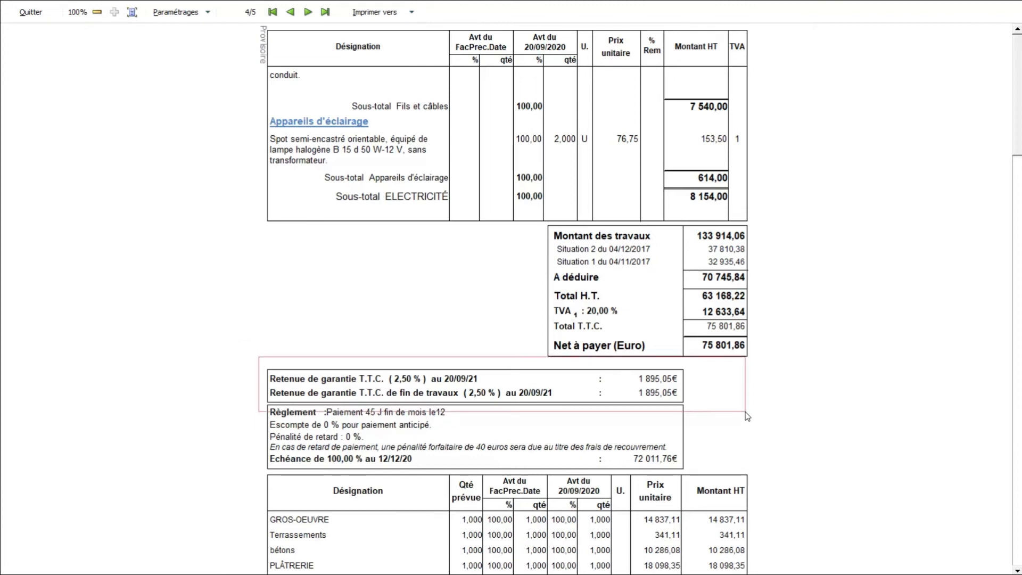
left_click(16, 16)
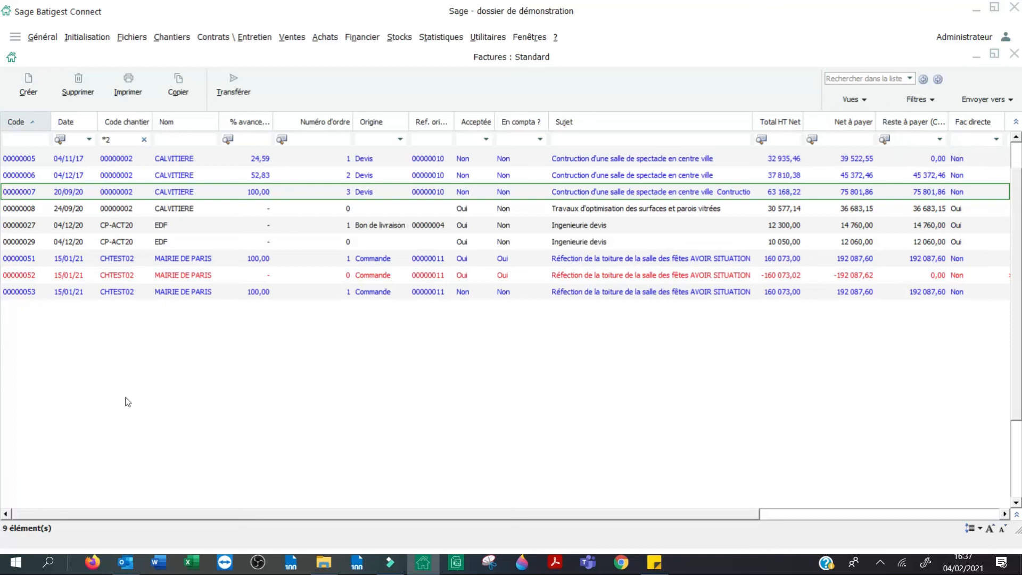
View the Financier commands, and close the invoices and quotes lists to return to the home page
left_click(357, 39)
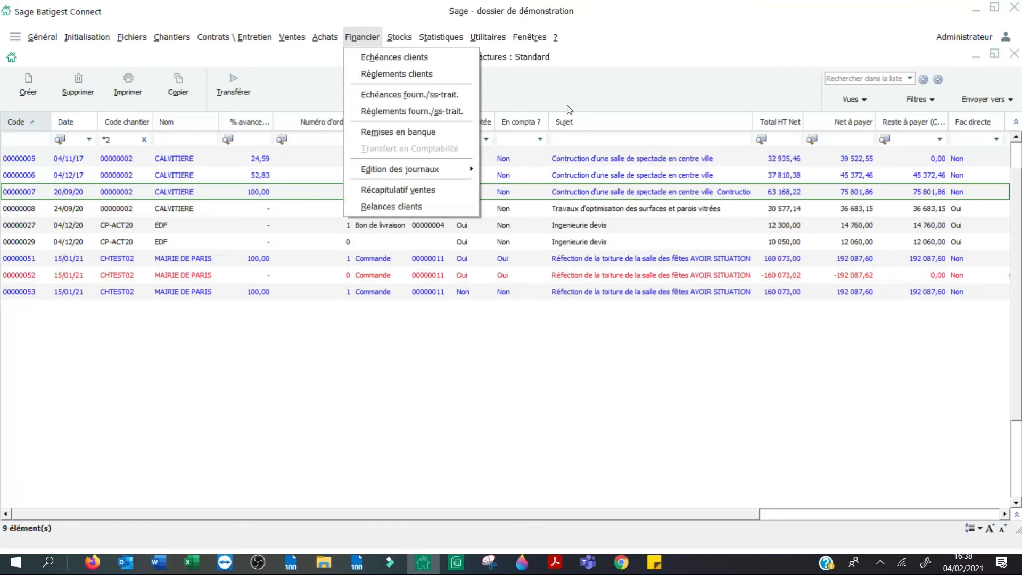
key("Escape")
key("Escape")
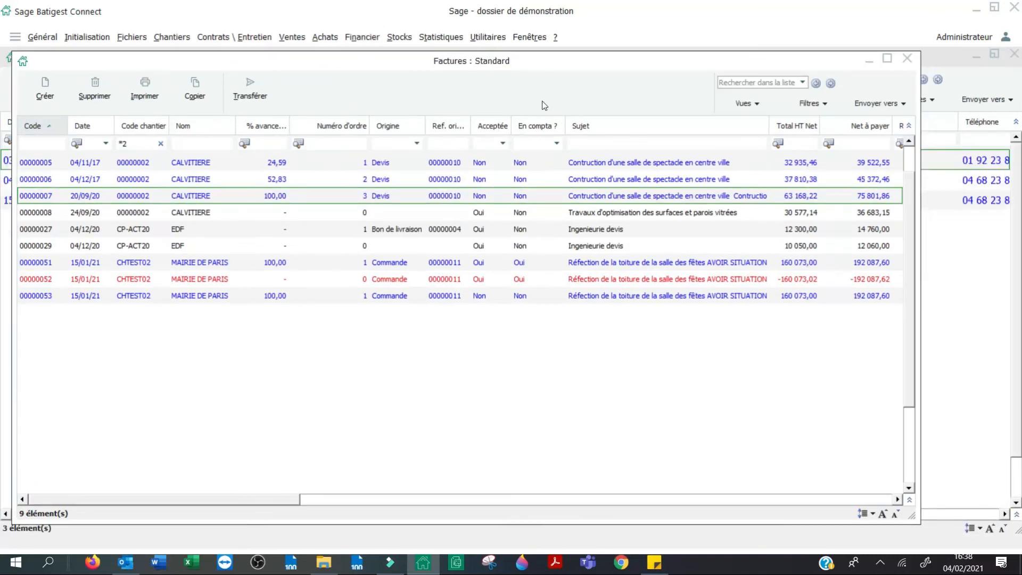
key("Escape")
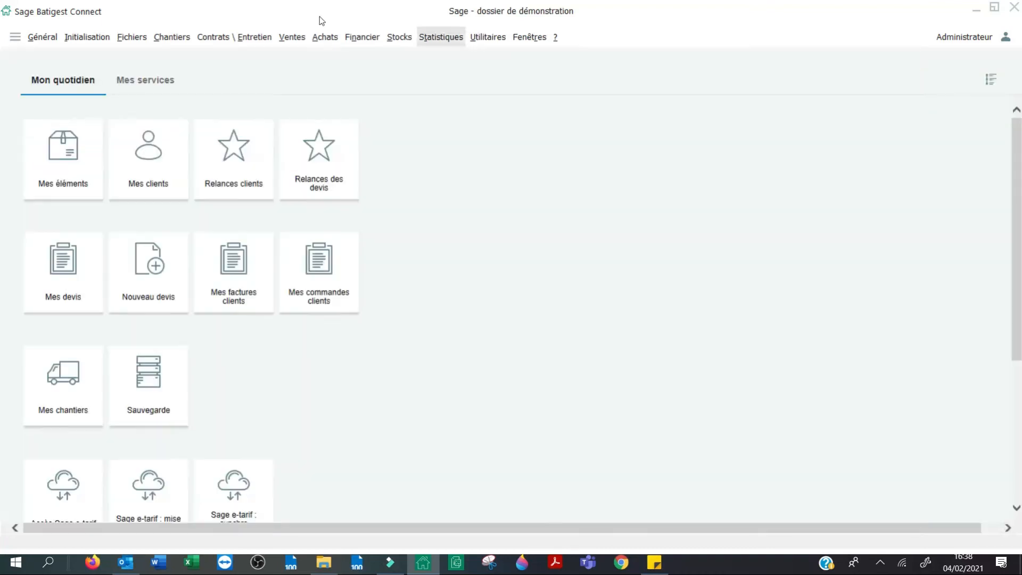
Open the supplier orders list (Commandes fournisseurs)
left_click(330, 38)
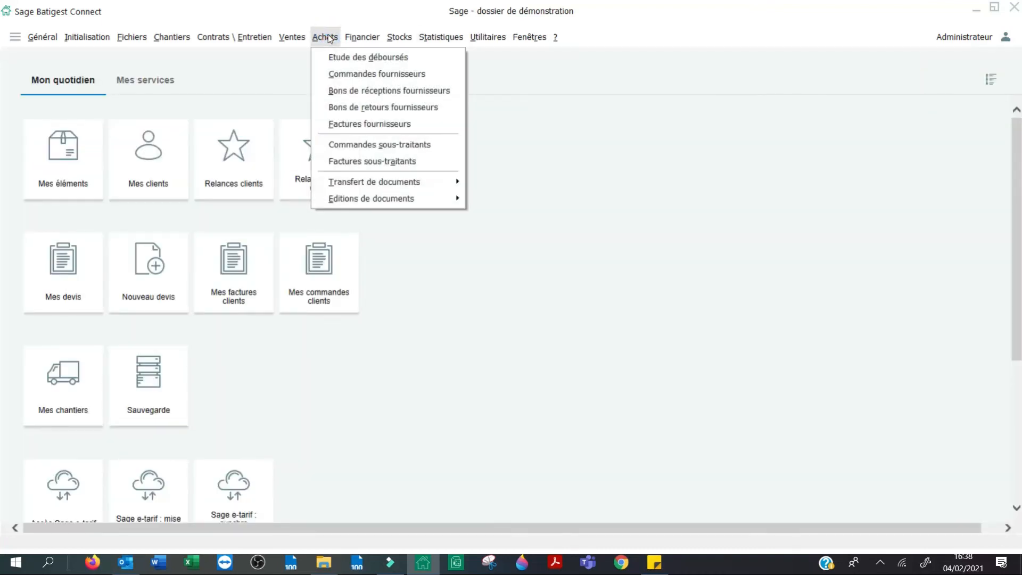
left_click(351, 76)
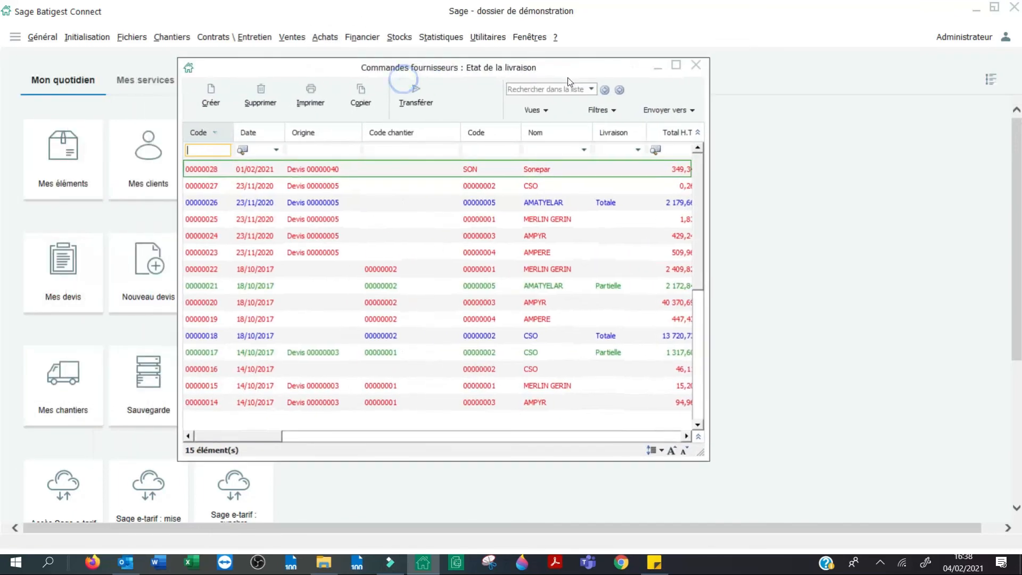
left_click(283, 38)
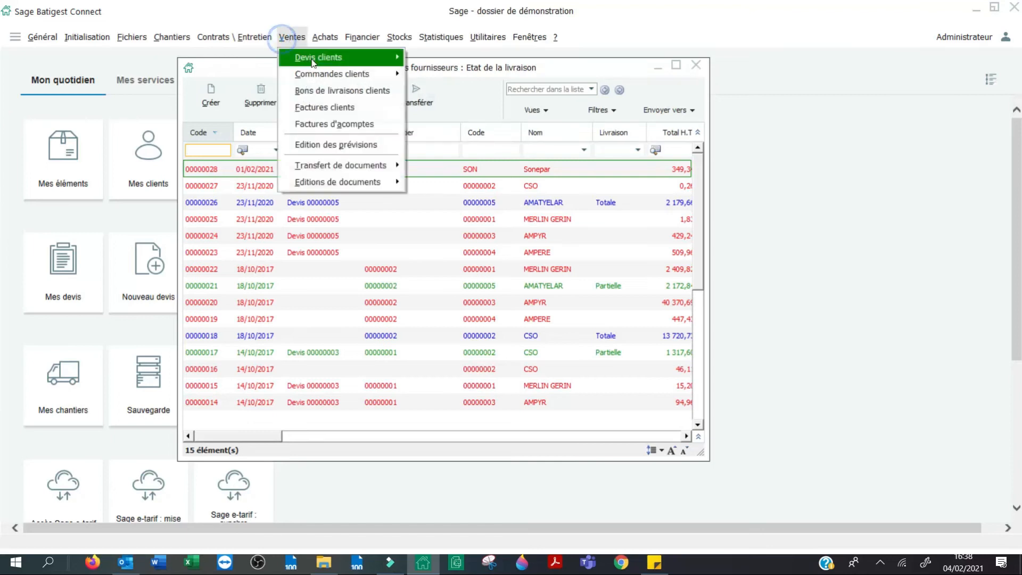
mouse_move(397, 58)
left_click(633, 79)
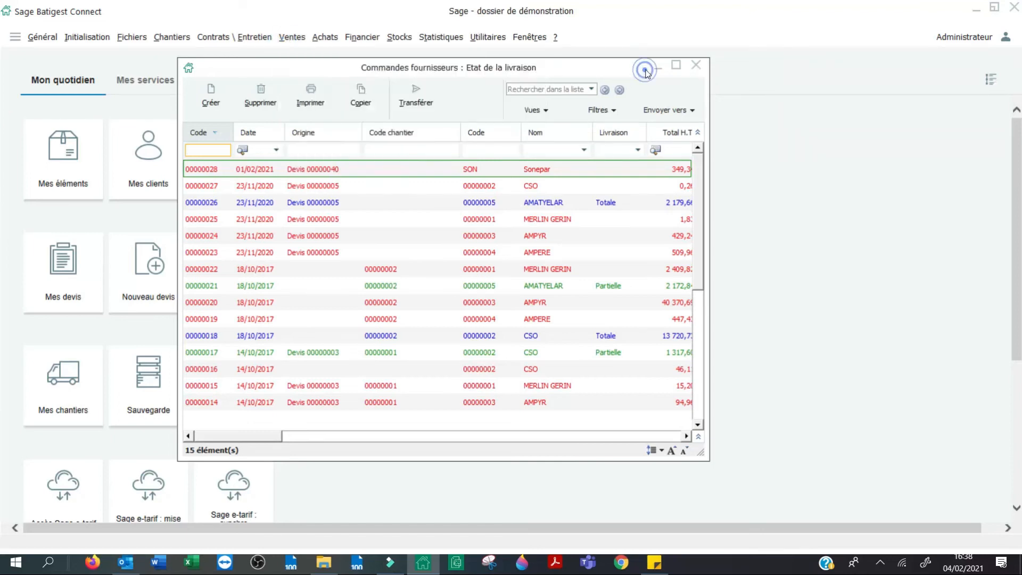
Compare the origin and delivery status of several supplier orders, including undelivered, fully delivered and partially delivered ones
left_click(334, 187)
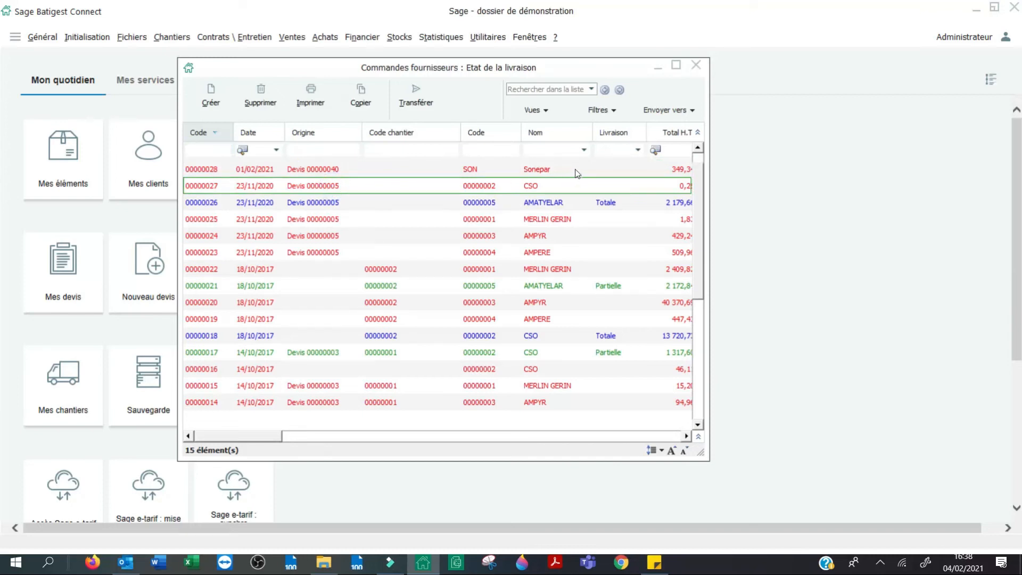
left_click(613, 171)
left_click(553, 203)
left_click(607, 290)
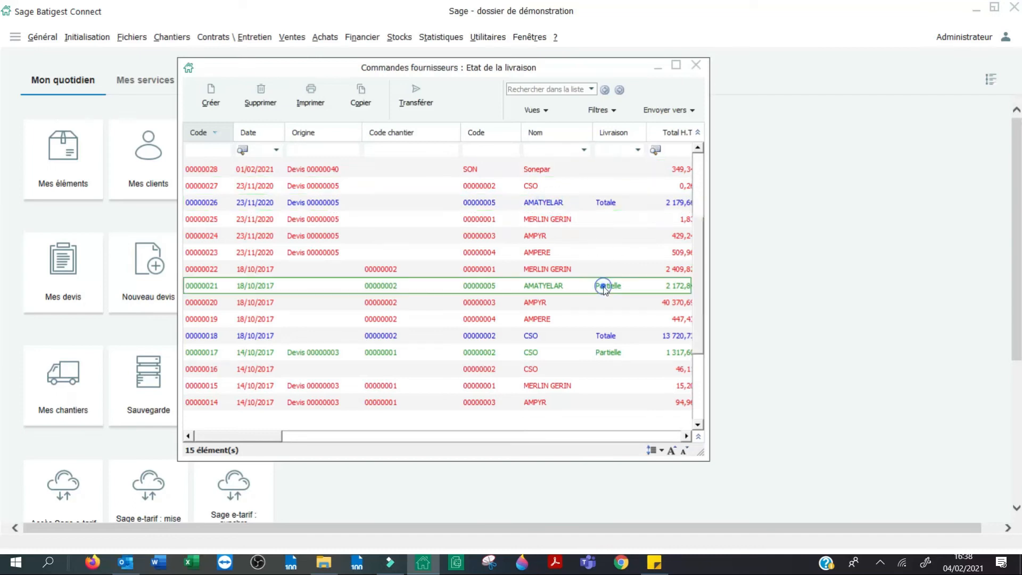
Preview the CSO supplier order dated 23/11/2020 with the Commande layout, examine its supplier details and item line, and close the preview
left_click(294, 185)
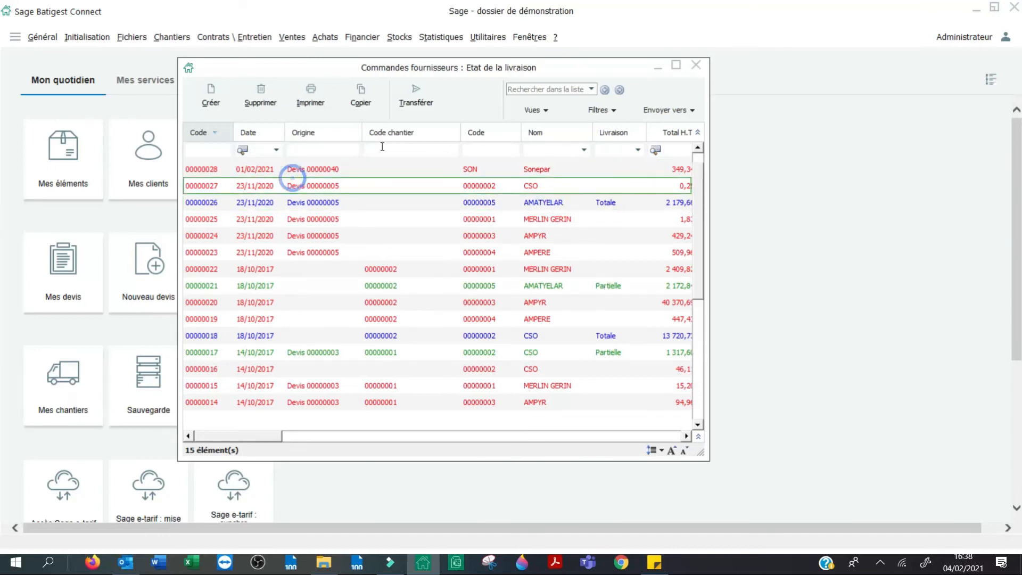
left_click(310, 97)
left_click(498, 314)
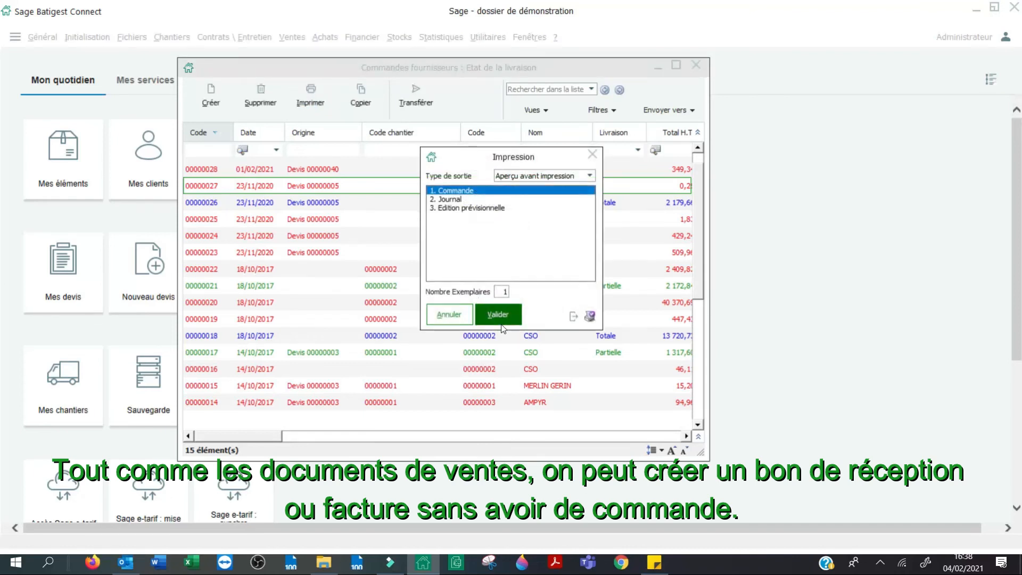
scroll(525, 257, "down", 3)
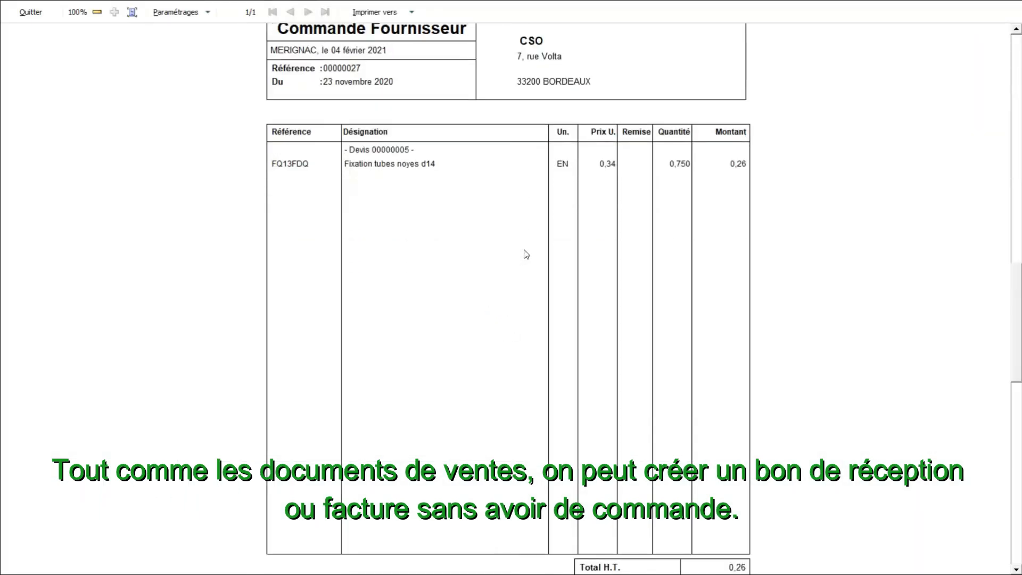
scroll(529, 257, "up", 2)
scroll(528, 258, "up", 1)
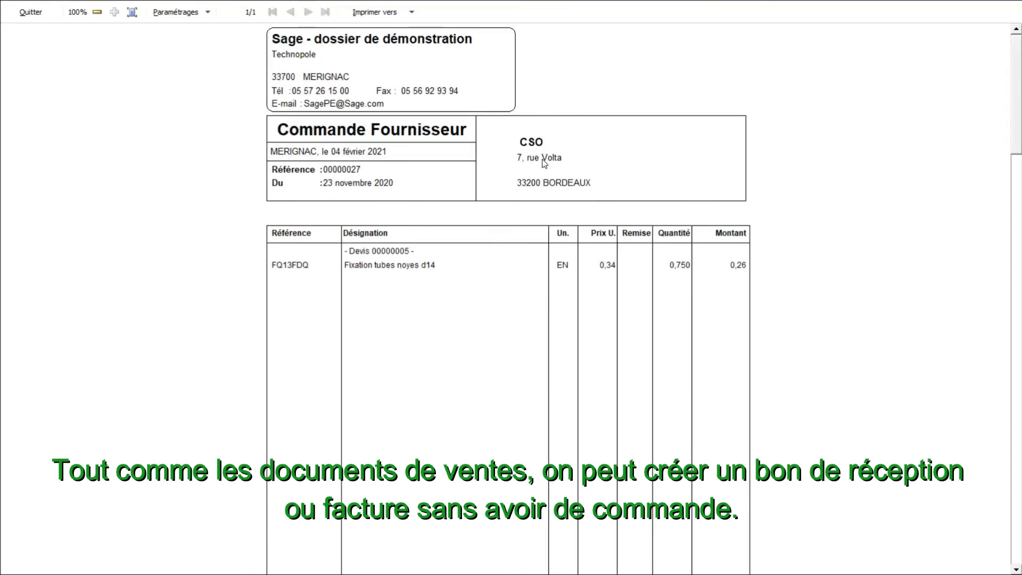
left_click(336, 265)
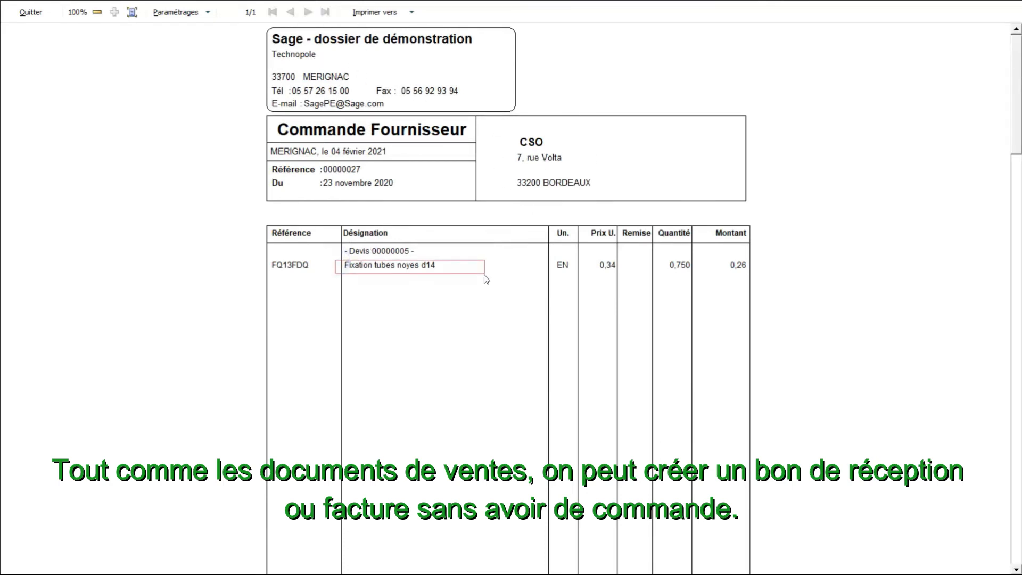
left_click(30, 14)
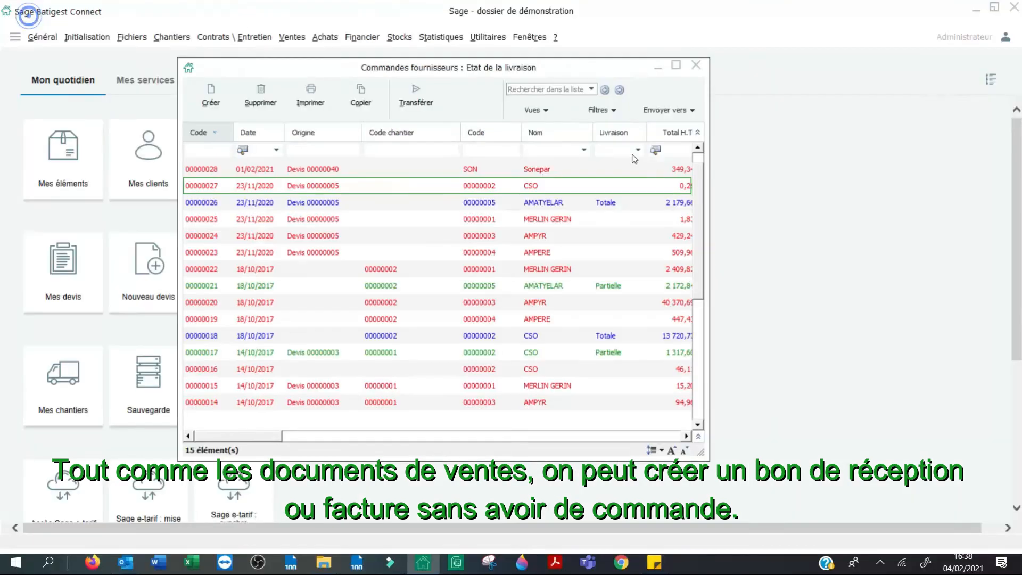
Examine the transfer destinations offered for the CSO supplier order, leave the transfer without running it, and close the orders list
left_click(413, 104)
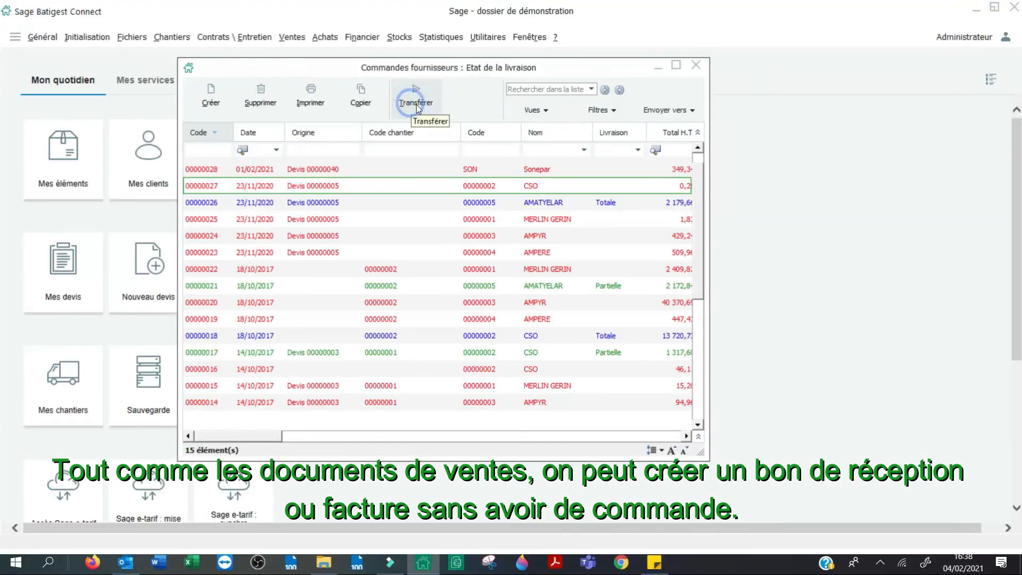
left_click(627, 323)
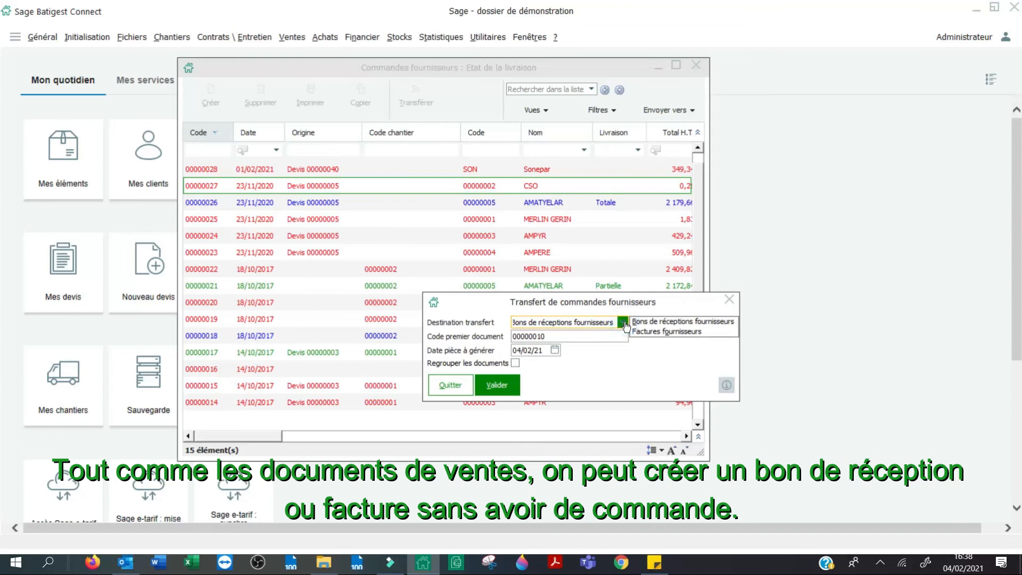
left_click(650, 323)
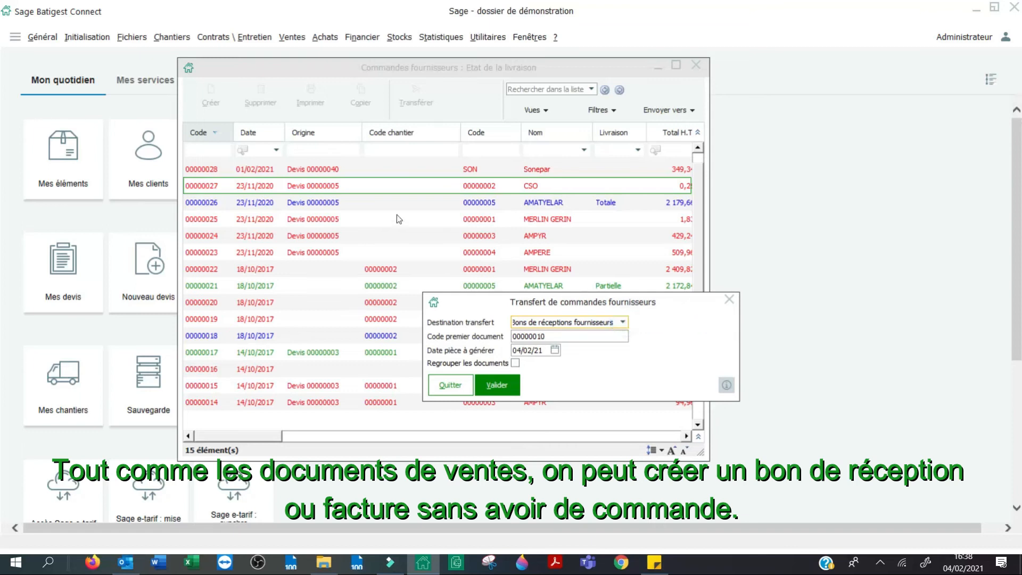
left_click(623, 322)
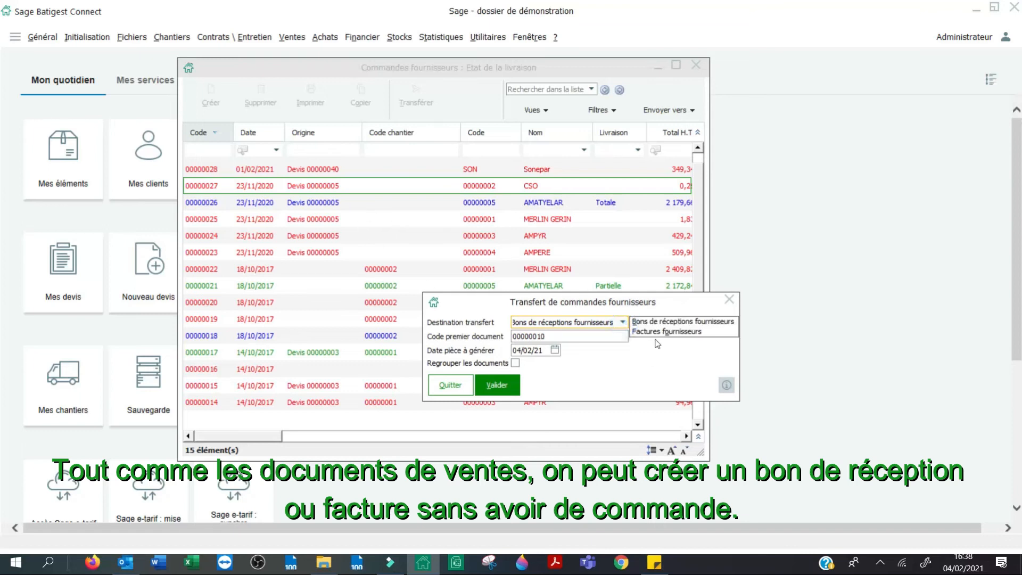
left_click(730, 300)
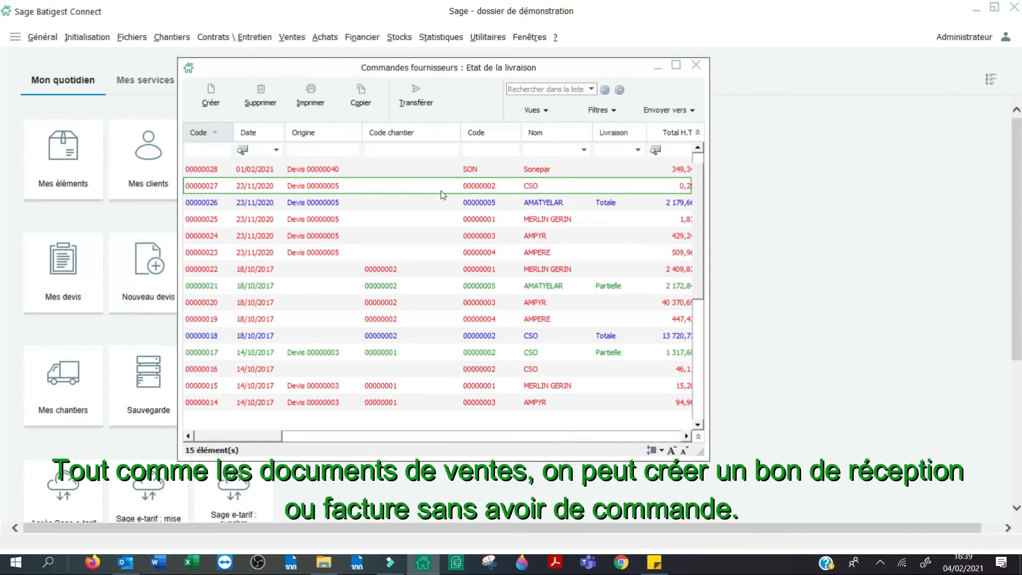
left_click(696, 65)
left_click(172, 37)
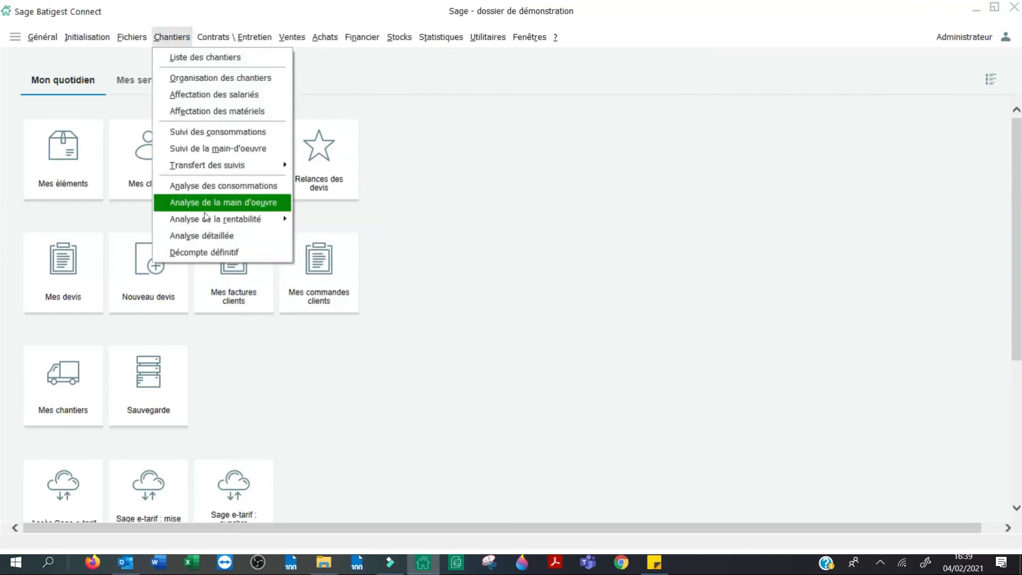
mouse_move(243, 208)
left_click(501, 158)
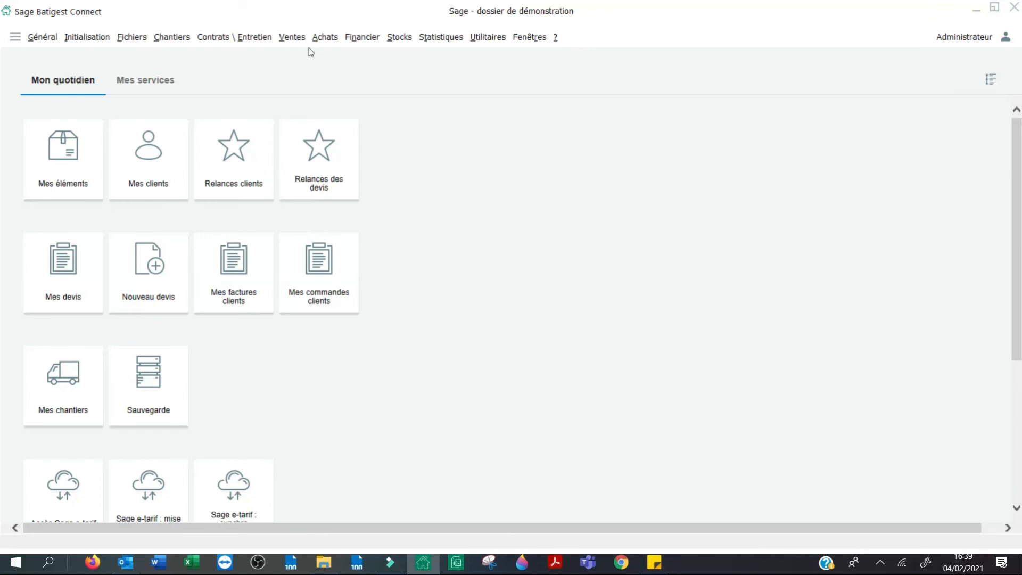
Open the maintenance contracts list and look through several contracts, ending on ARTI-BAT's boiler maintenance contract subscribed on 09/11/2015
left_click(231, 46)
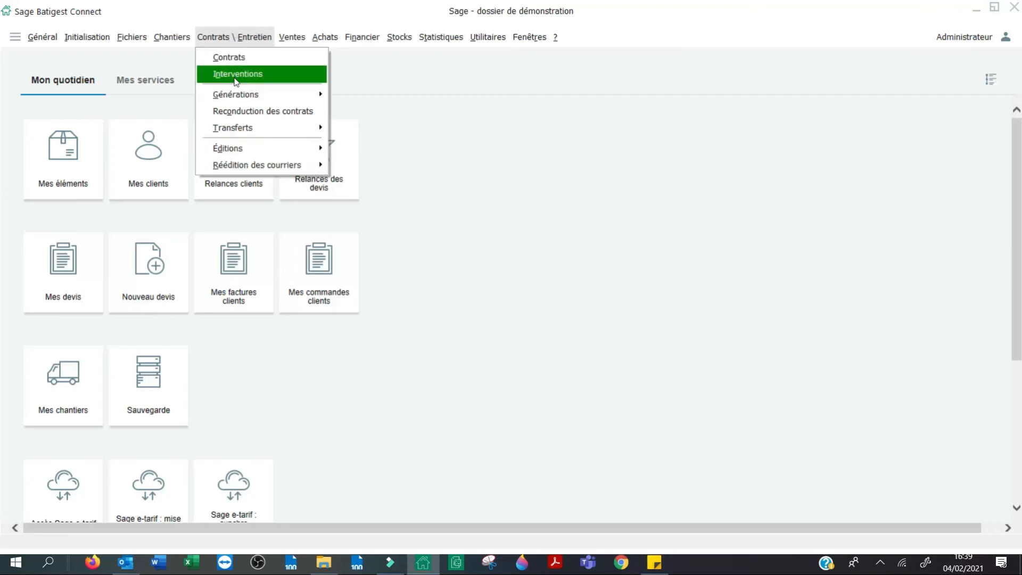
left_click(230, 57)
left_click(275, 186)
left_click(282, 218)
left_click(288, 251)
left_click(307, 204)
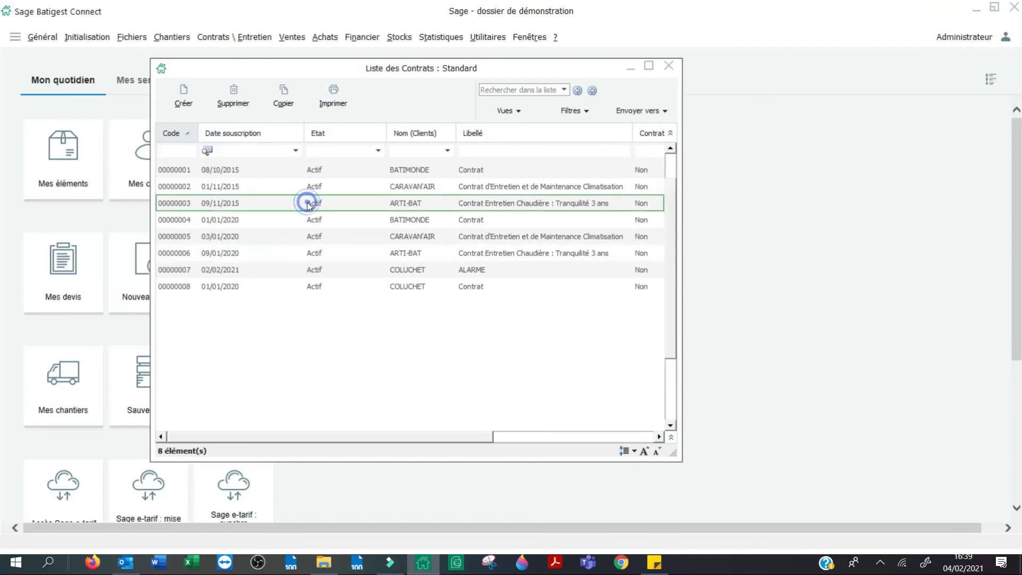
View the generation commands available for contracts: contract invoicing, interventions to carry out and mailing actions
left_click(208, 36)
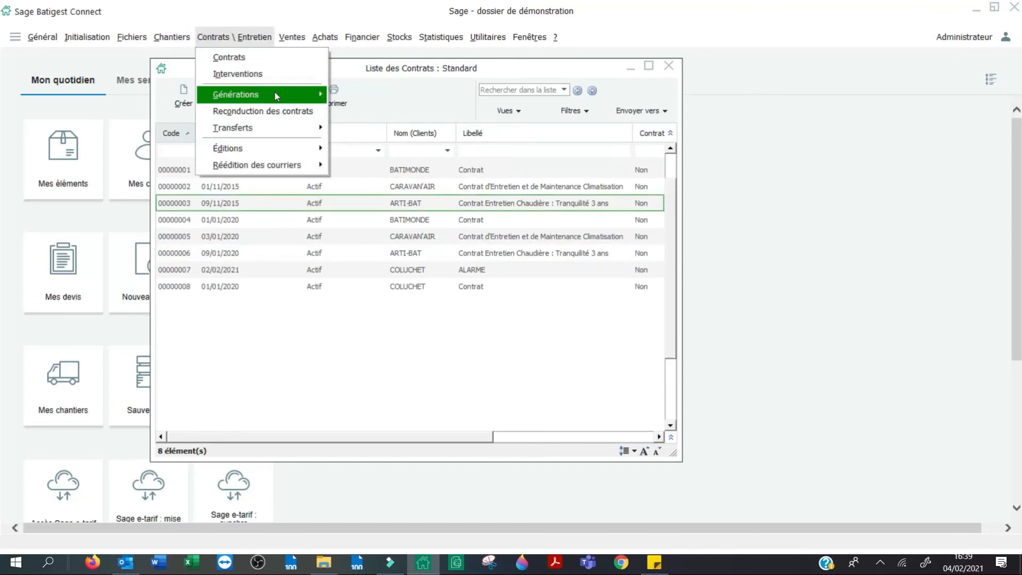
mouse_move(275, 93)
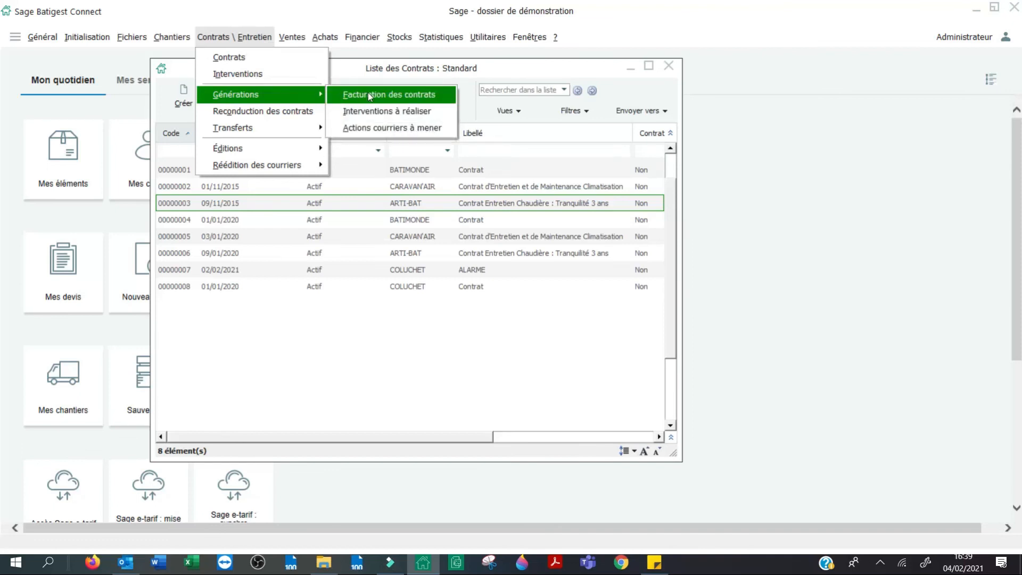
left_click(427, 209)
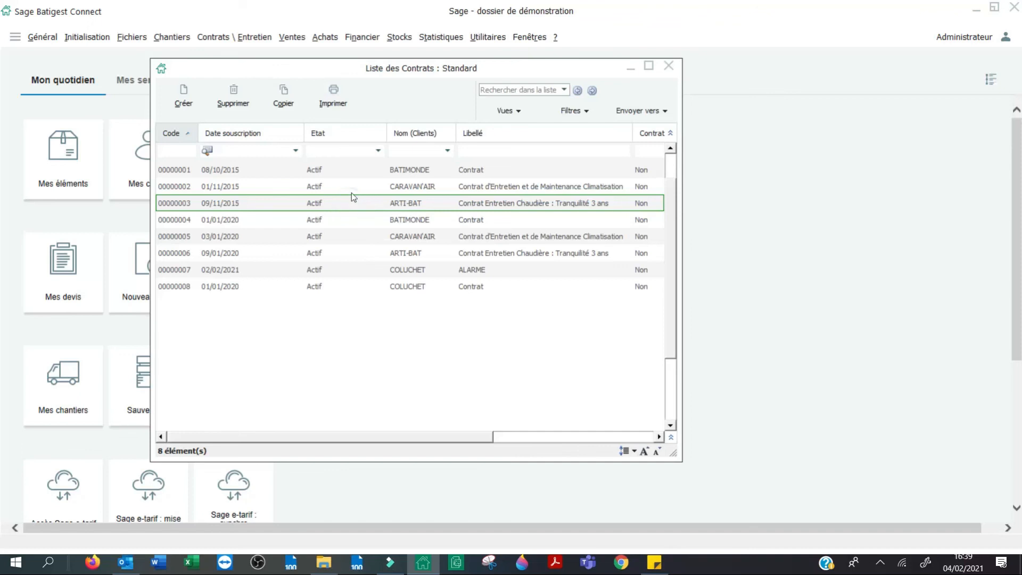
Preview ARTI-BAT's boiler maintenance contract with the Détaillée layout, examine its clauses and payment conditions, and return to the home page
left_click(316, 107)
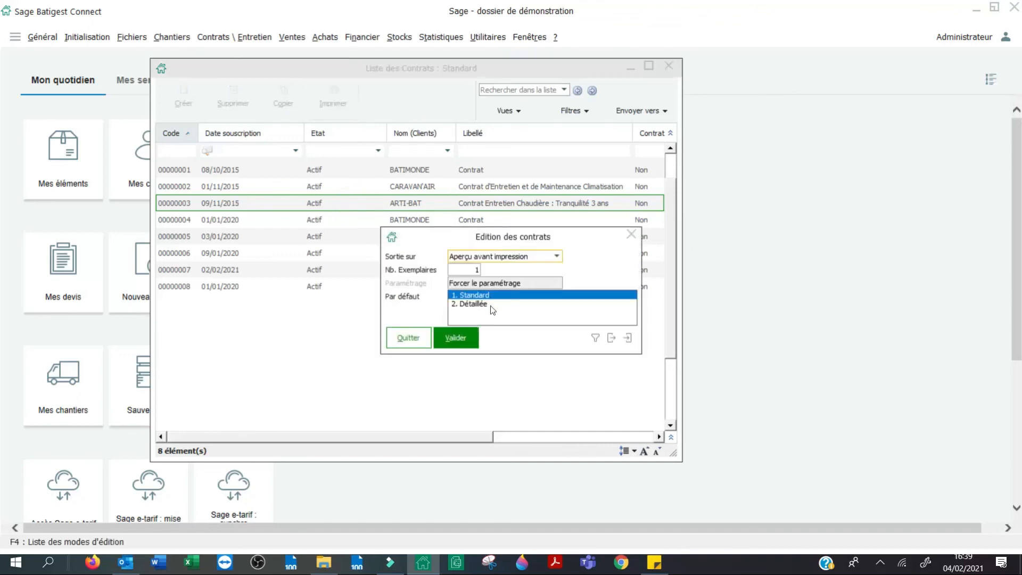
left_click(491, 304)
left_click(478, 340)
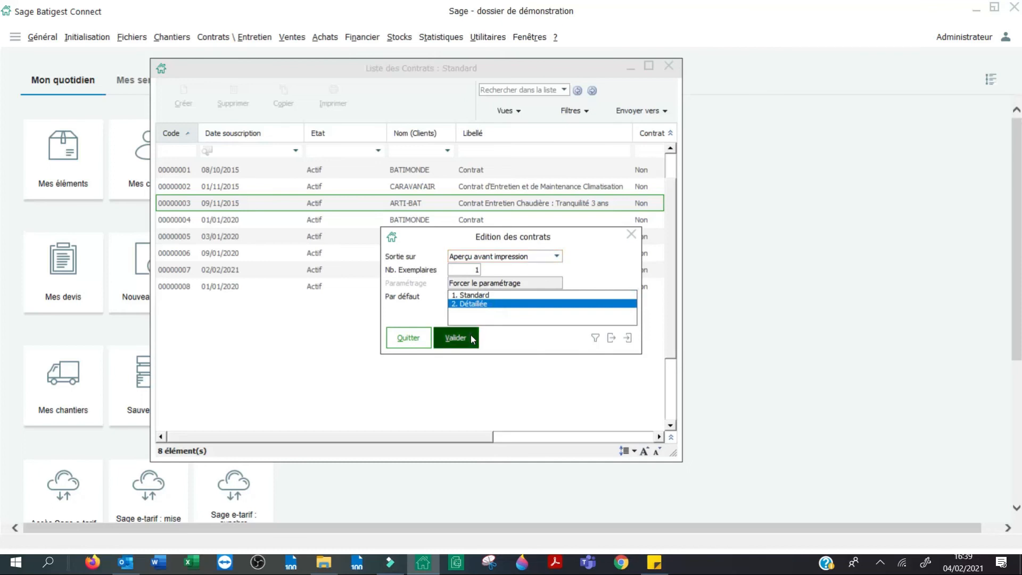
scroll(455, 261, "down", 3)
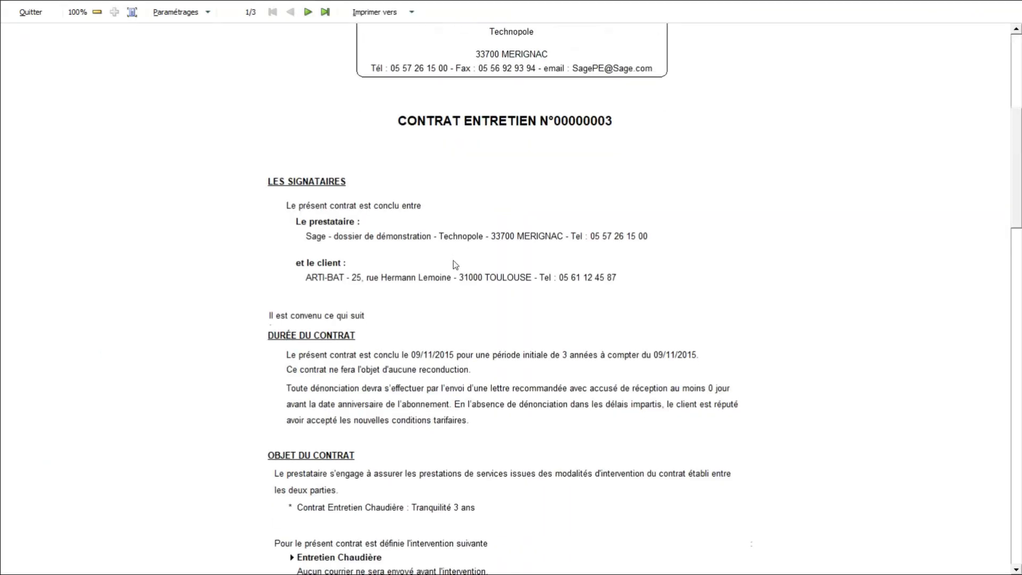
left_click(326, 11)
left_click(292, 13)
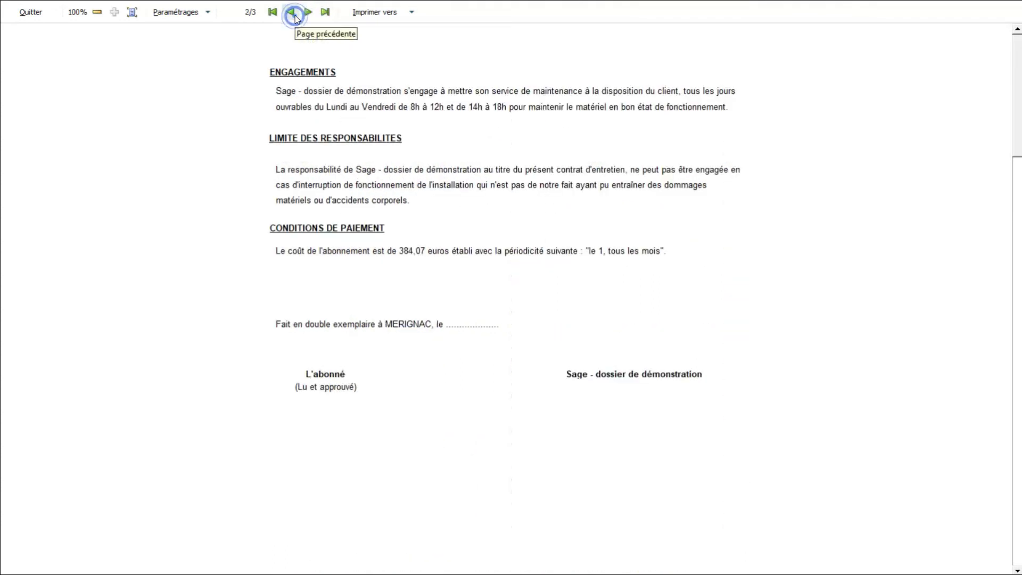
left_click(21, 12)
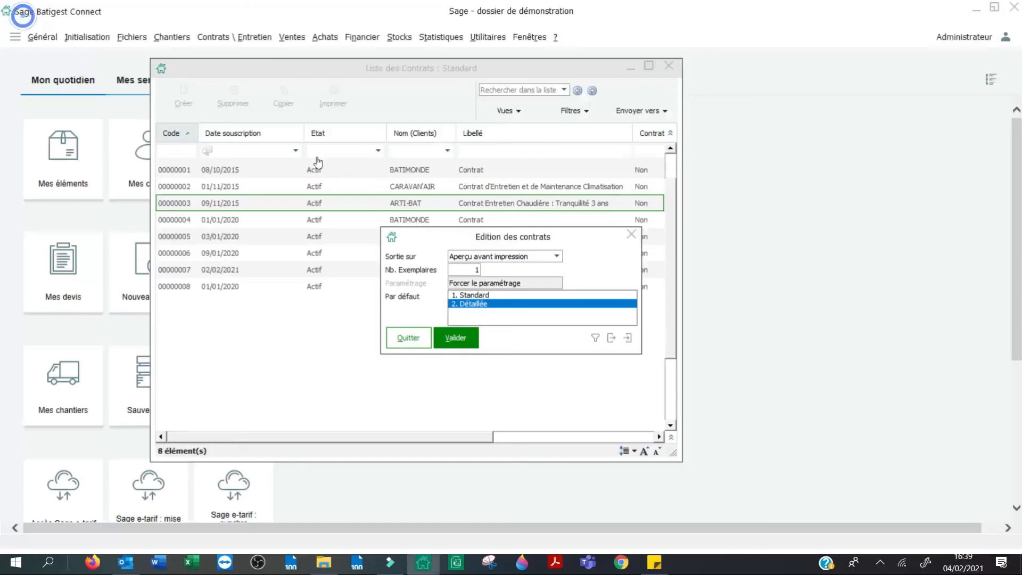
left_click(632, 234)
left_click(668, 65)
Generate a print preview of the Décompte définitif for CALVITIERE's worksite "Construction d'une salle de spectacle en ville"
left_click(289, 35)
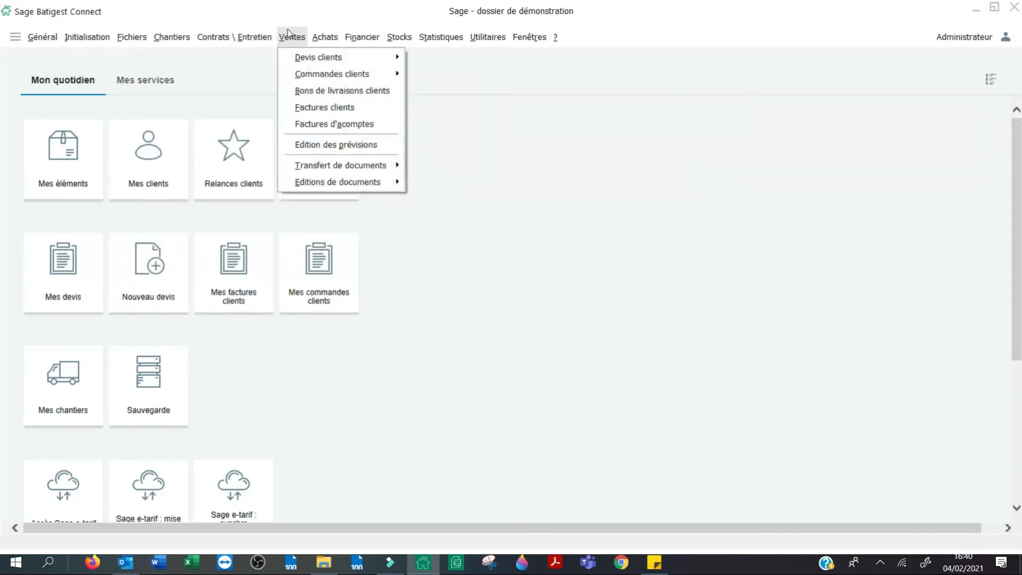
mouse_move(169, 31)
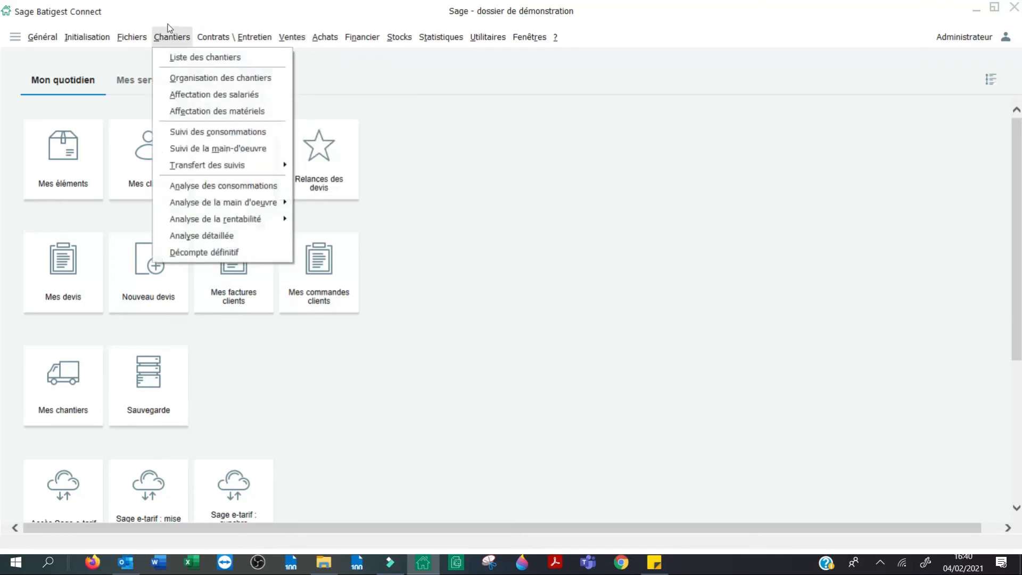
left_click(218, 253)
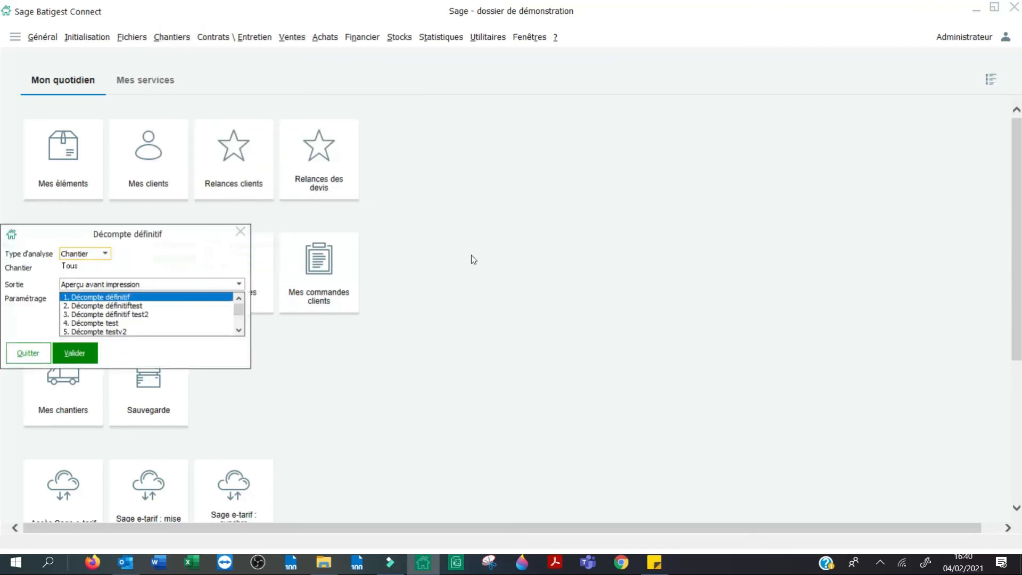
left_click(85, 264)
left_click(105, 267)
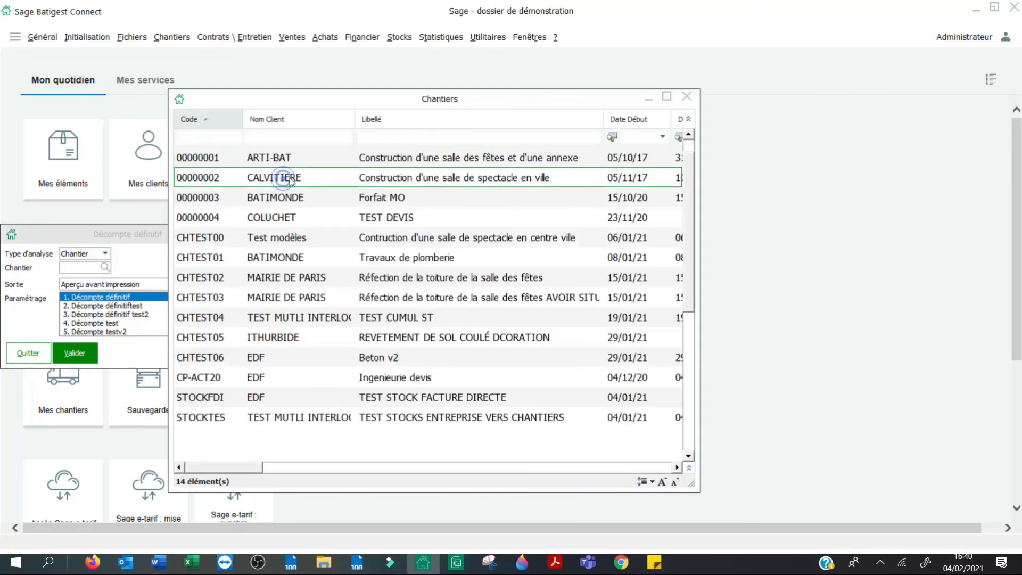
double_click(297, 183)
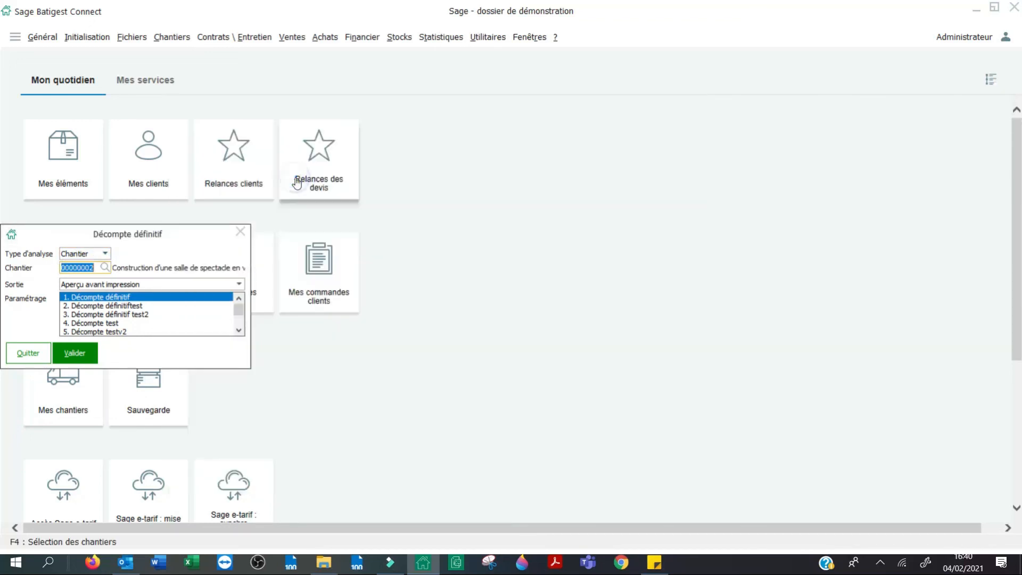
left_click(95, 349)
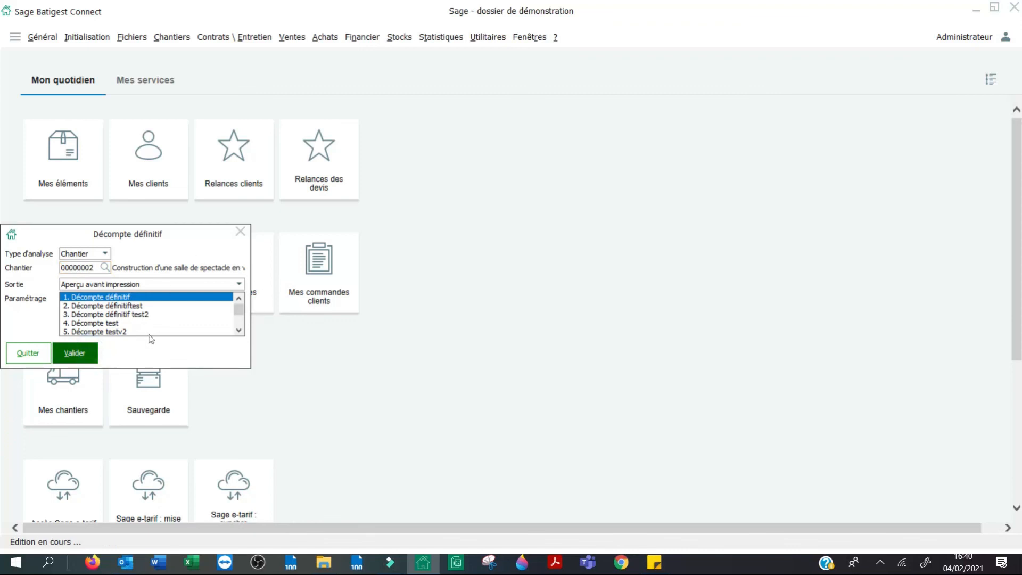
Examine the contract amount, invoiced situations and payment schedule in the final statement, and close the preview and its settings
scroll(423, 334, "down", 5)
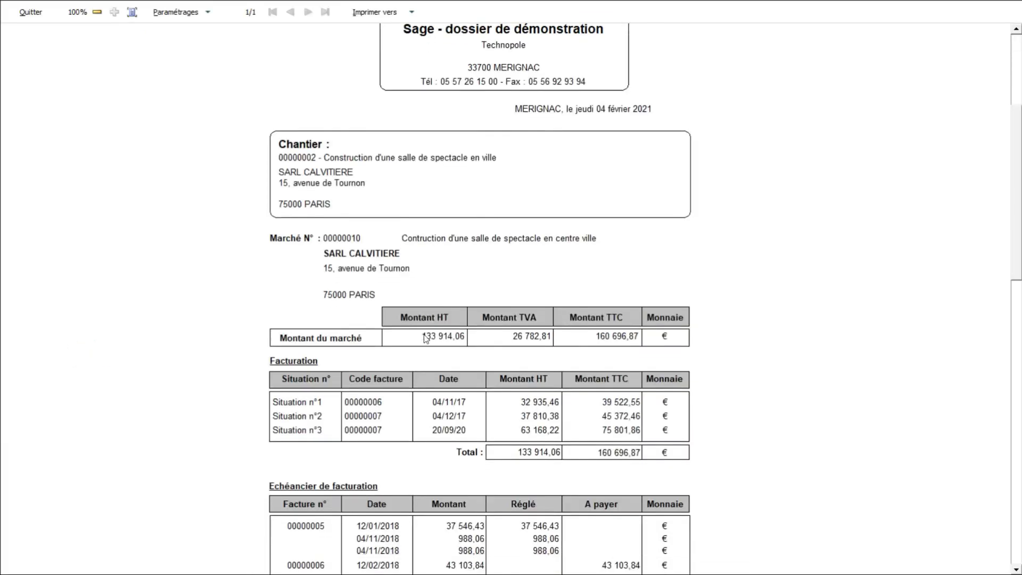
scroll(440, 302, "down", 2)
key("ctrl")
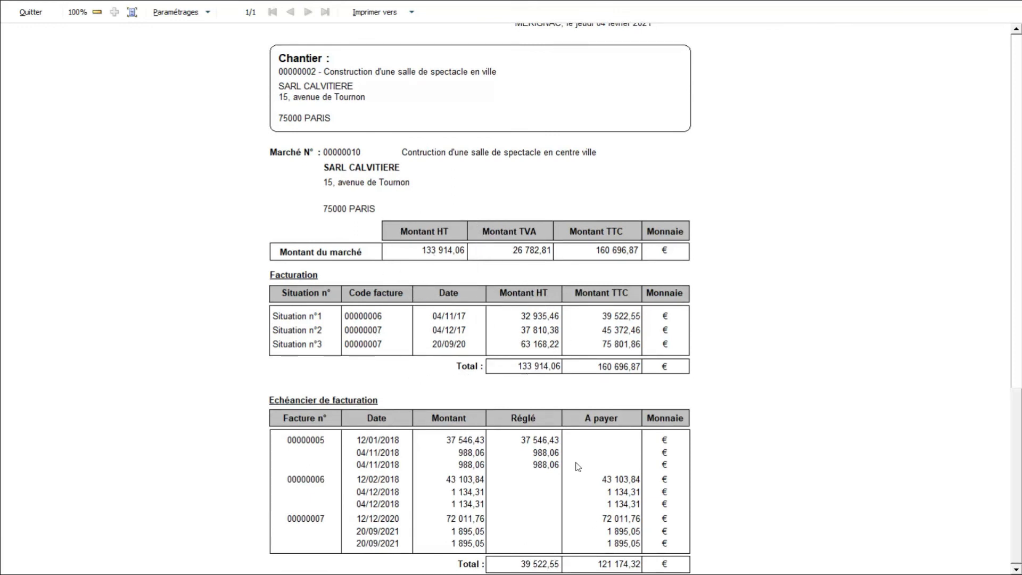
key("ctrl")
left_click(27, 12)
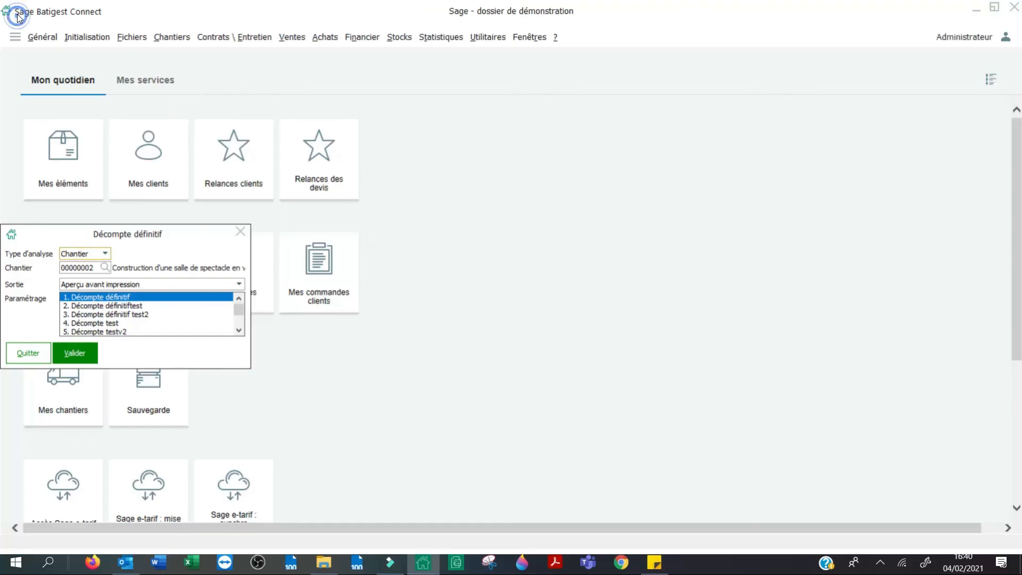
left_click(240, 233)
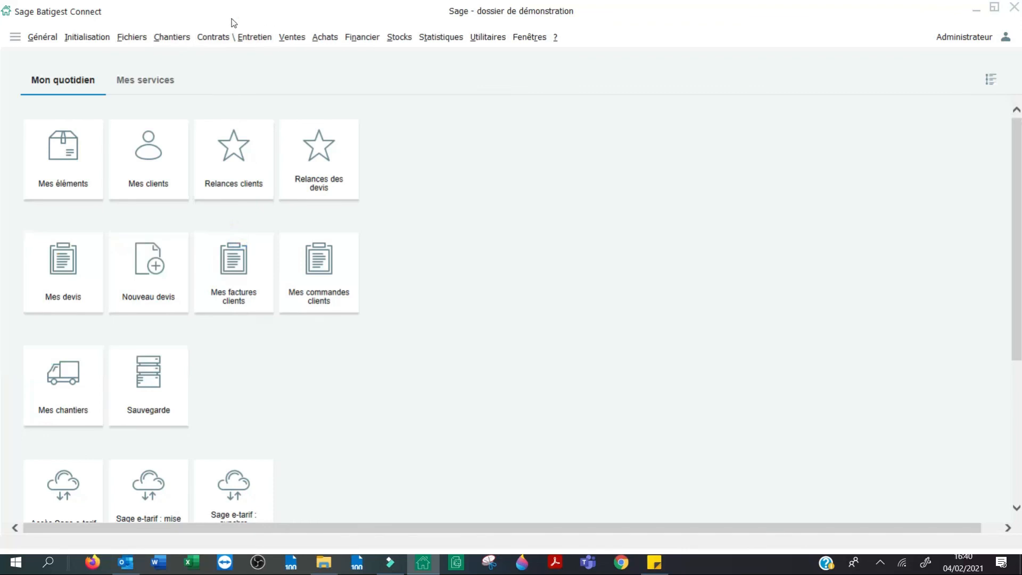
left_click(286, 40)
mouse_move(314, 58)
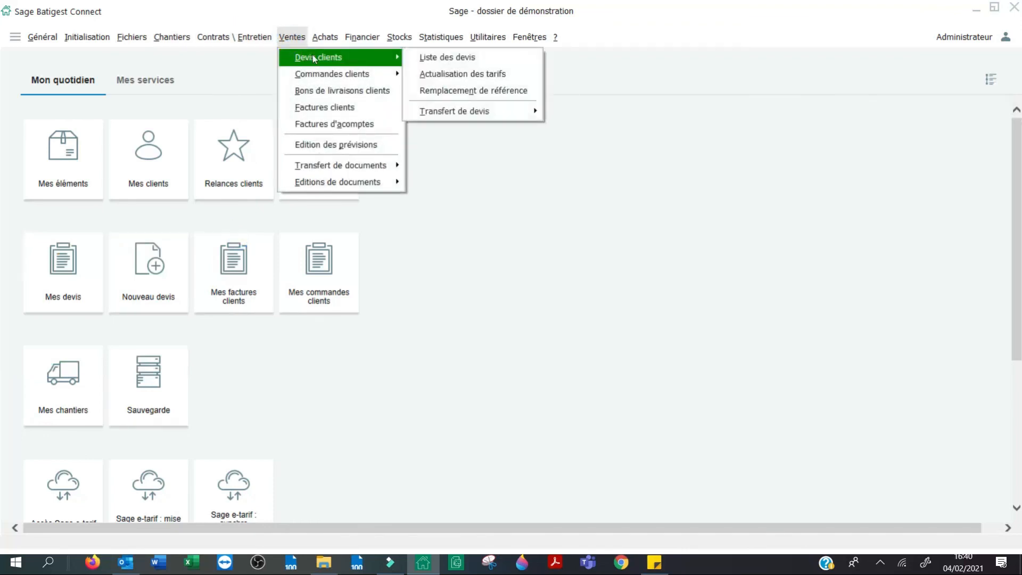
mouse_move(478, 42)
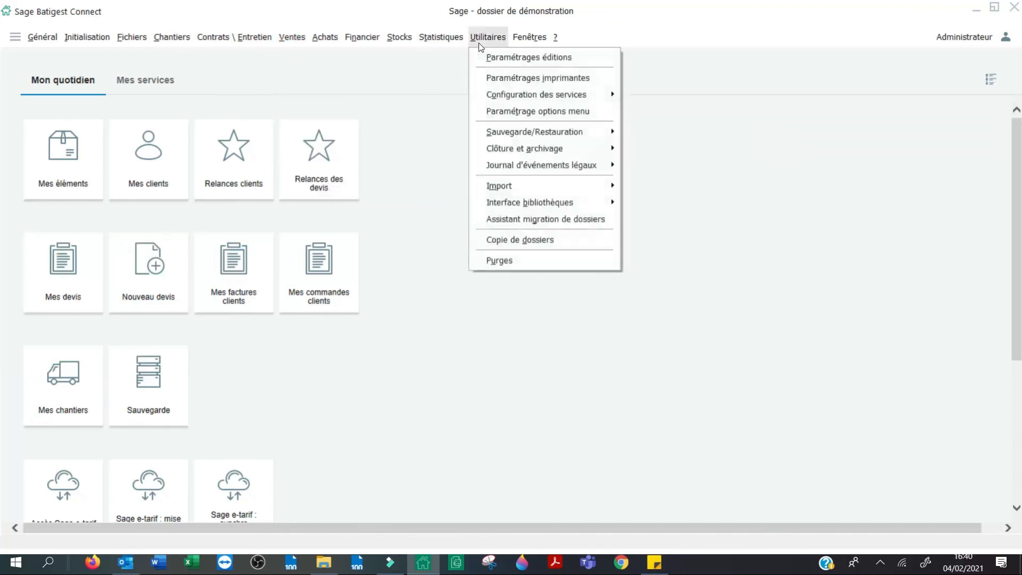
View the library interfaces available for import, including the Batiprix commands for ordering and installing elements
mouse_move(564, 132)
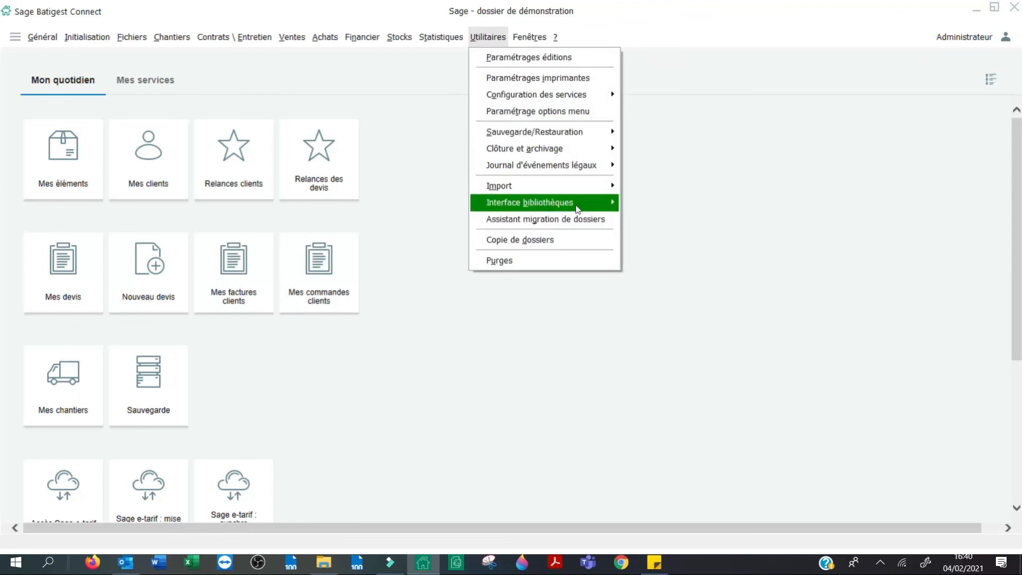
mouse_move(586, 202)
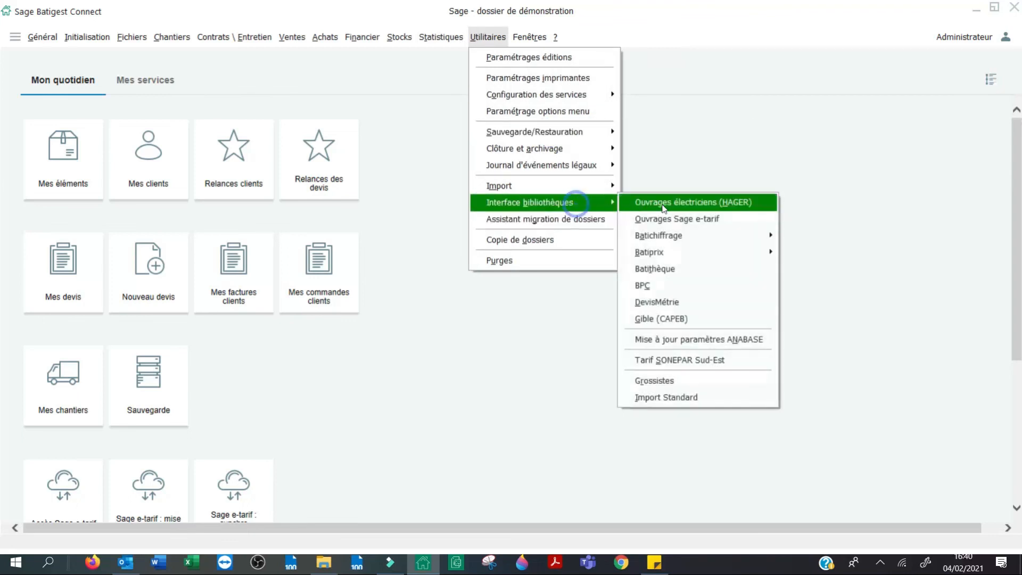
left_click(691, 257)
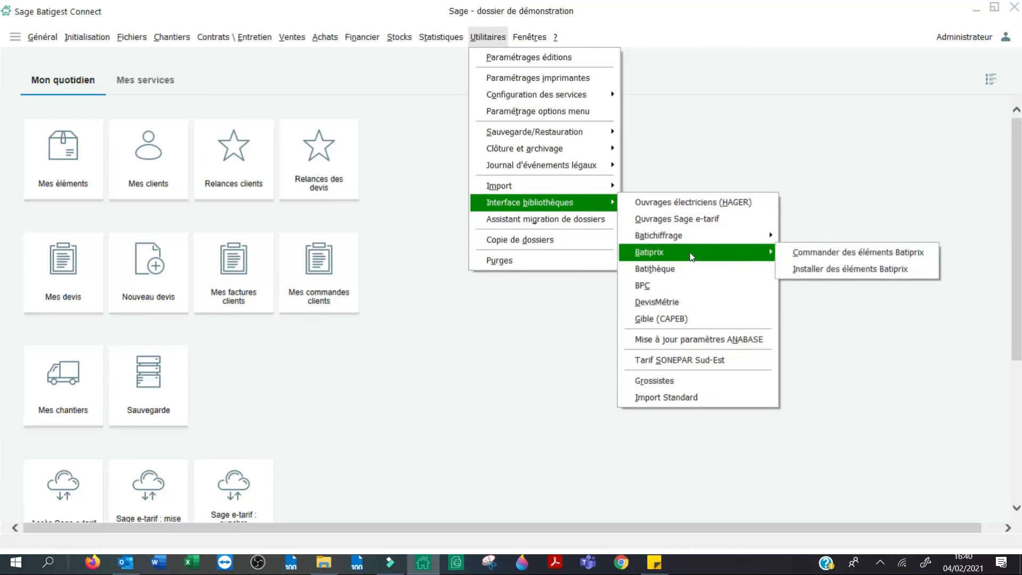
left_click(413, 187)
View the initialisation options down to the e-service entry for Sage e-appel d'offre
left_click(95, 36)
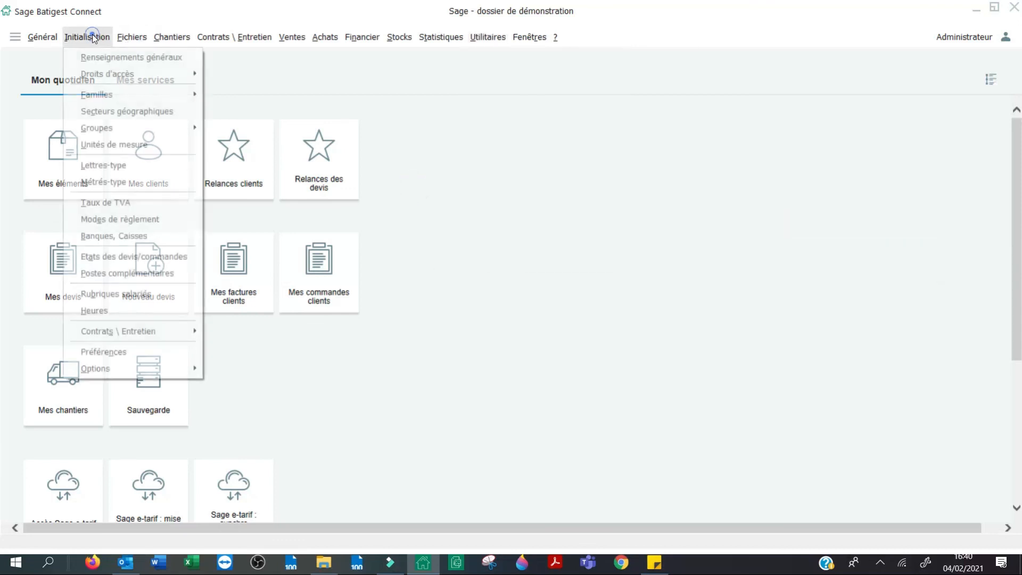
mouse_move(130, 376)
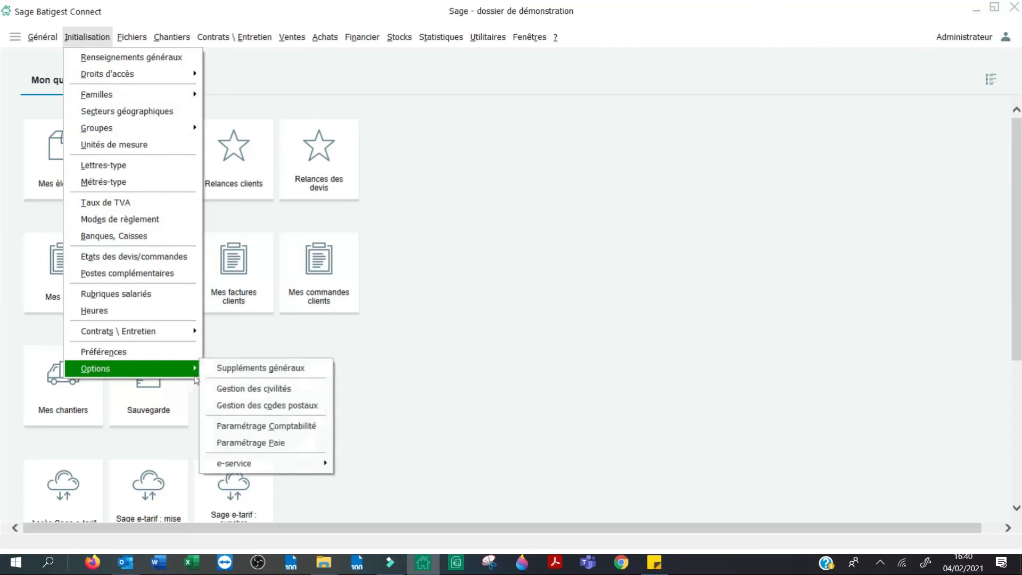
mouse_move(296, 464)
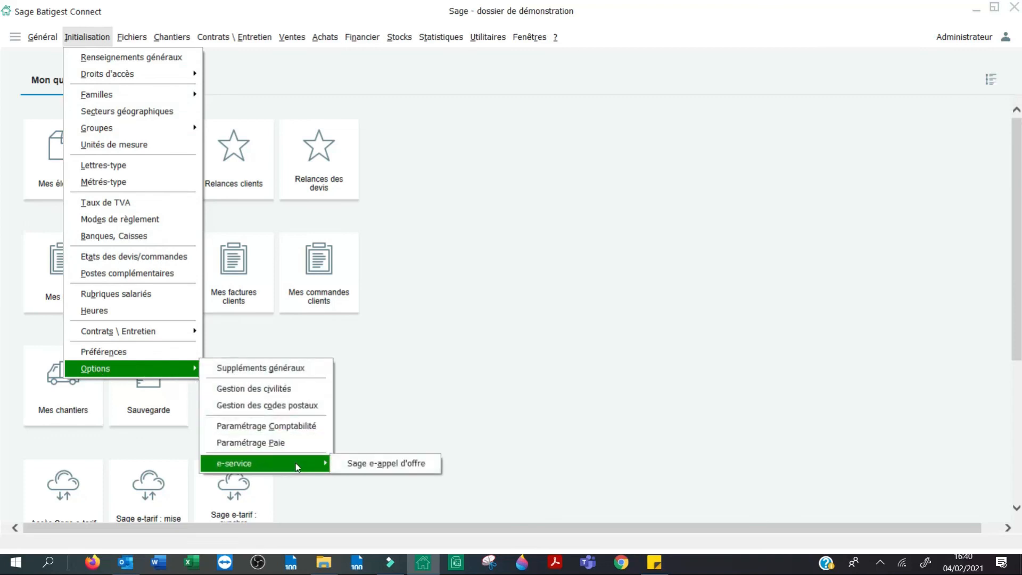
left_click(375, 465)
left_click(375, 467)
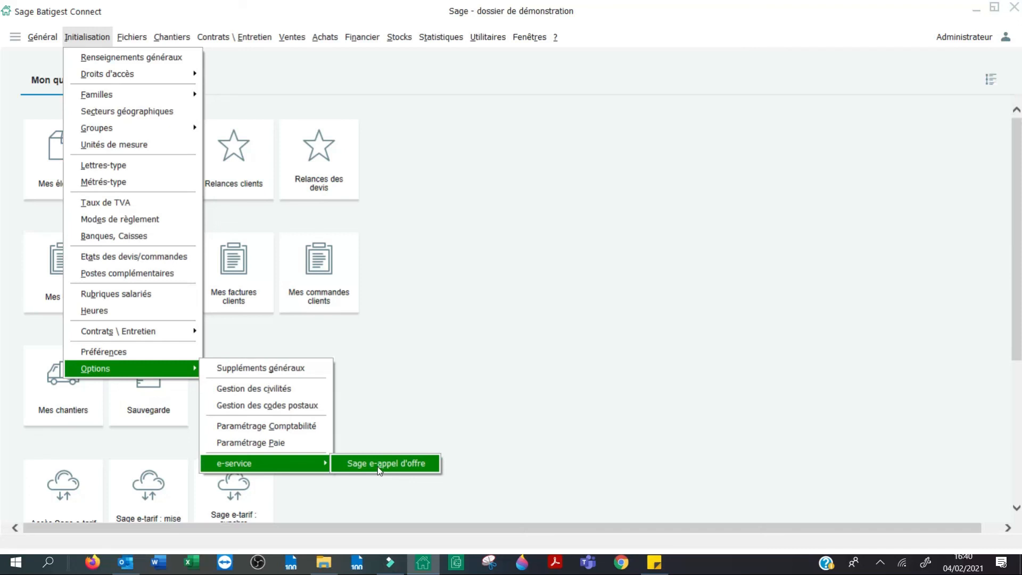
Examine the e-tarif settings under e-service in the preferences, and close the preferences
left_click(134, 354)
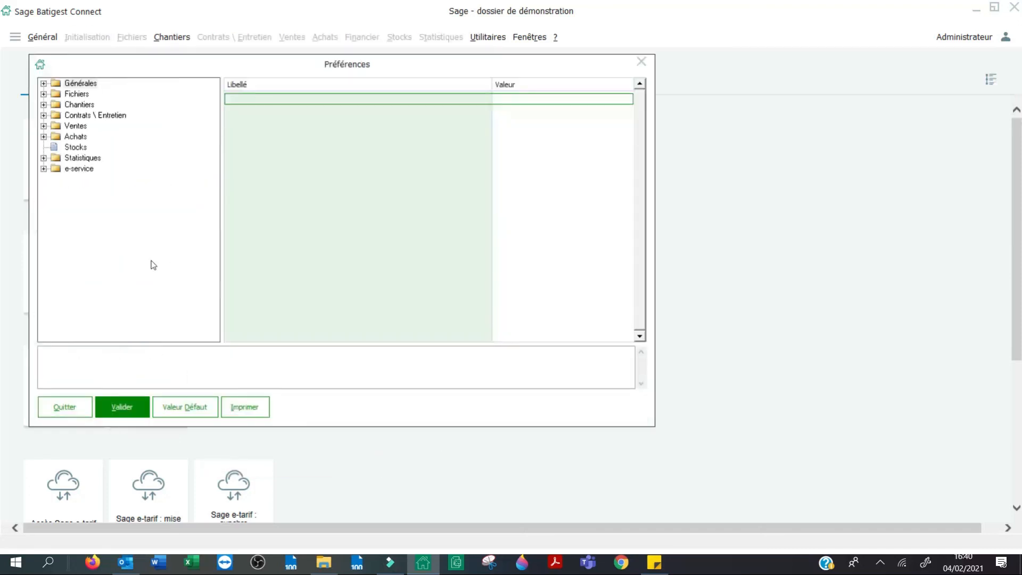
double_click(78, 169)
left_click(95, 190)
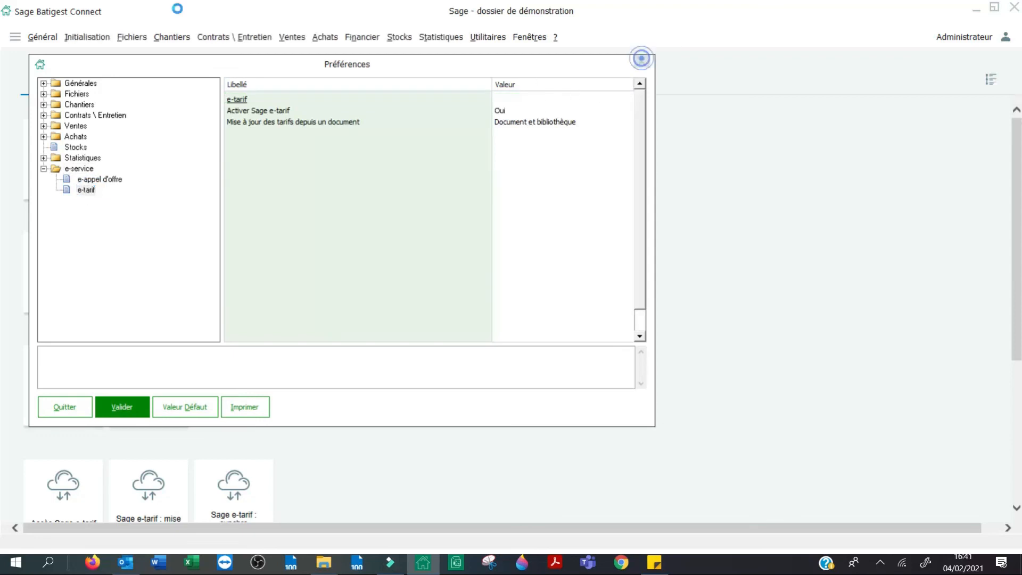
left_click(641, 62)
Open the standard elements list and enlarge it to fill the workspace
left_click(127, 33)
mouse_move(145, 58)
left_click(258, 56)
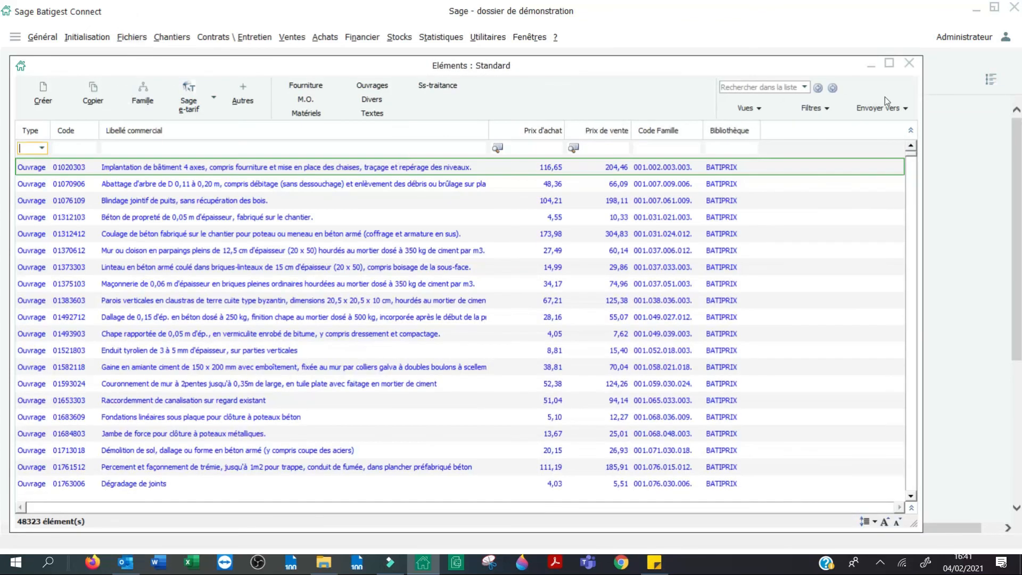
left_click(889, 62)
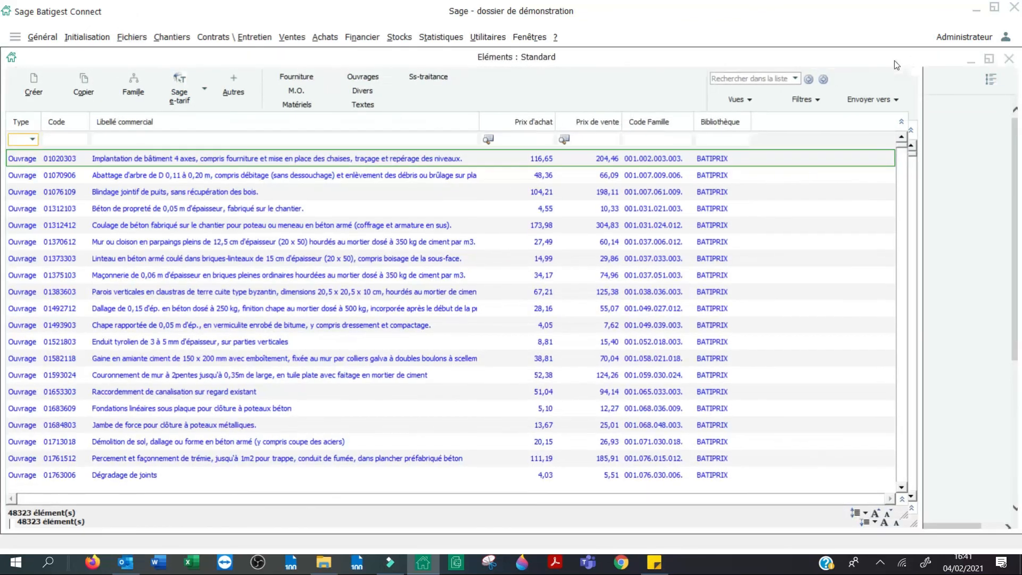
Search the elements' commercial labels for "TRIPLE PRISE", try extending the search to Sage e-tarif, and close the list
left_click(254, 138)
type("TRIPLE")
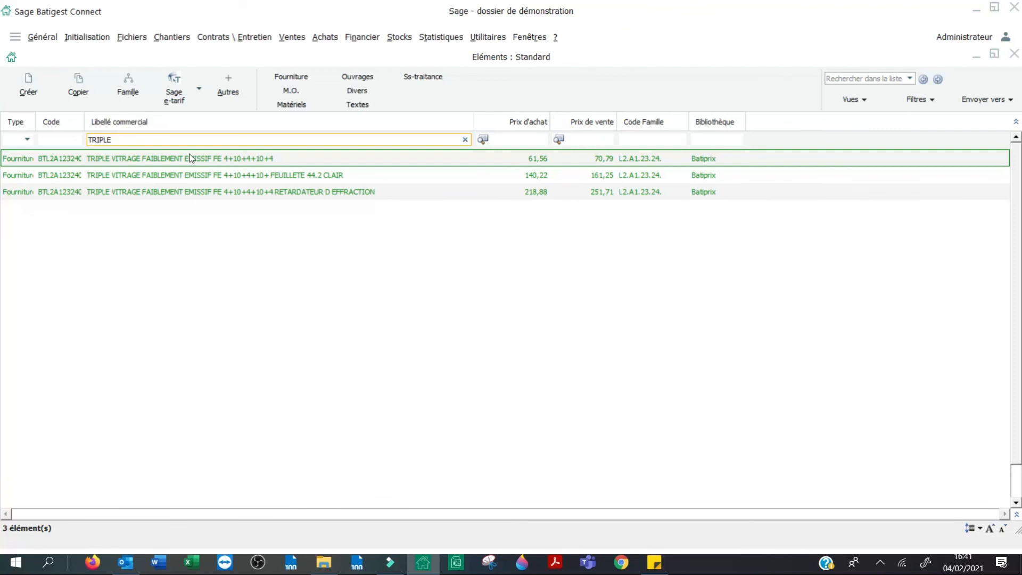
type(" PRISE")
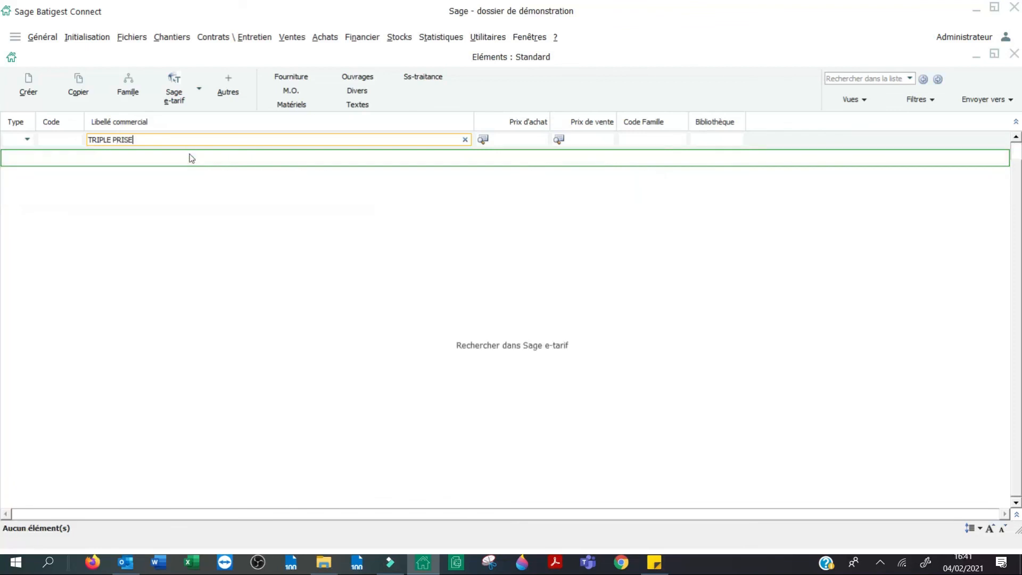
left_click(516, 346)
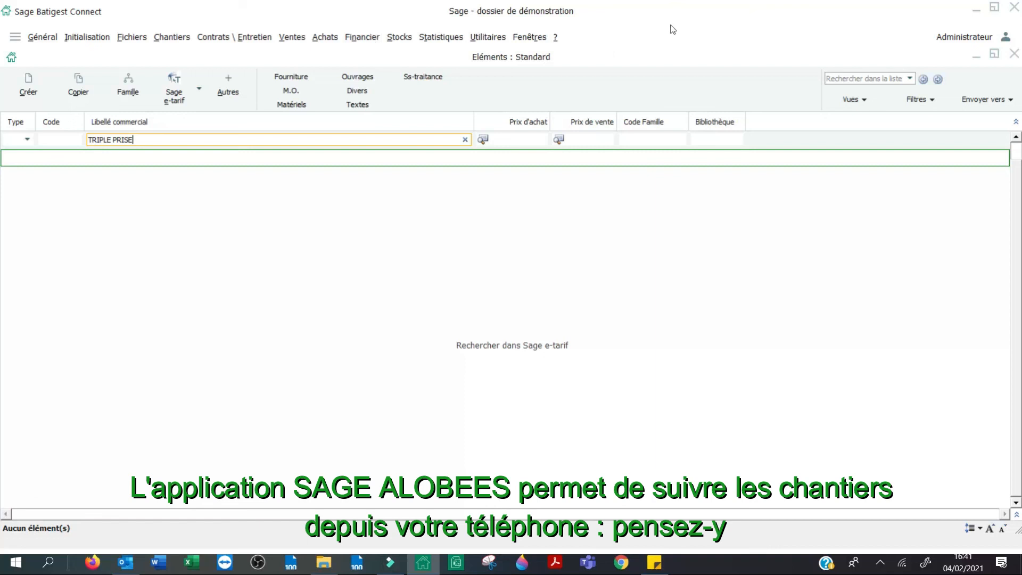
left_click(1014, 53)
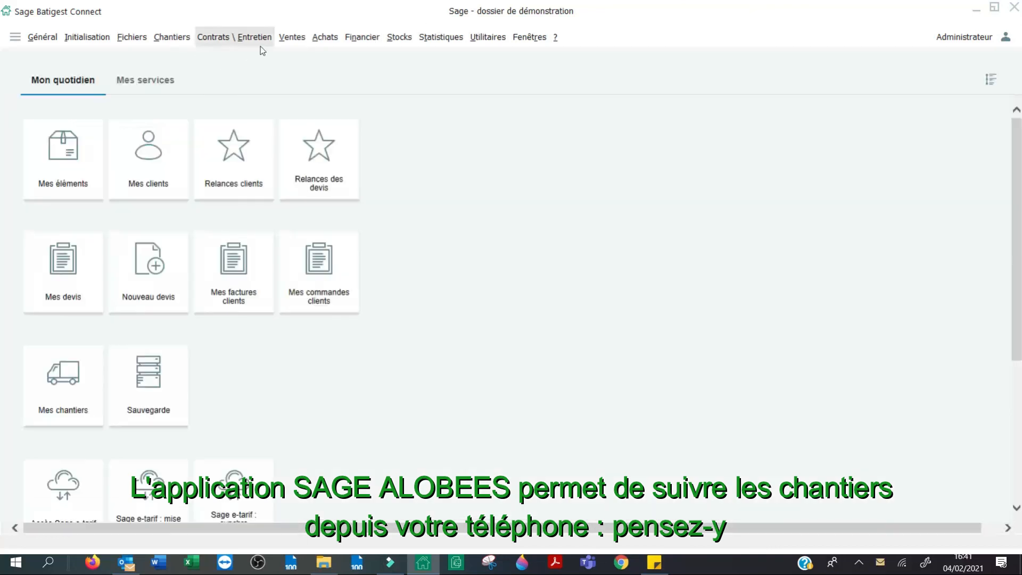
Open the customer quote "Etude notariale et logement T3" dated 12/10/17 and examine its Lot Menuiserie Bois lines
left_click(291, 37)
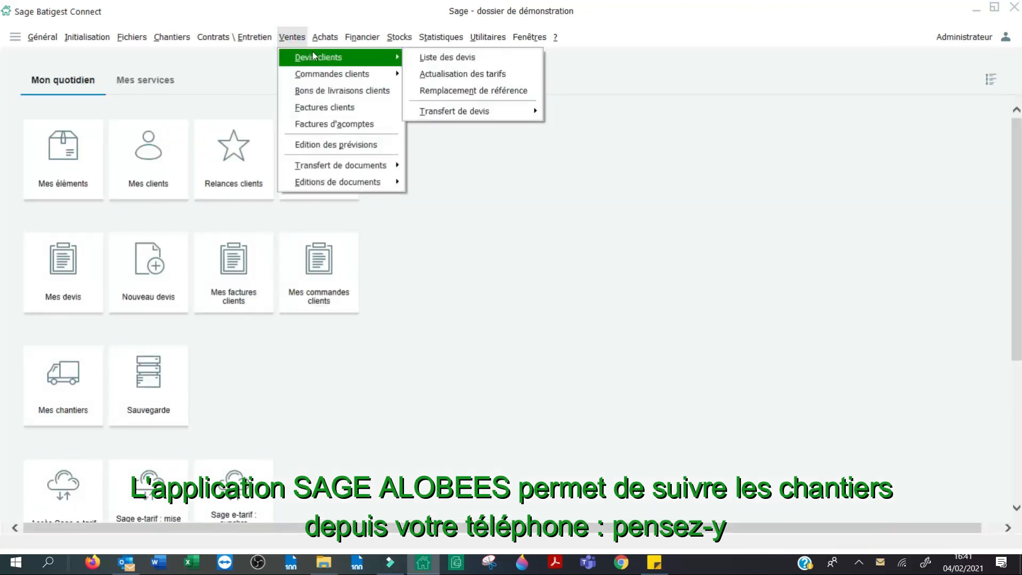
left_click(454, 66)
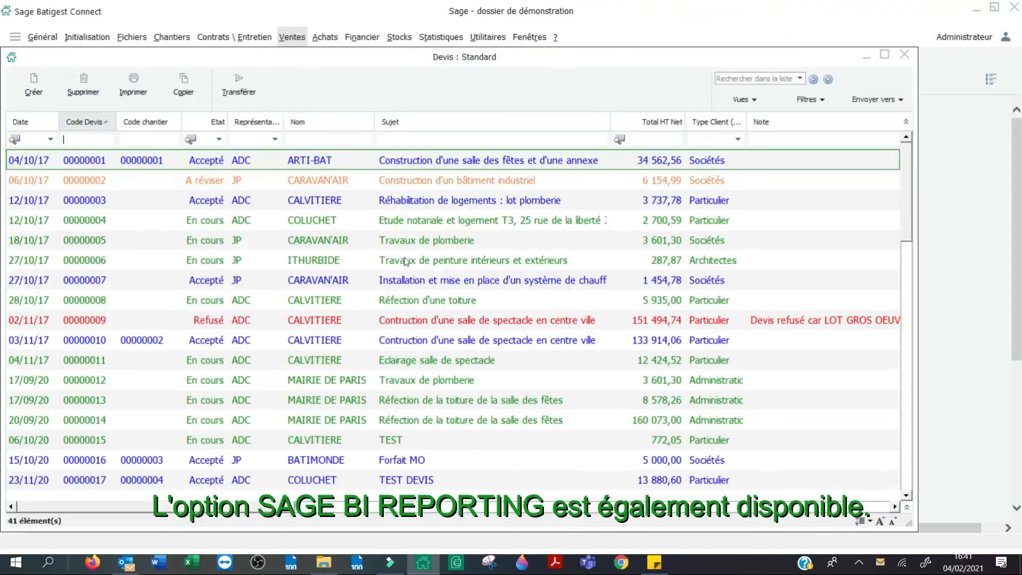
double_click(413, 222)
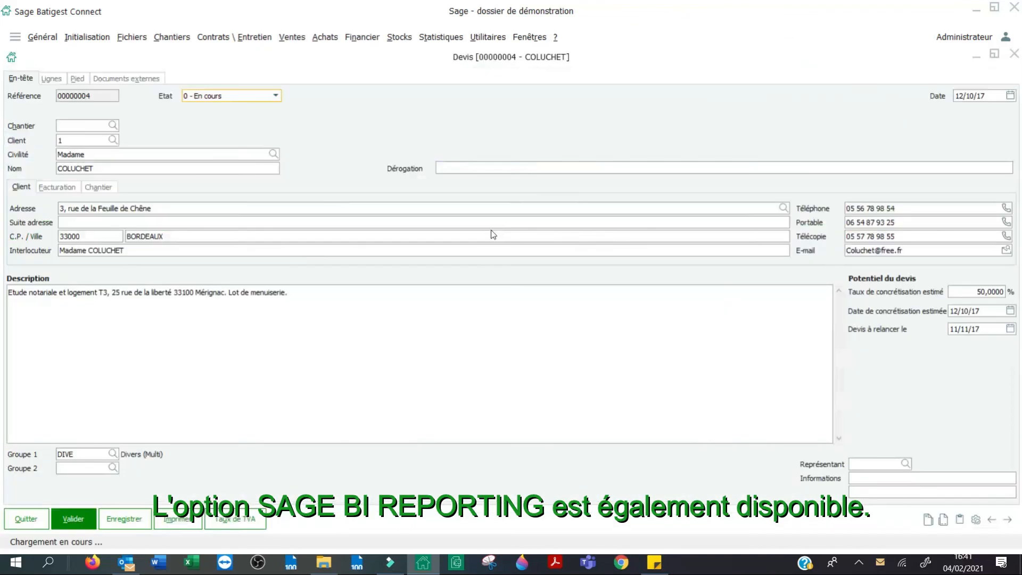
left_click(52, 77)
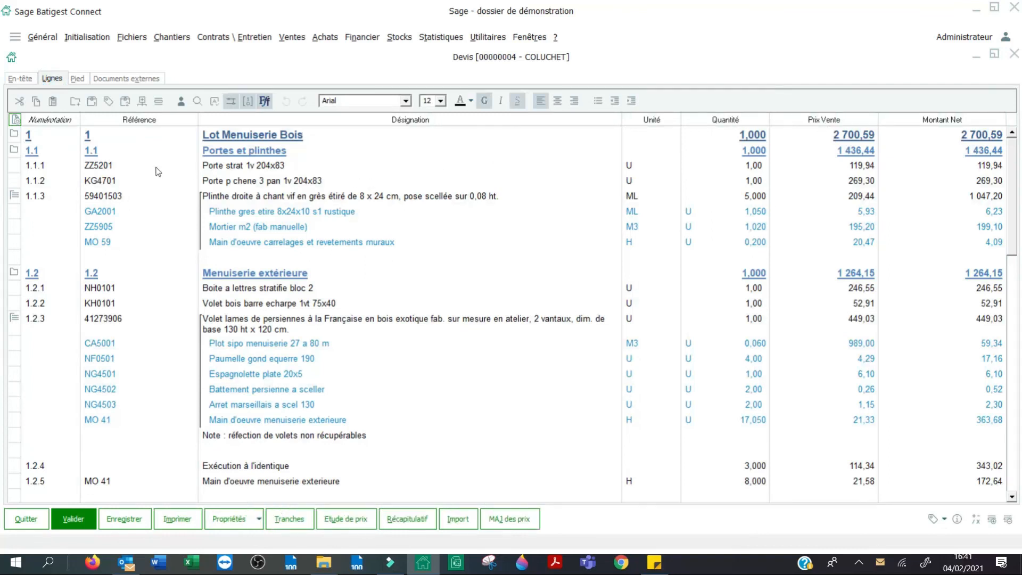
left_click(210, 165)
left_click(290, 197)
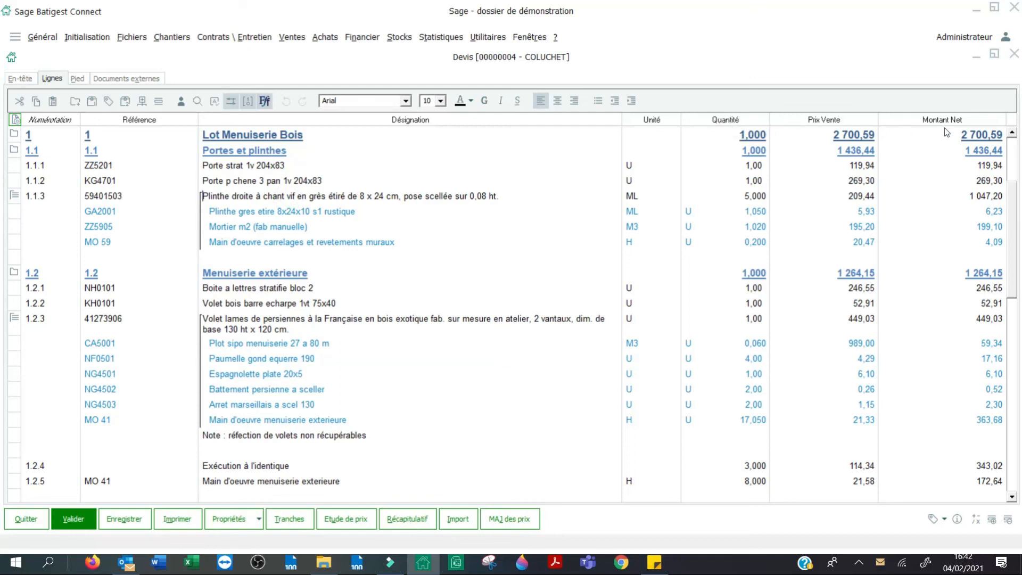
Switch the quote lines to the detailed view with Temps, Déboursé, % F.G., Prix Revient and % Bénéfice columns, and close the quote
right_click(712, 124)
left_click(760, 193)
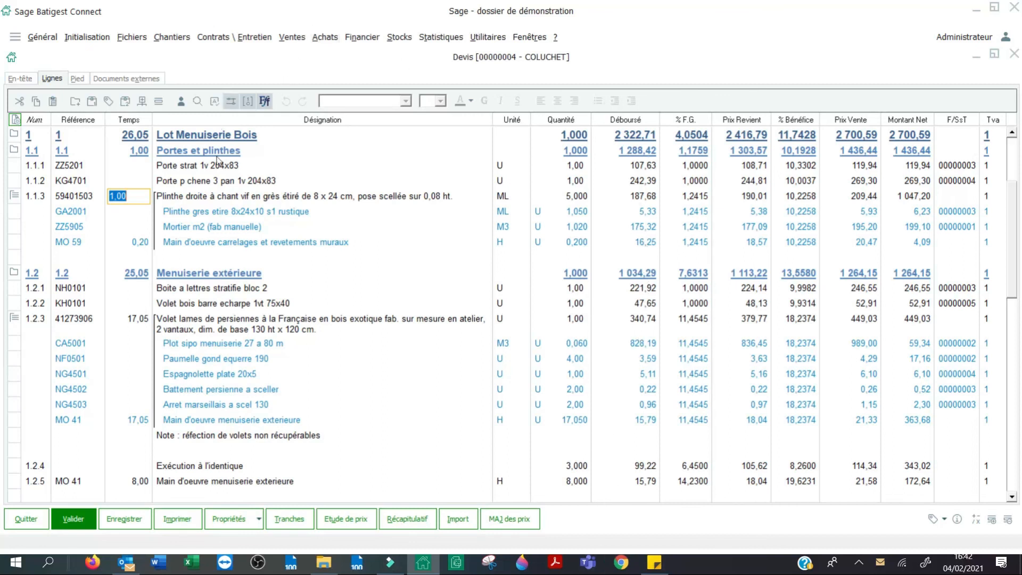
left_click(172, 37)
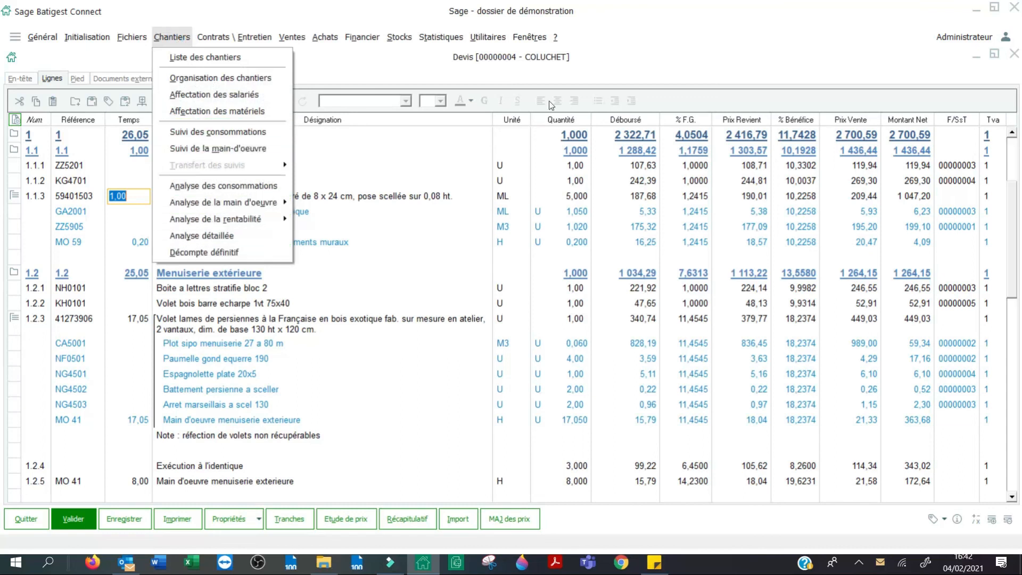
left_click(676, 37)
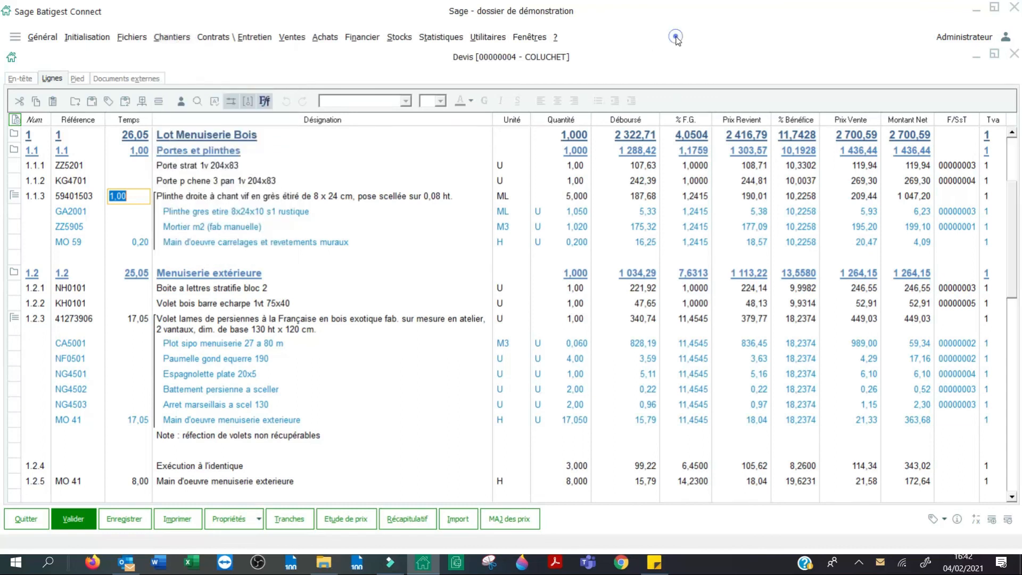
left_click(1013, 54)
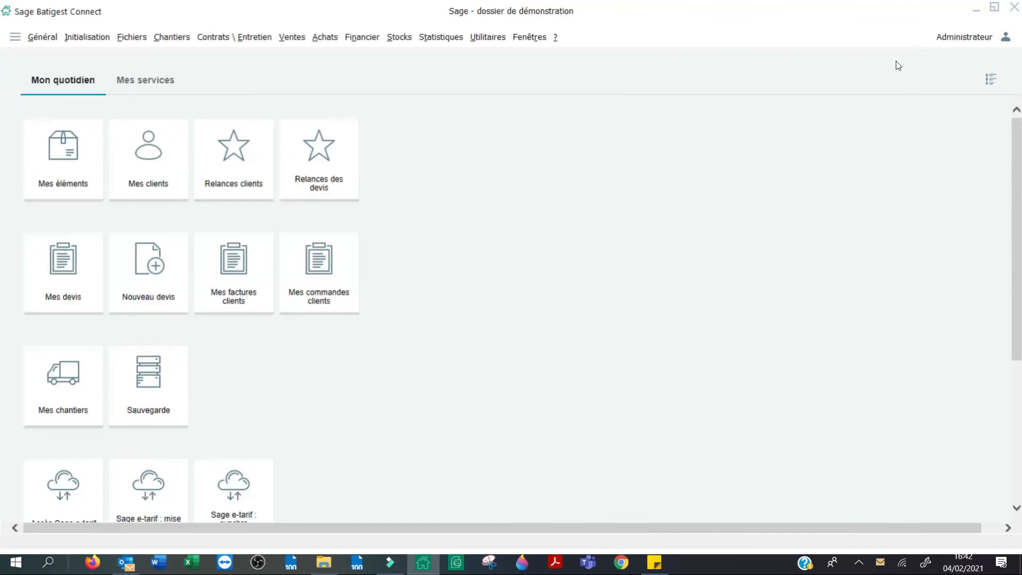
left_click(236, 39)
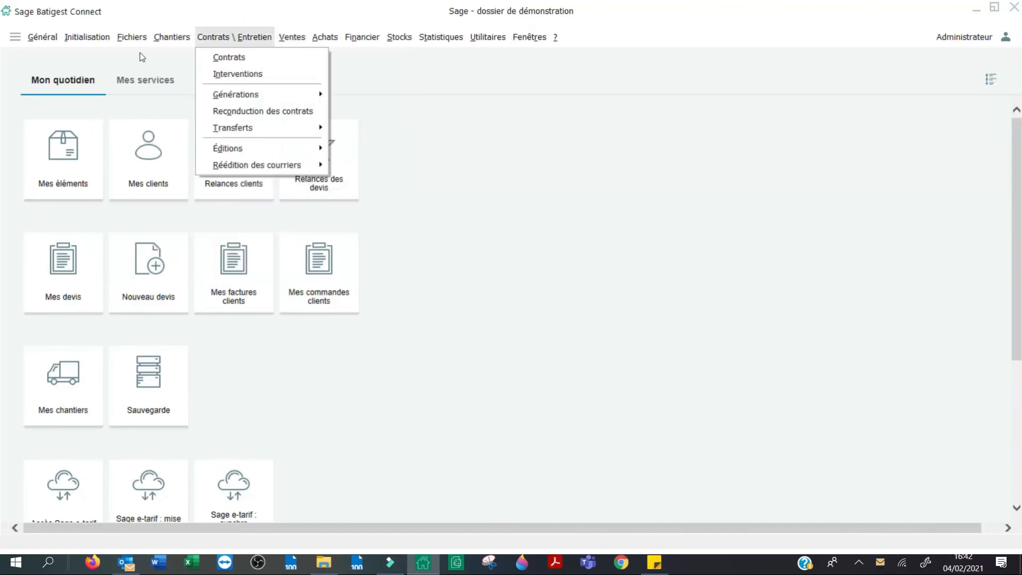
mouse_move(169, 42)
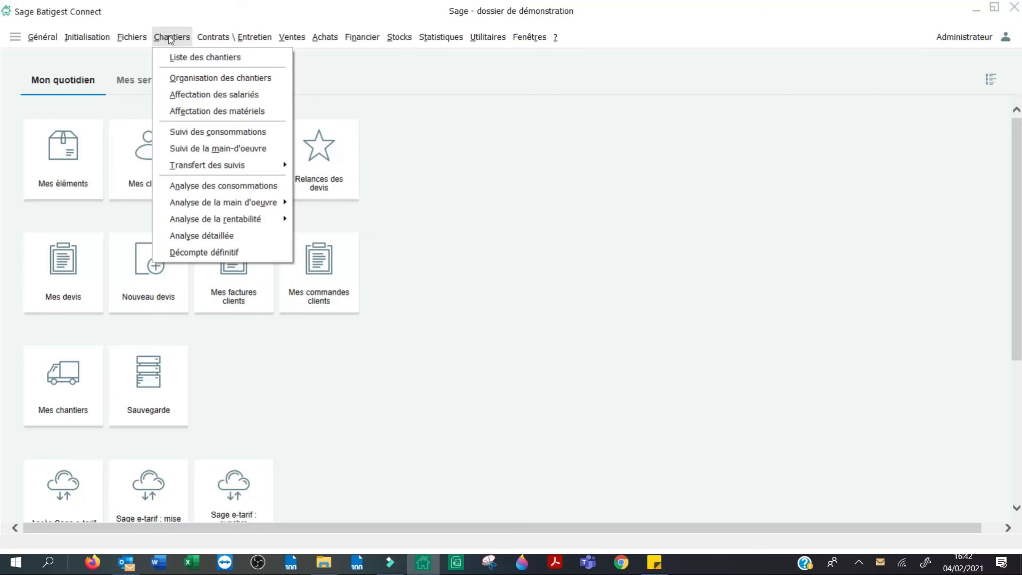